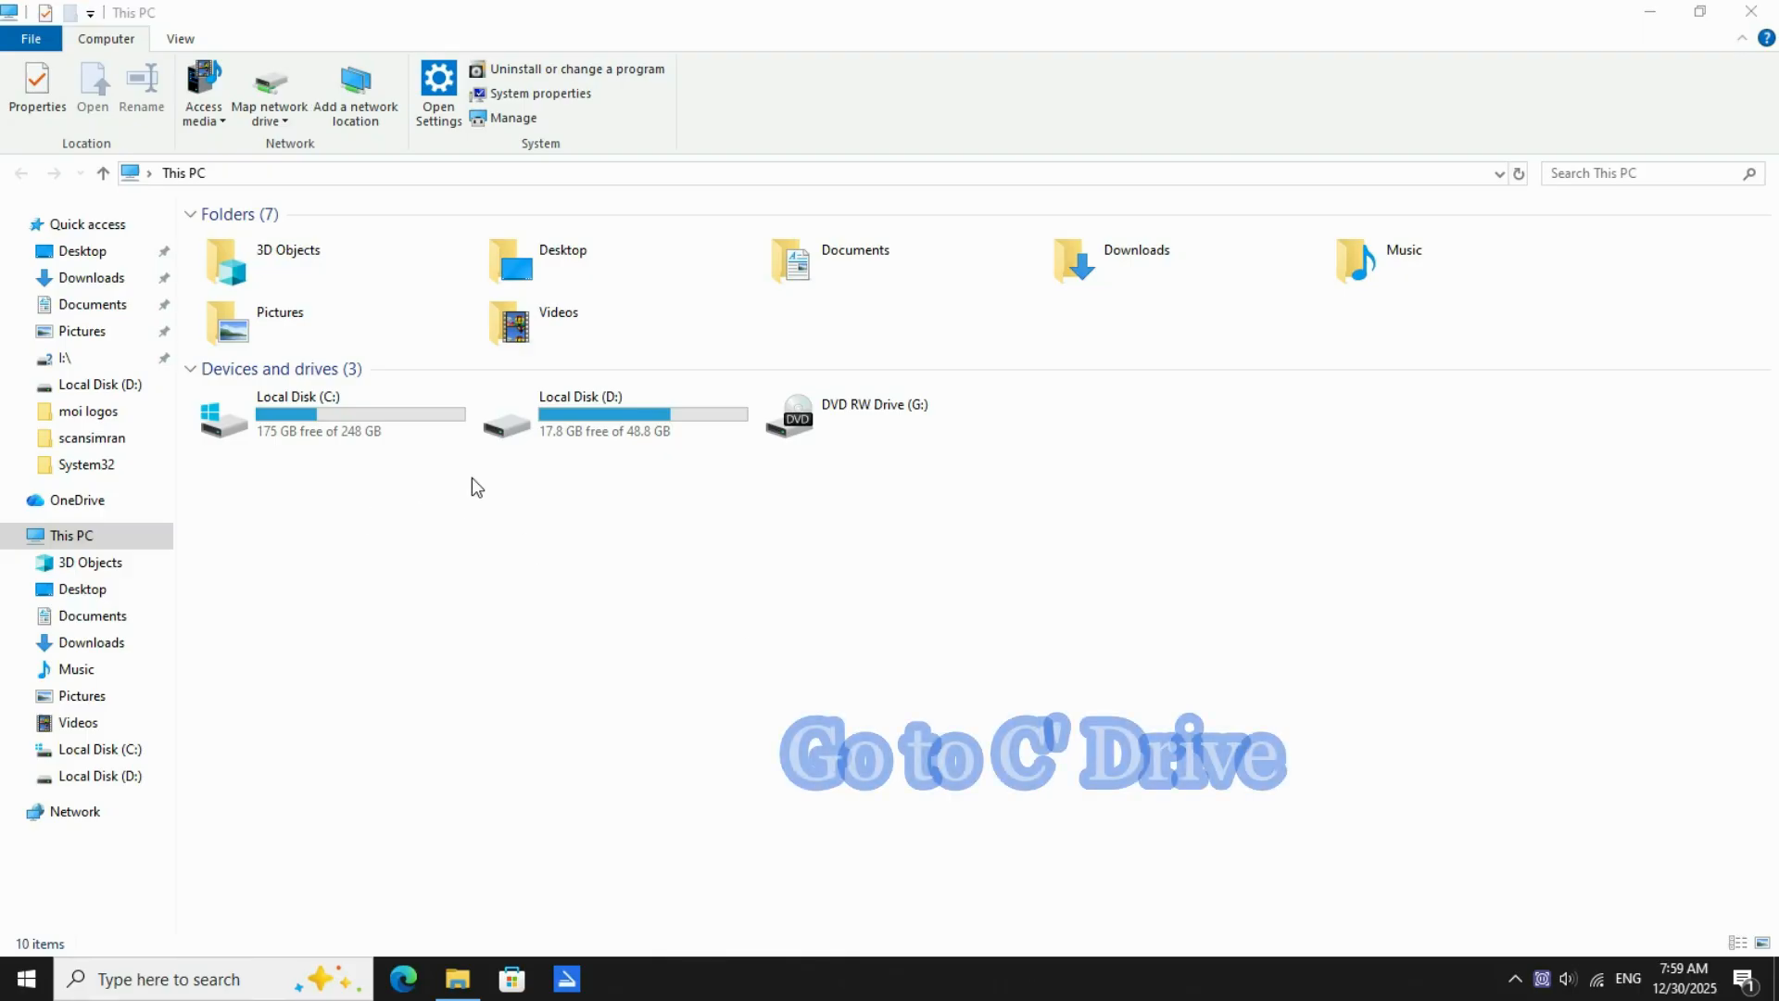
# - Create a new folder named FILE DATA SERVER 2026 in the root of Local Disk (C:)
pyautogui.doubleClick(334, 437)
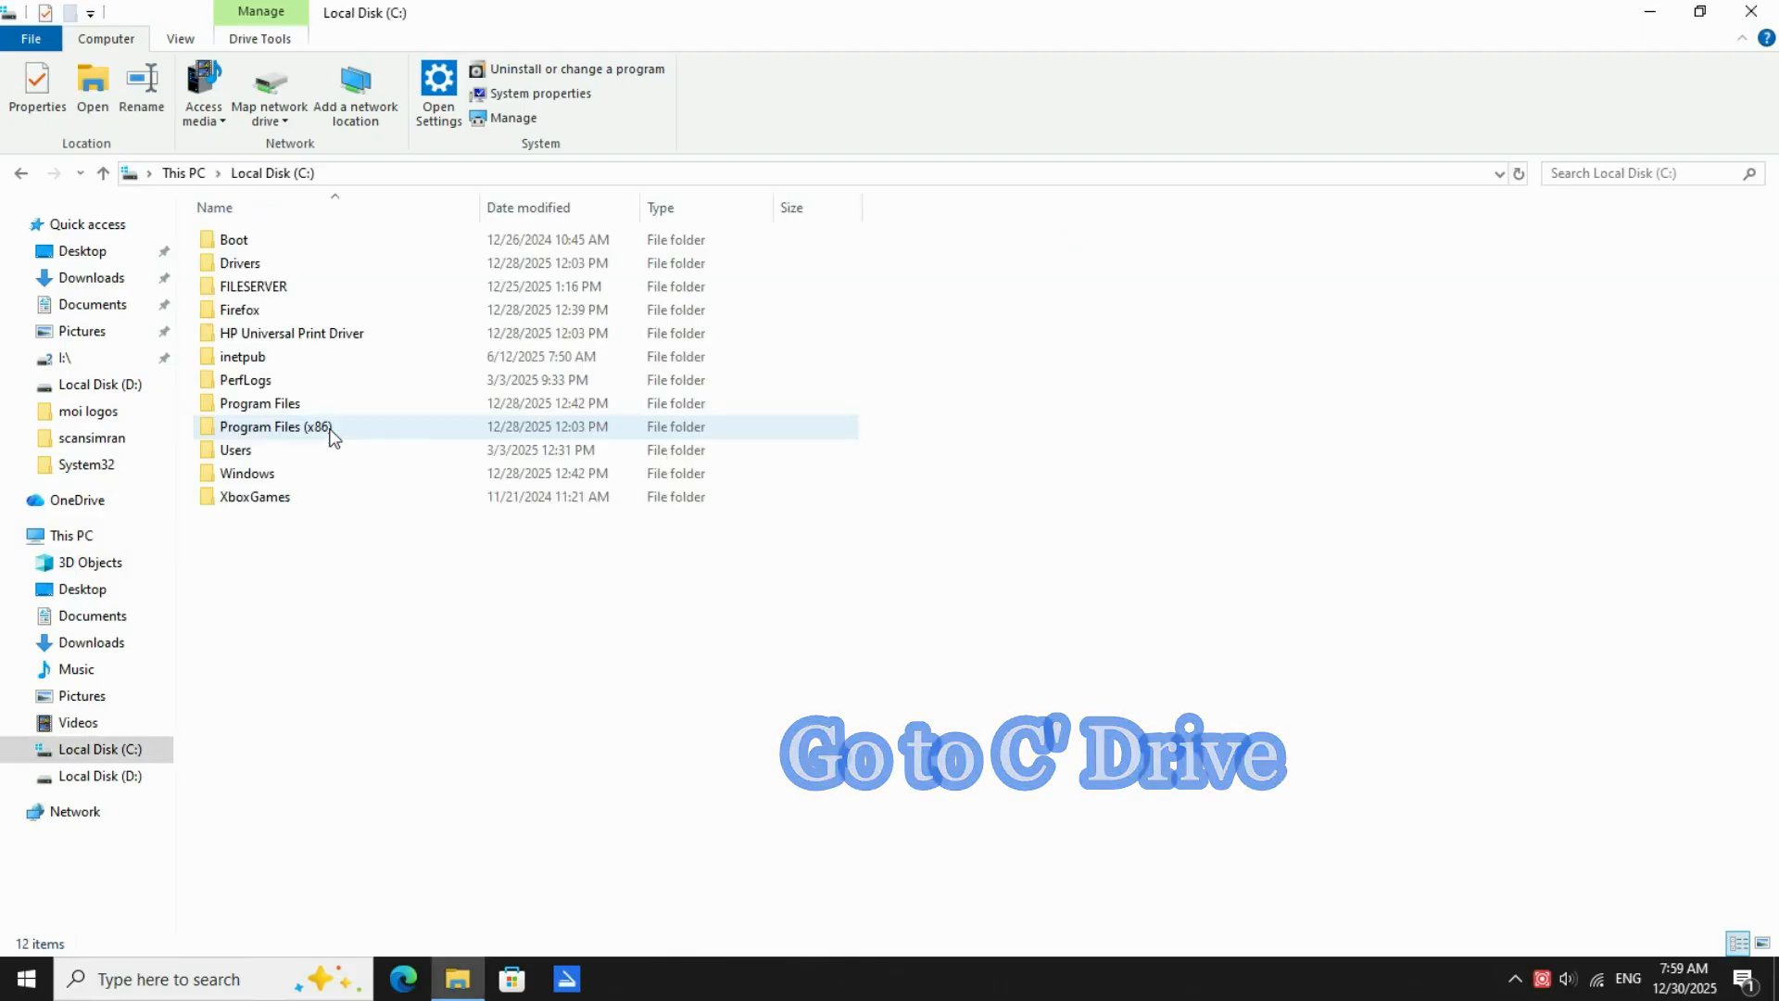
pyautogui.rightClick(272, 596)
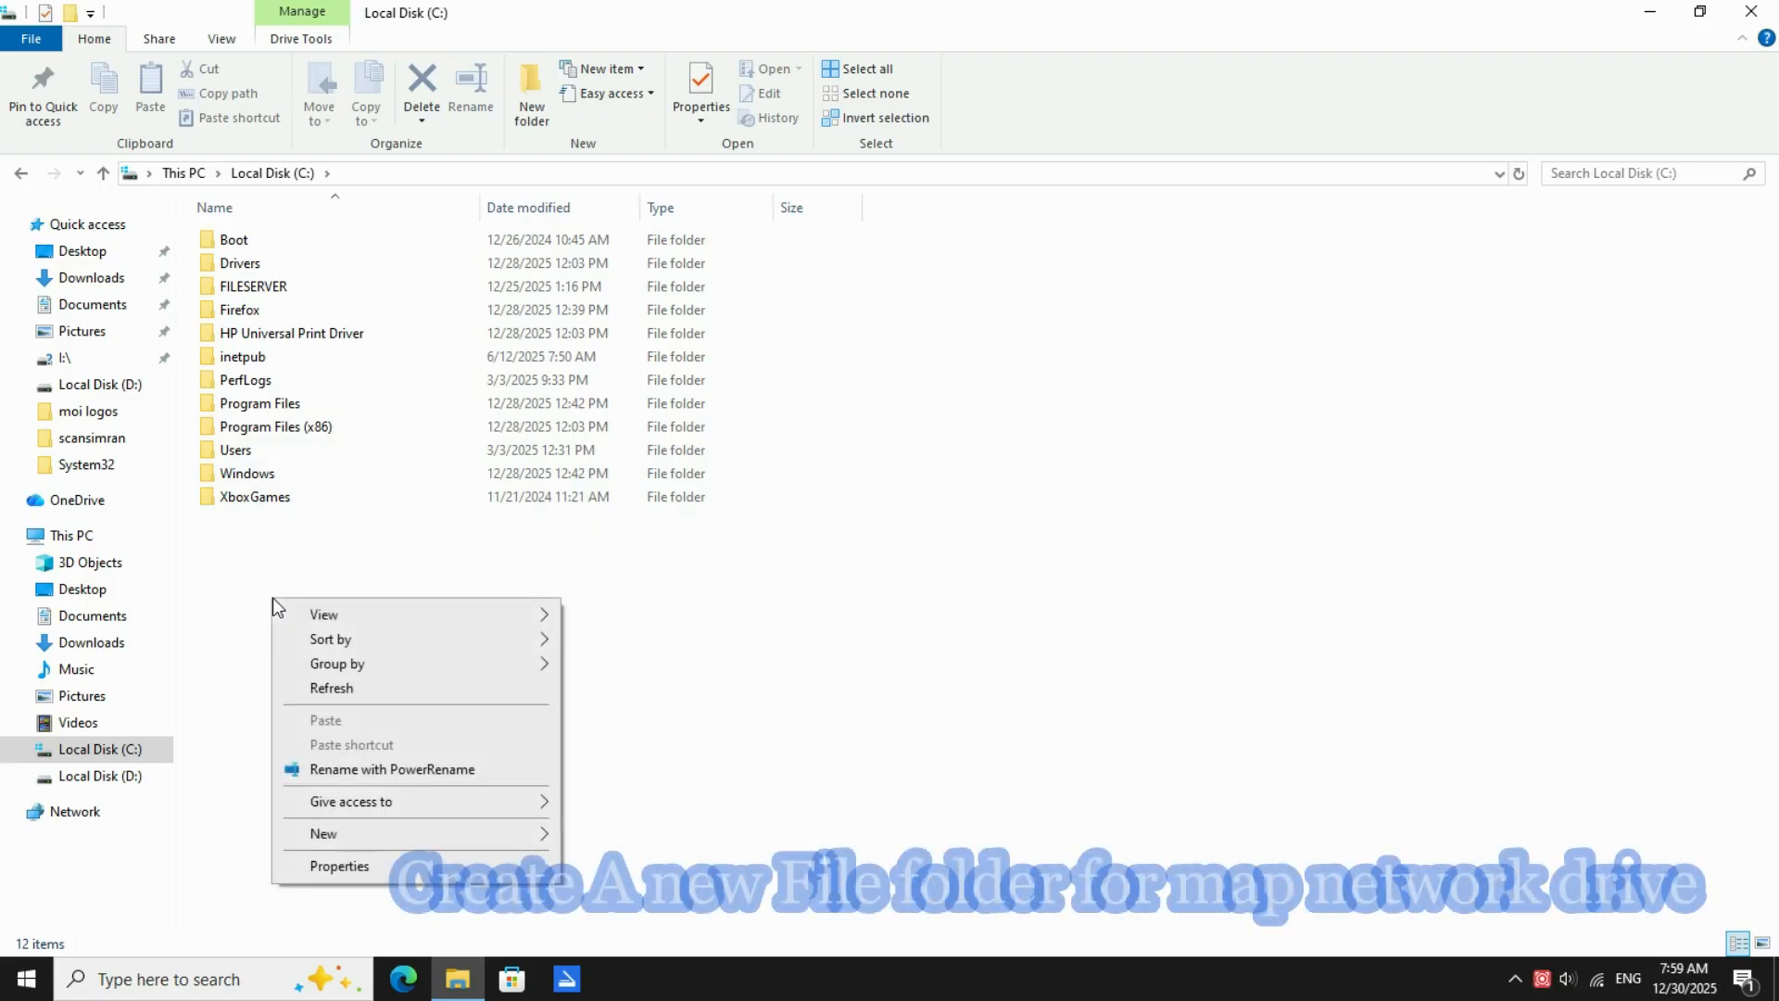
pyautogui.rightClick(236, 558)
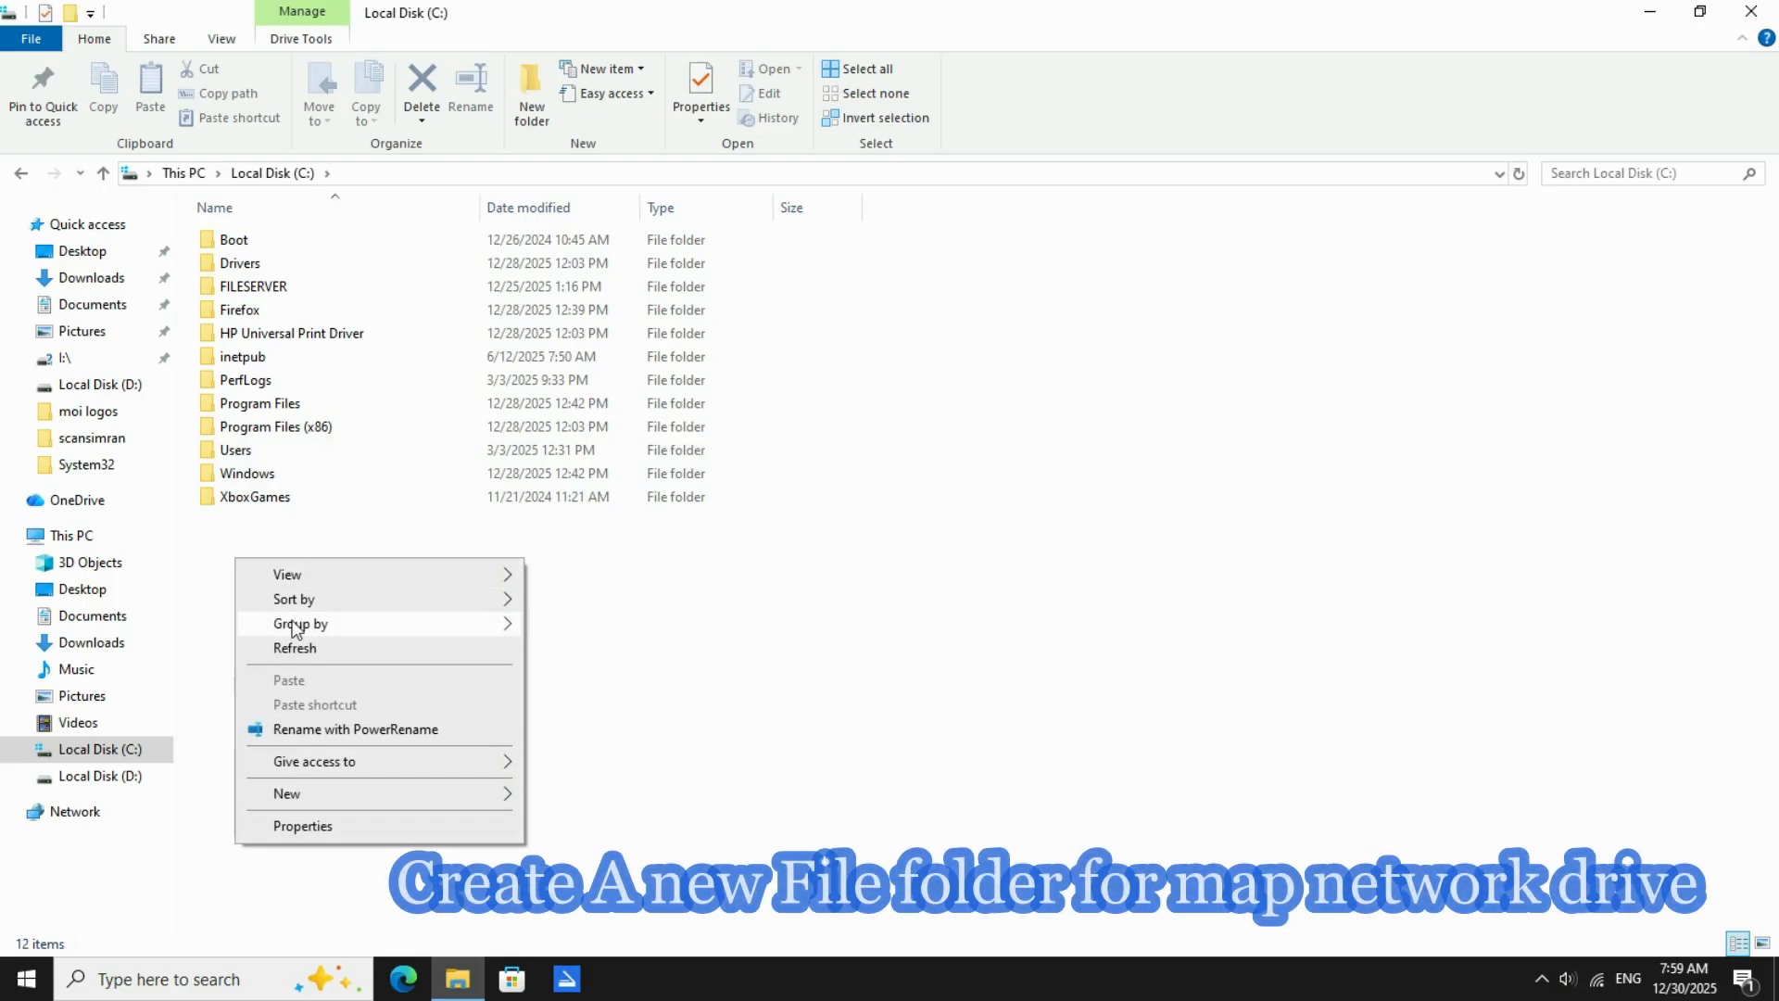
pyautogui.click(326, 795)
pyautogui.click(584, 541)
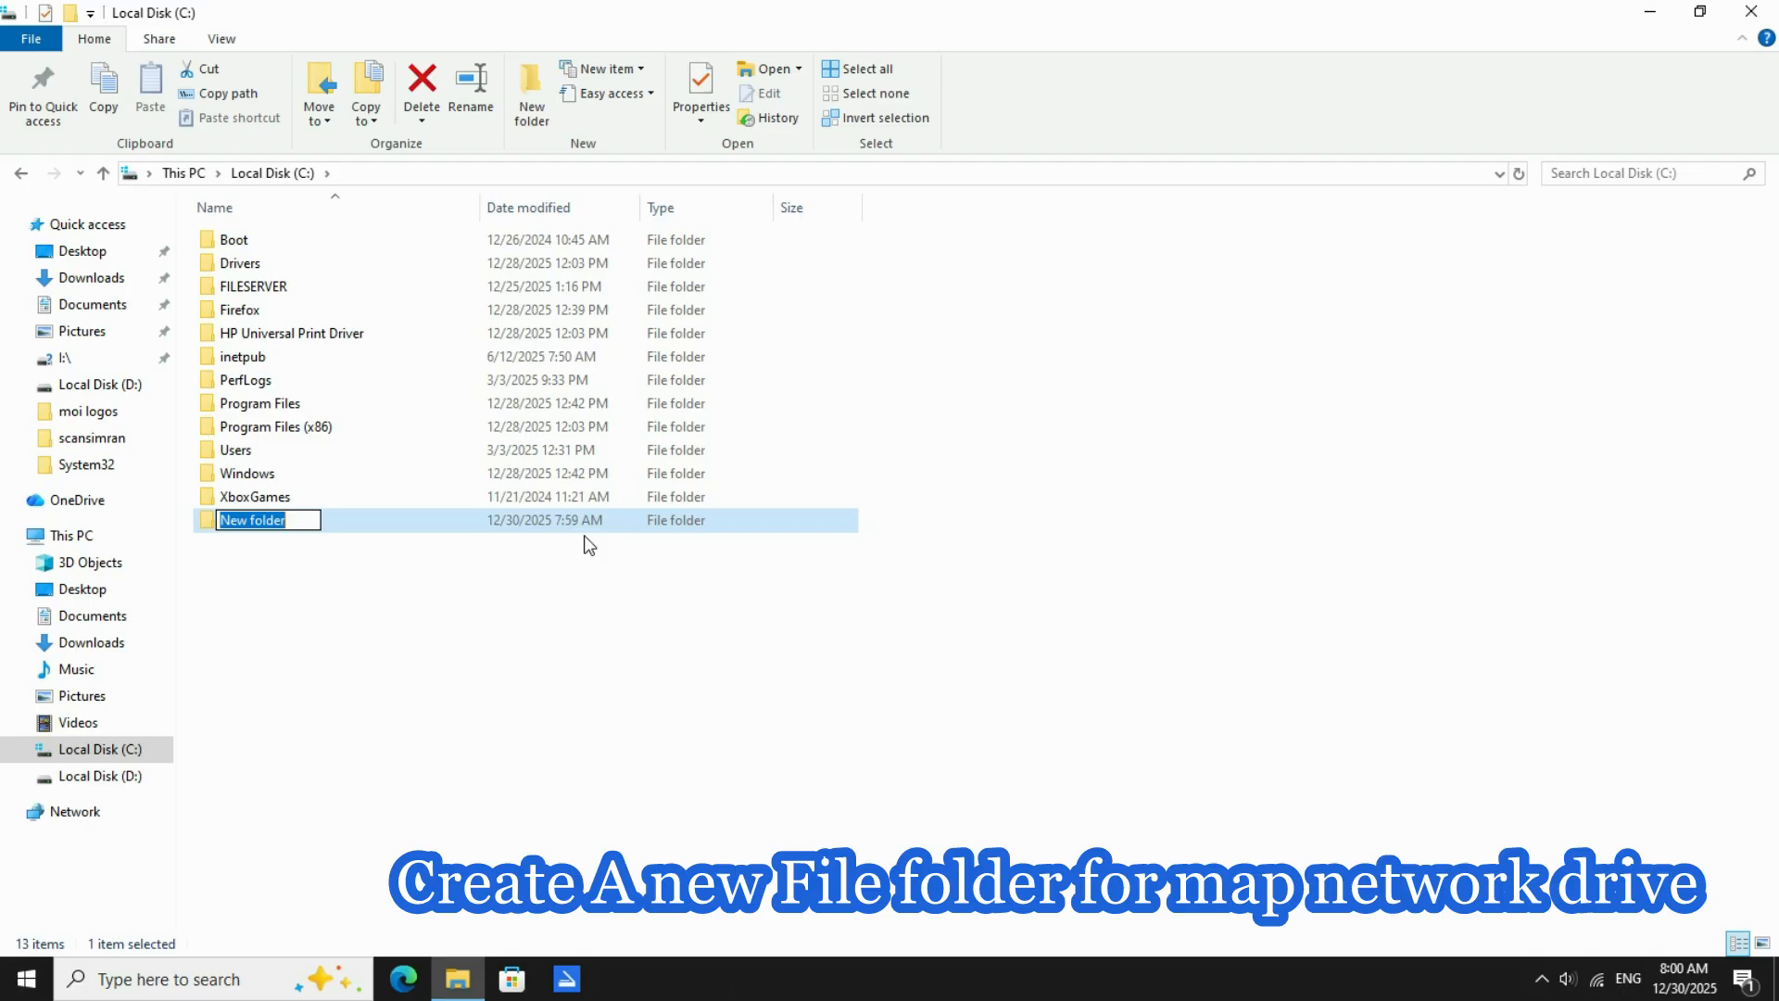
pyautogui.write('FILE DATA SERVER 2026')
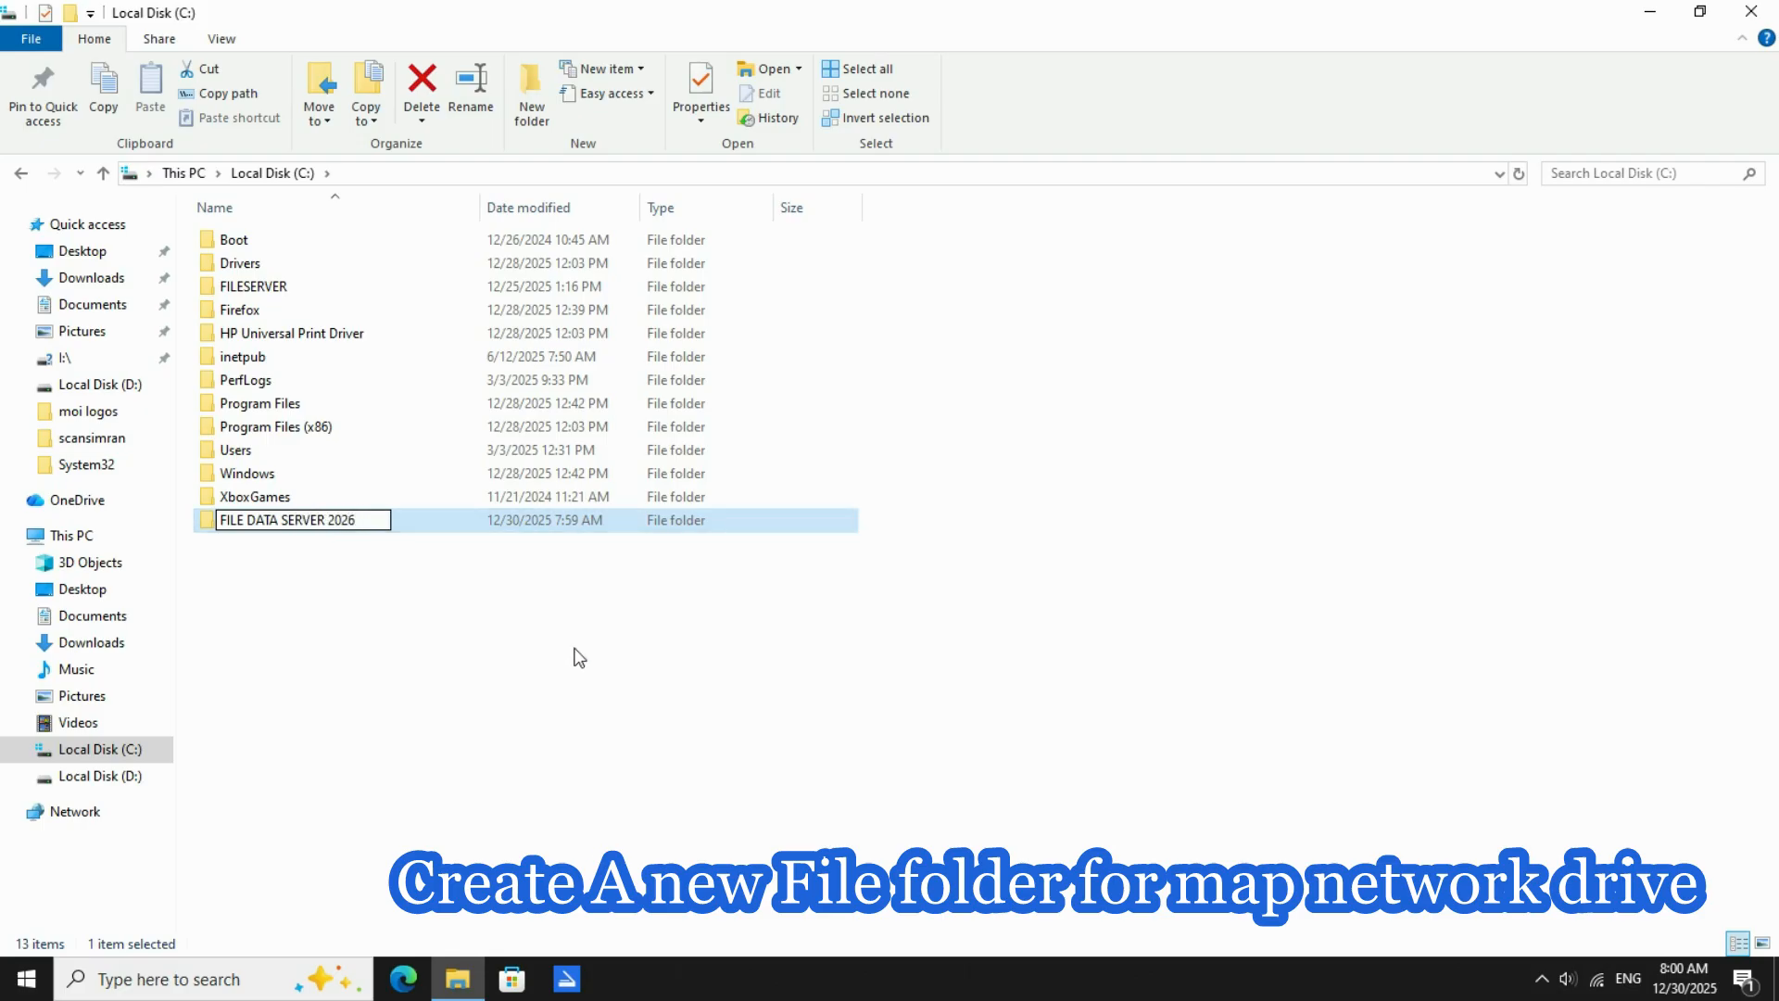
pyautogui.press('Return')
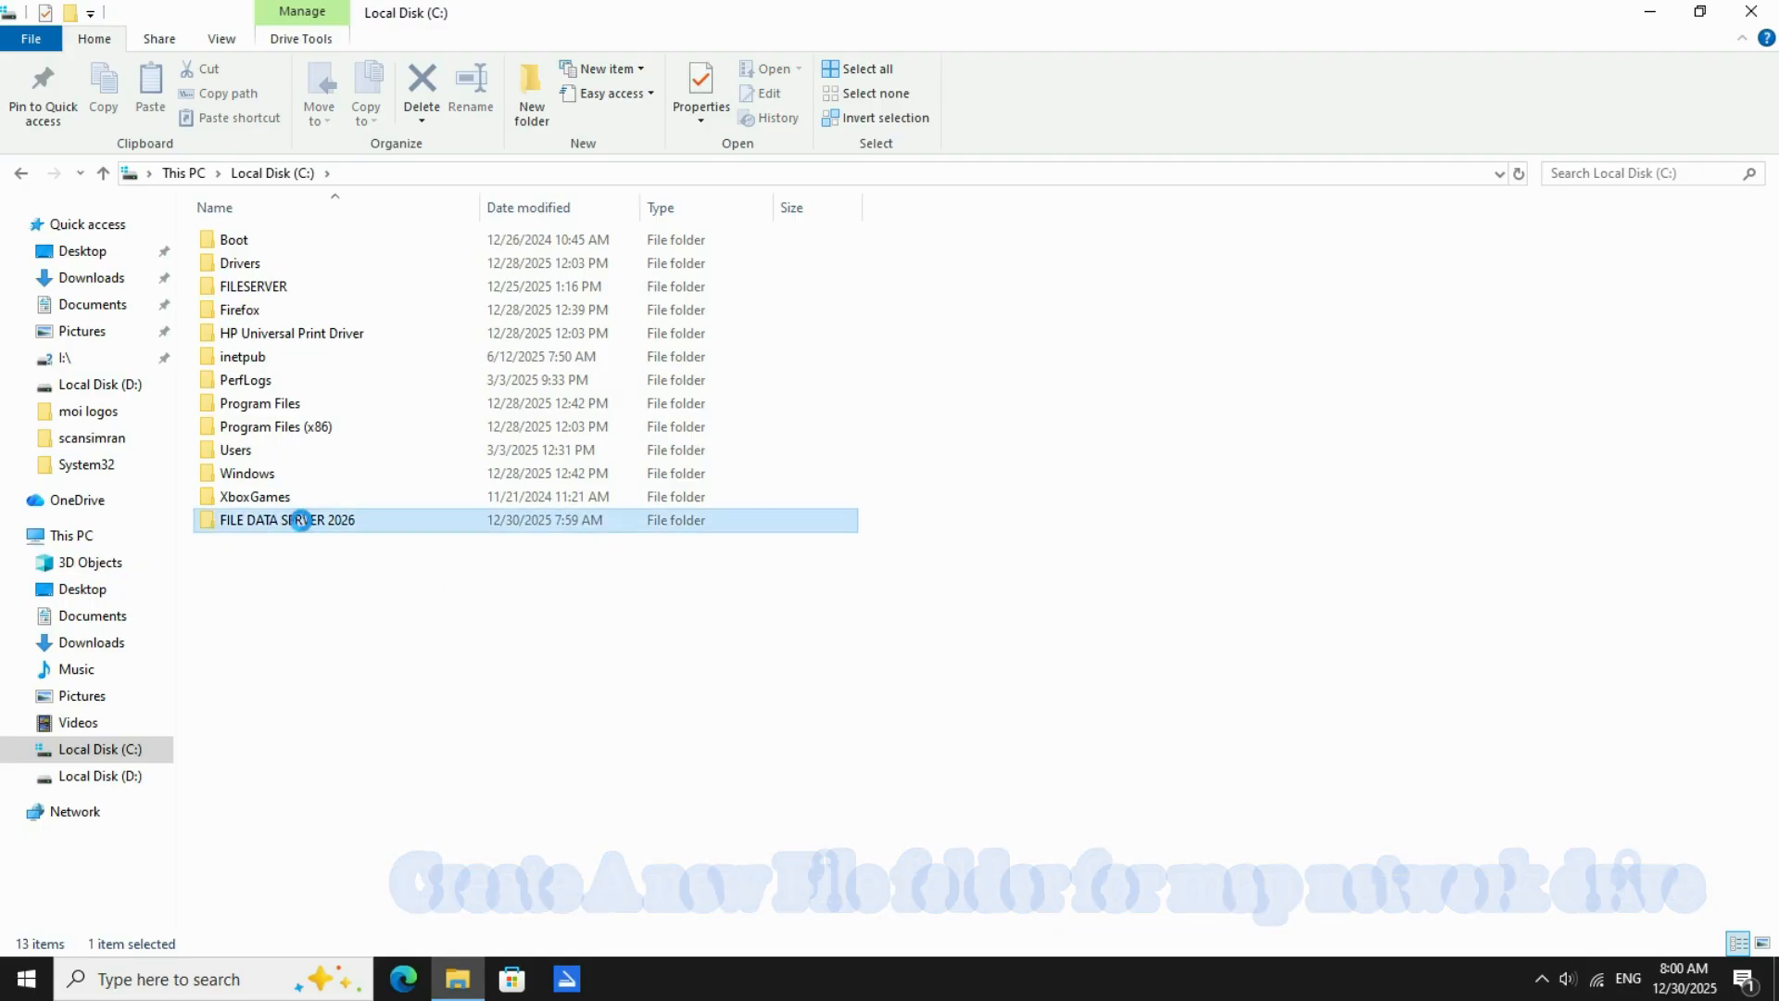
# - Open the advanced sharing settings in the FILE DATA SERVER 2026 folder's properties and enable sharing of this folder
pyautogui.rightClick(306, 523)
pyautogui.click(384, 938)
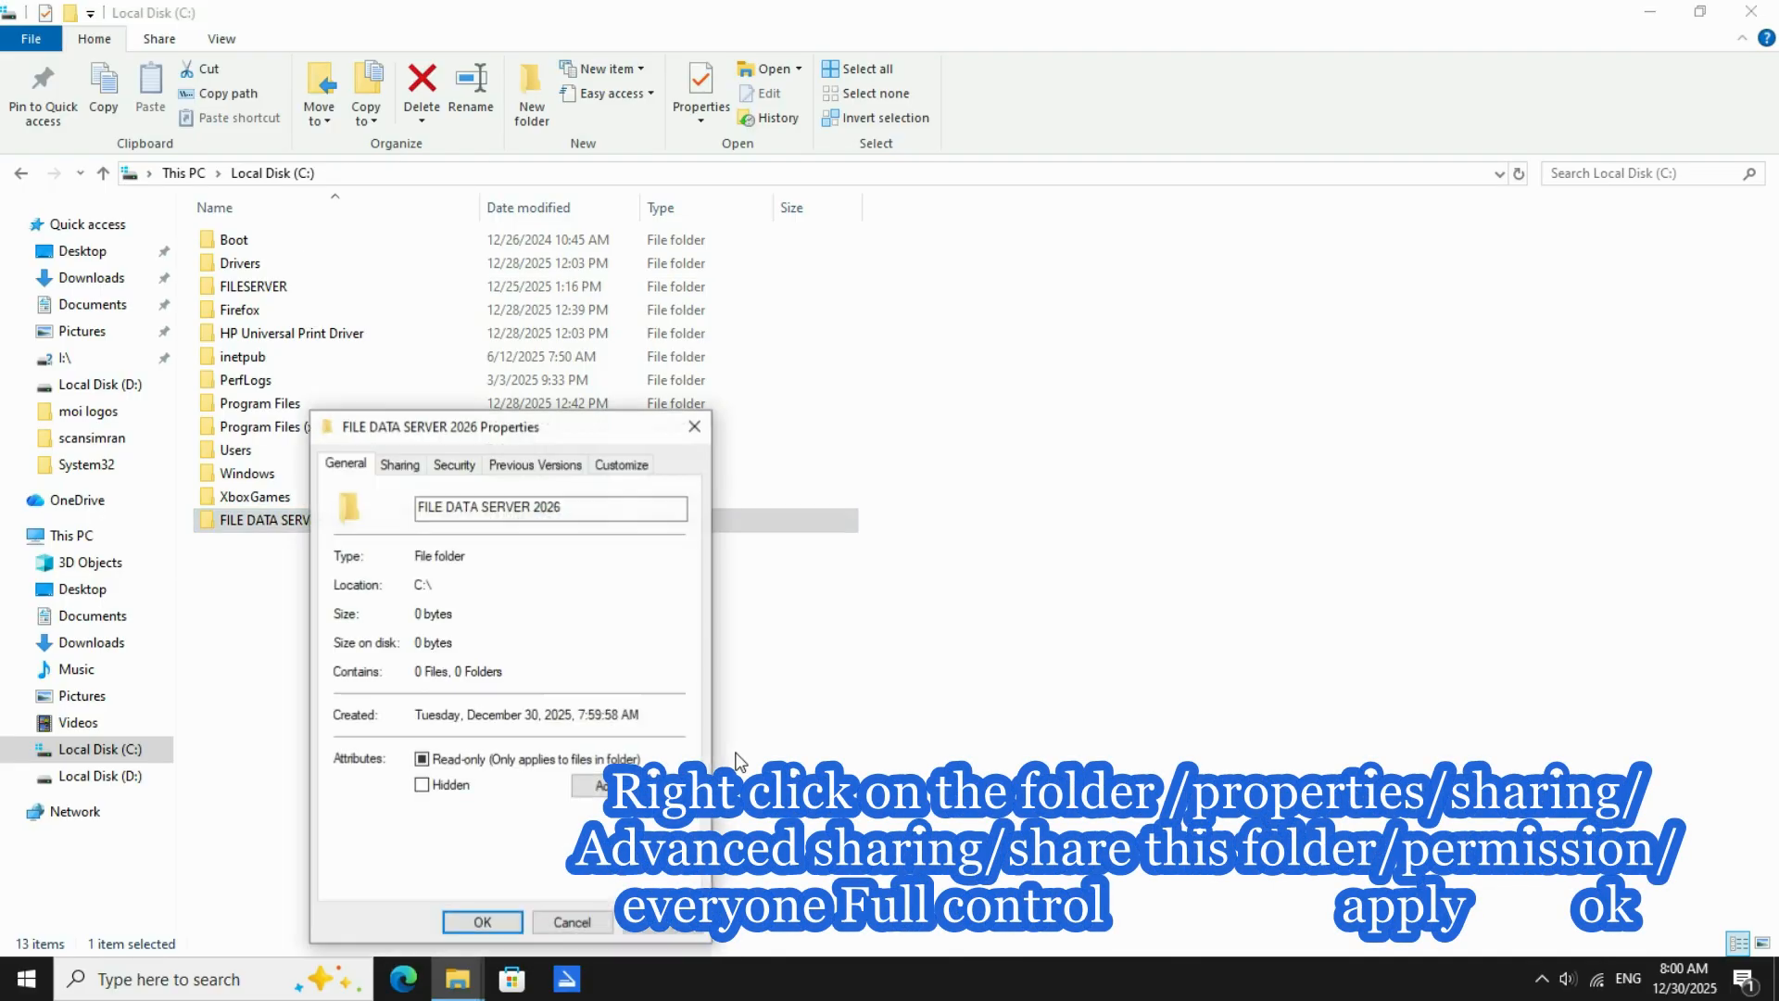
pyautogui.moveTo(506, 426); pyautogui.dragTo(710, 230)
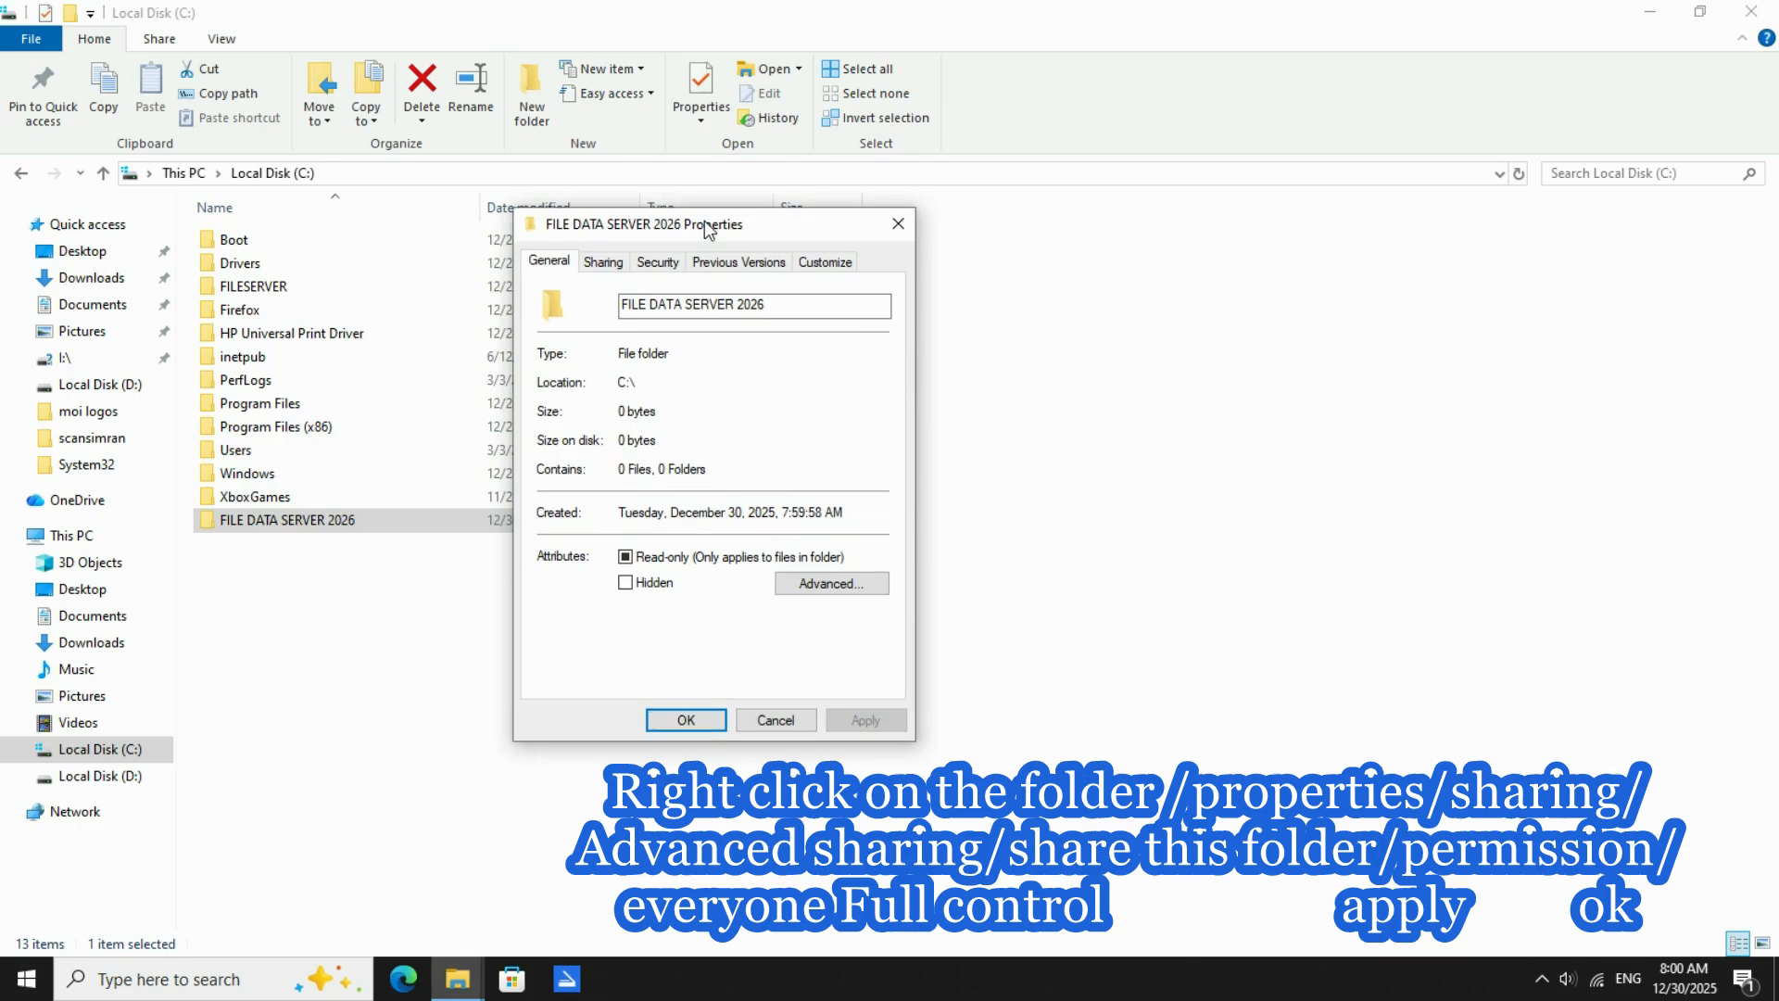
pyautogui.click(605, 265)
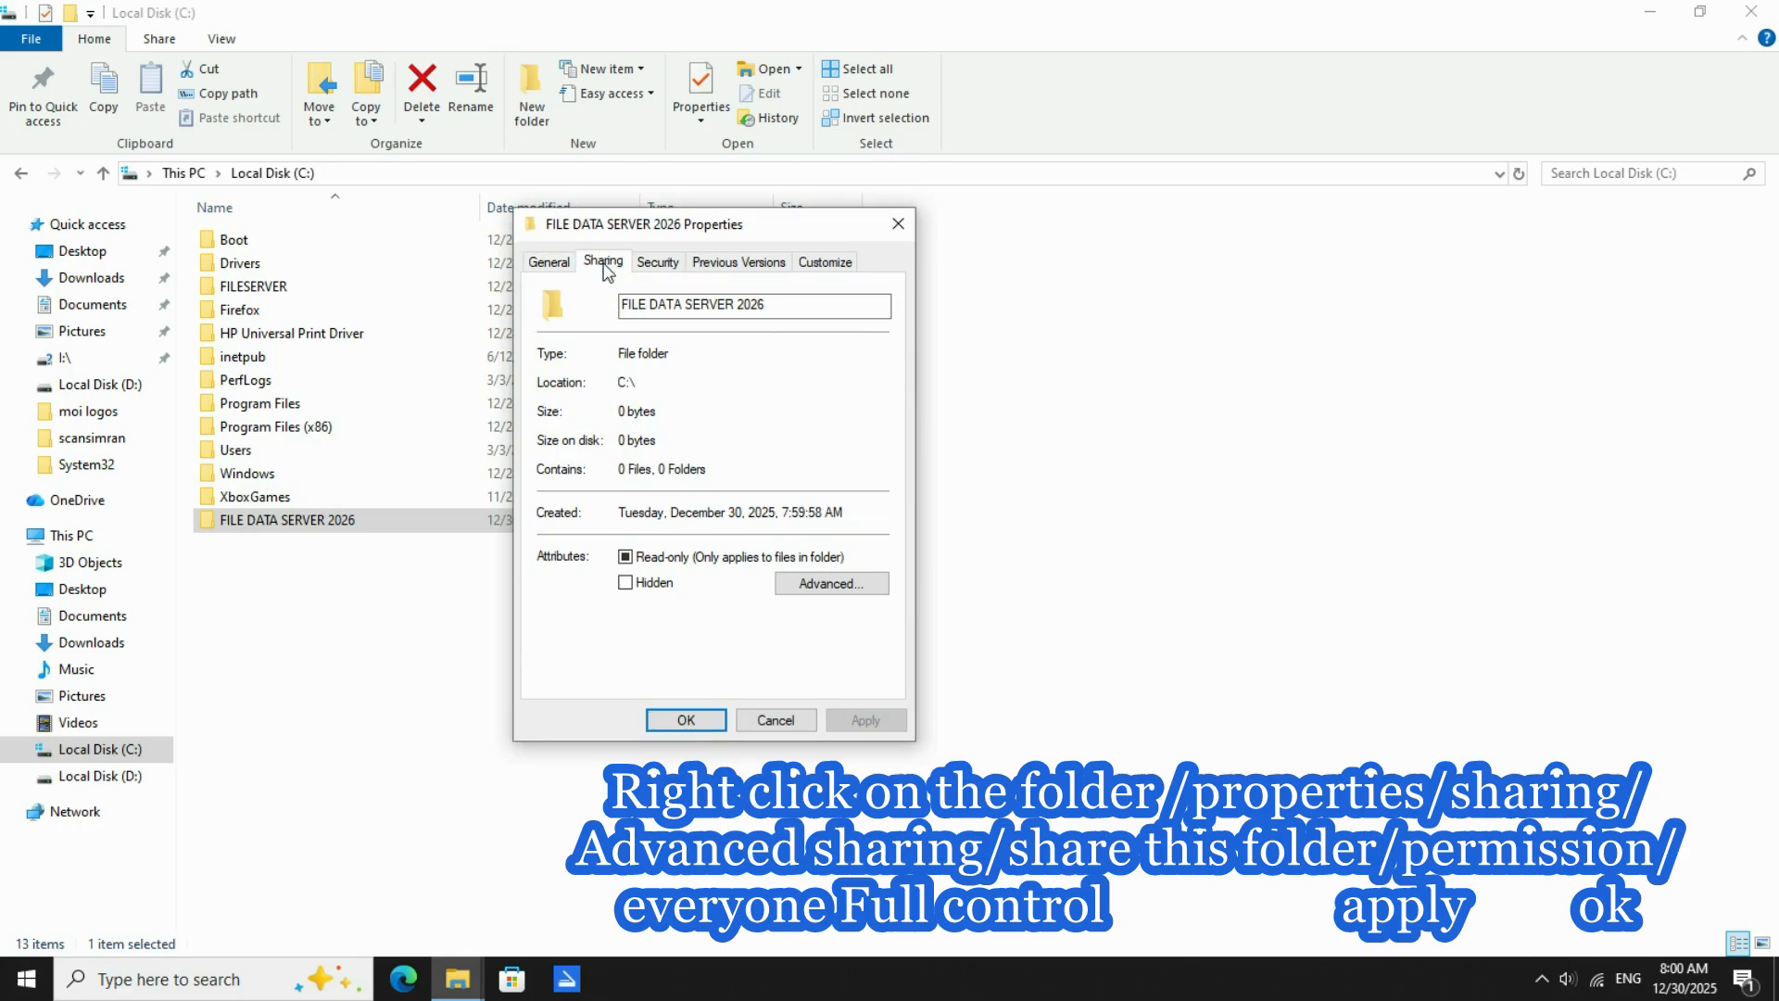
pyautogui.click(636, 521)
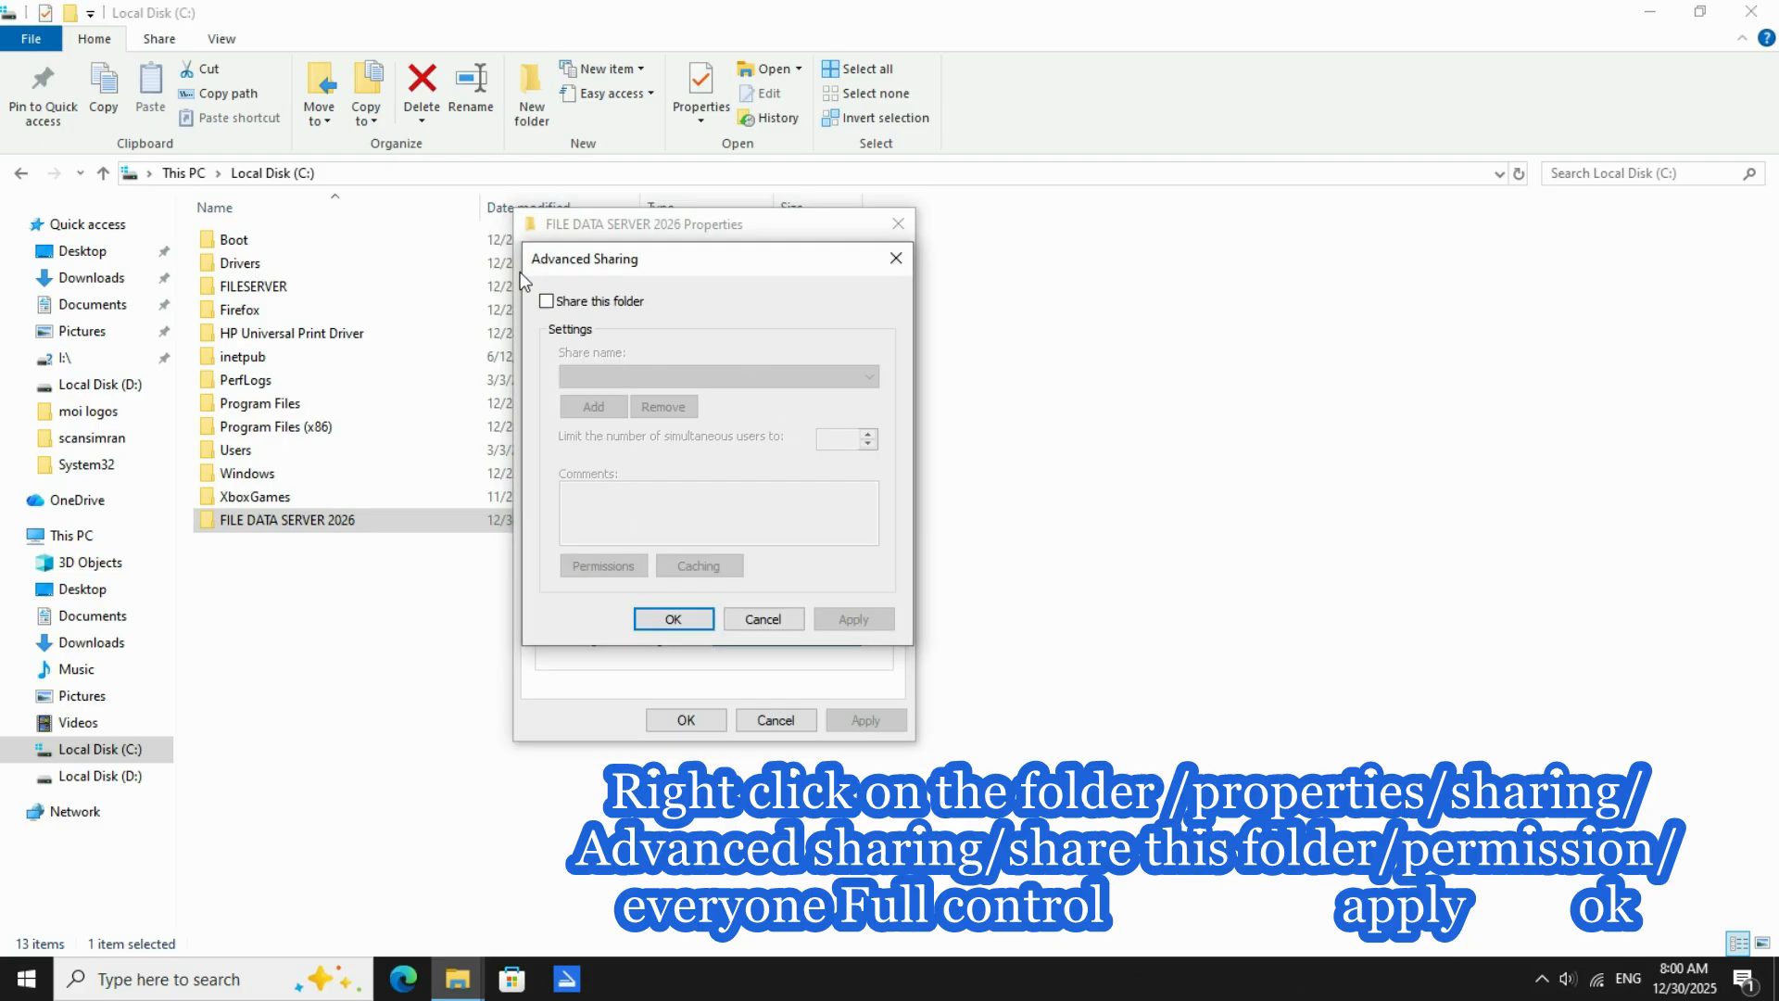
pyautogui.click(549, 303)
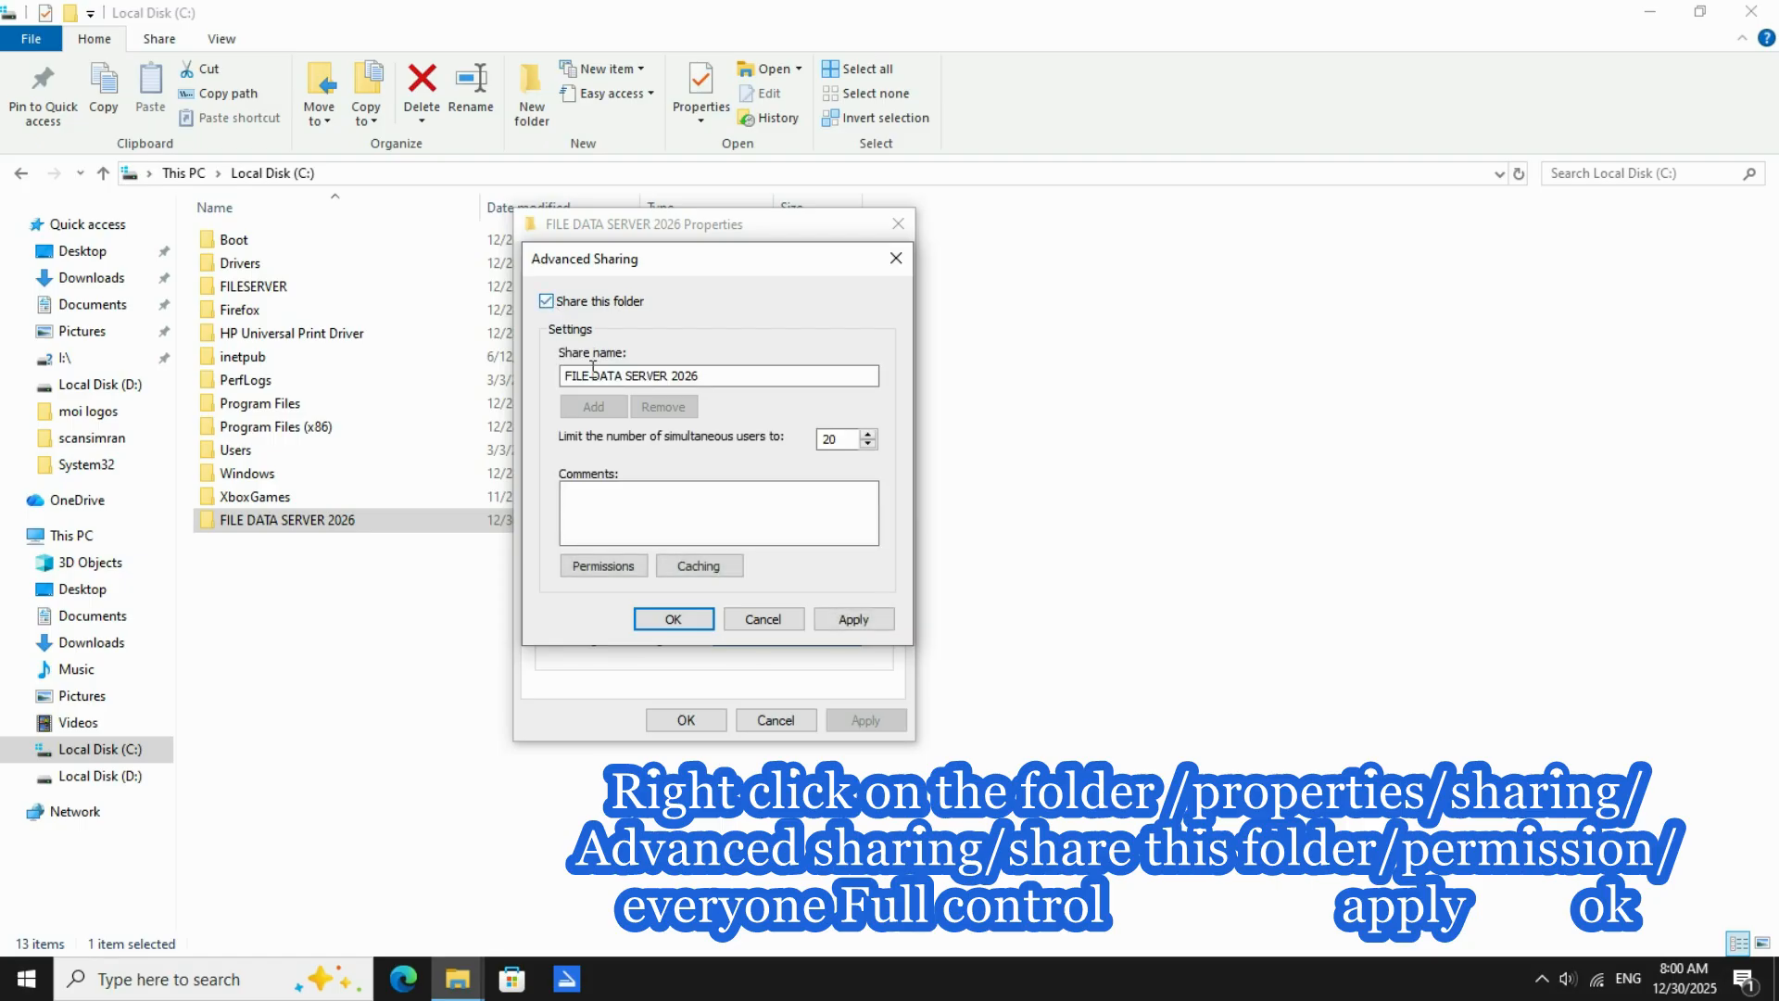
# - Allow Everyone Full Control in the share permissions and apply the advanced sharing settings
pyautogui.click(599, 567)
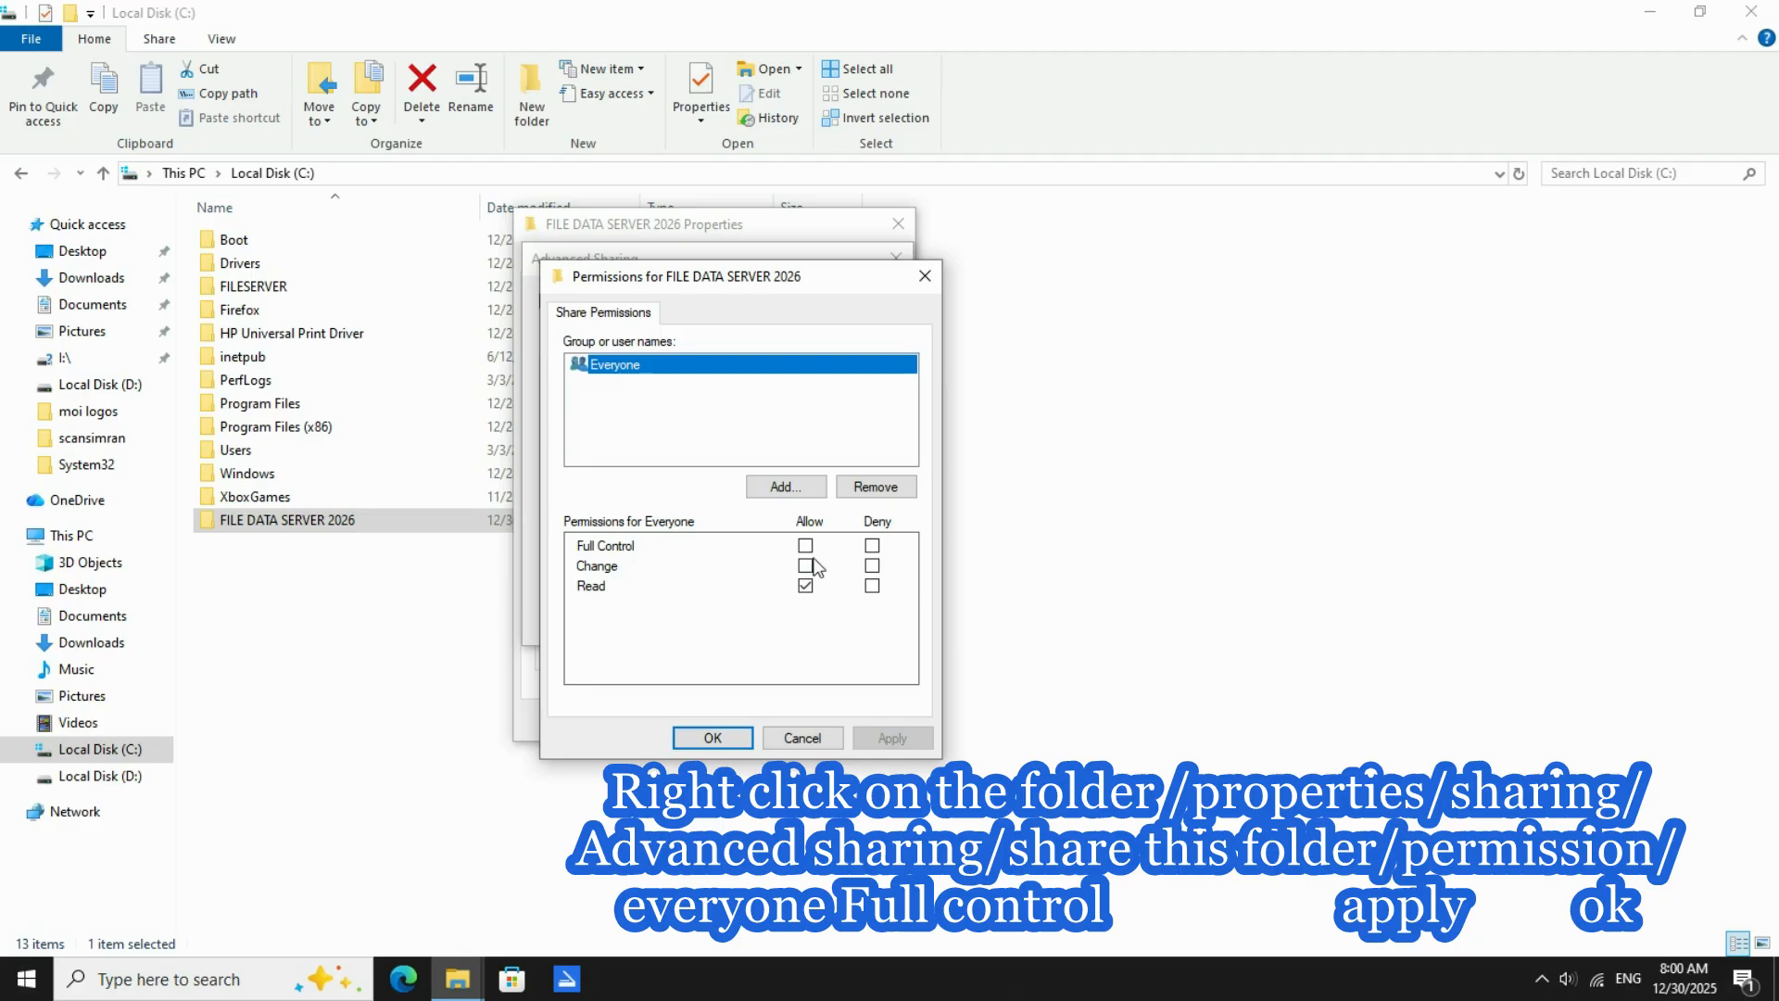
pyautogui.click(805, 546)
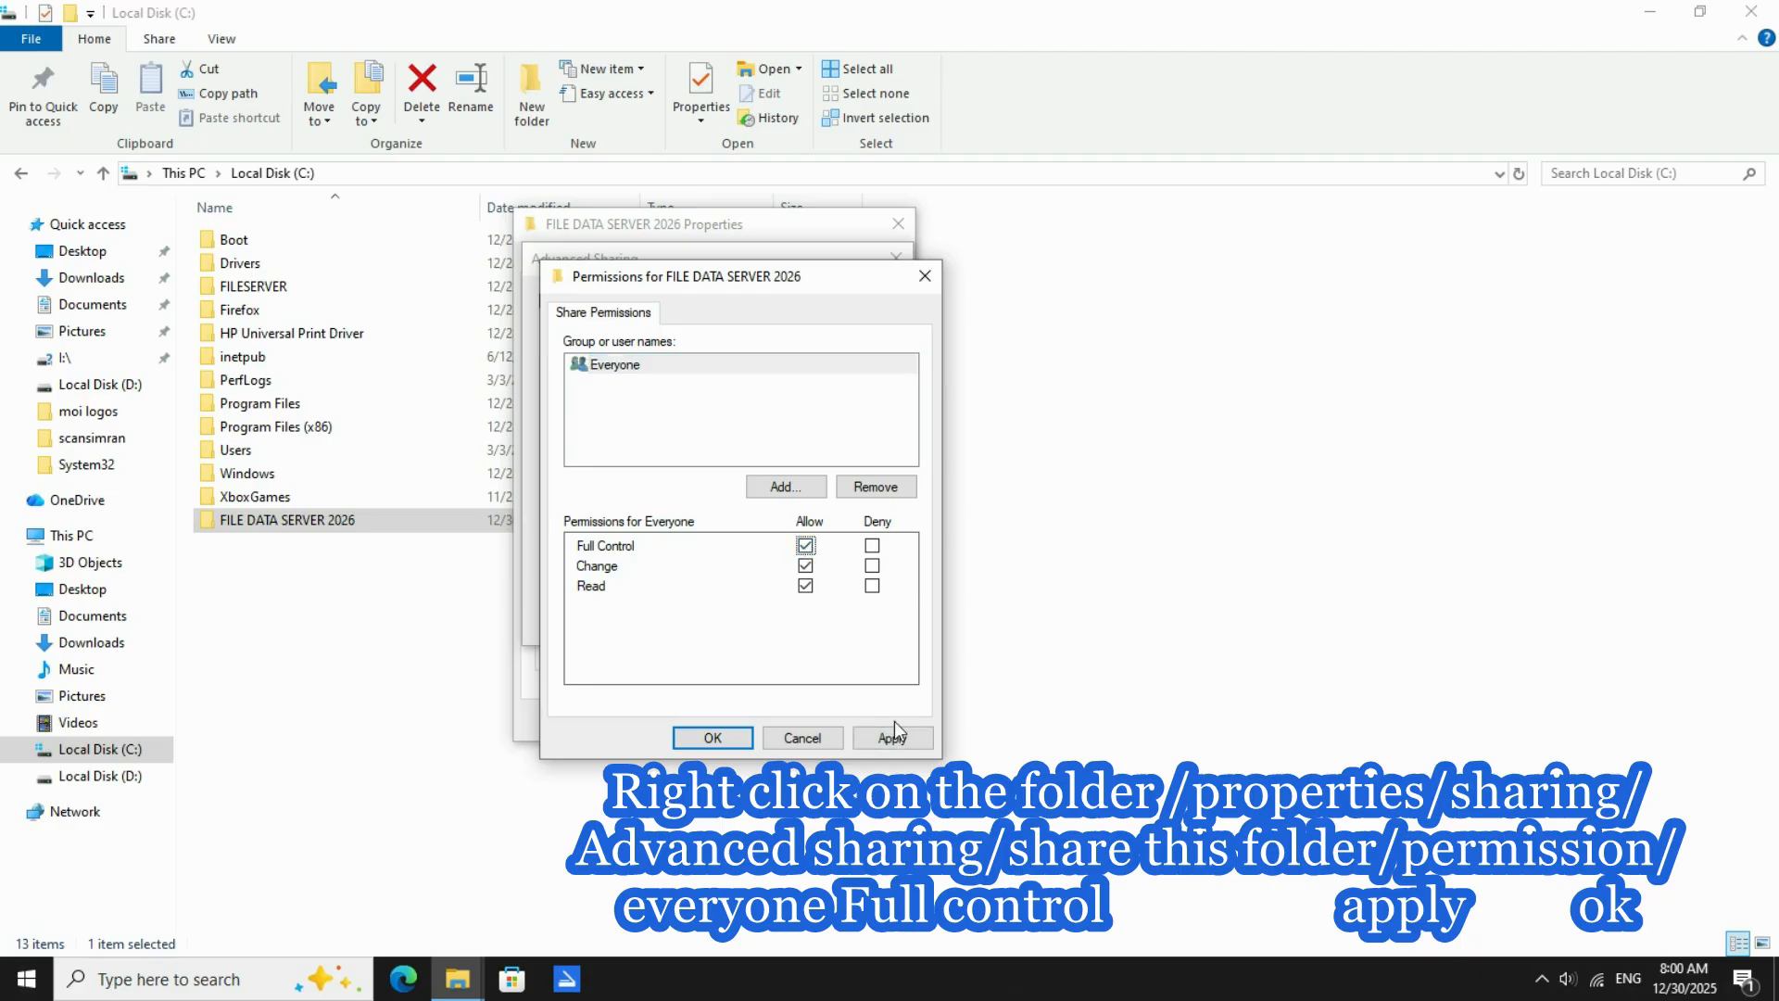
pyautogui.click(893, 737)
pyautogui.click(710, 739)
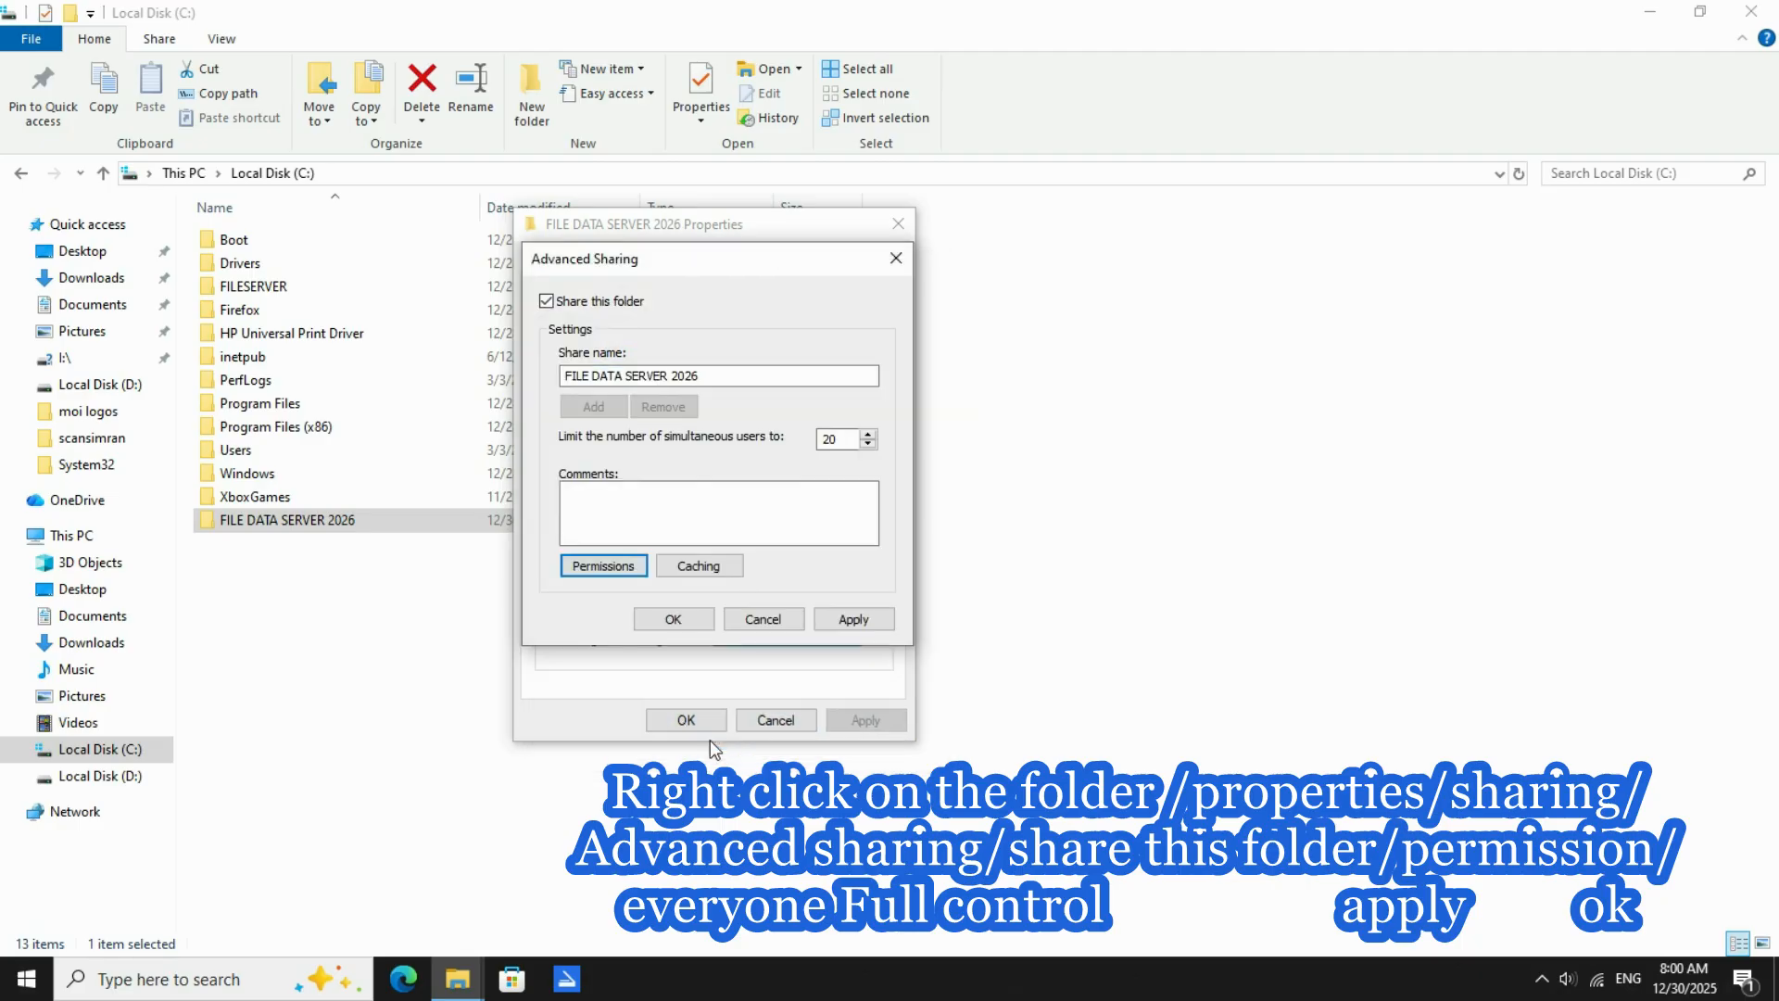
pyautogui.click(864, 618)
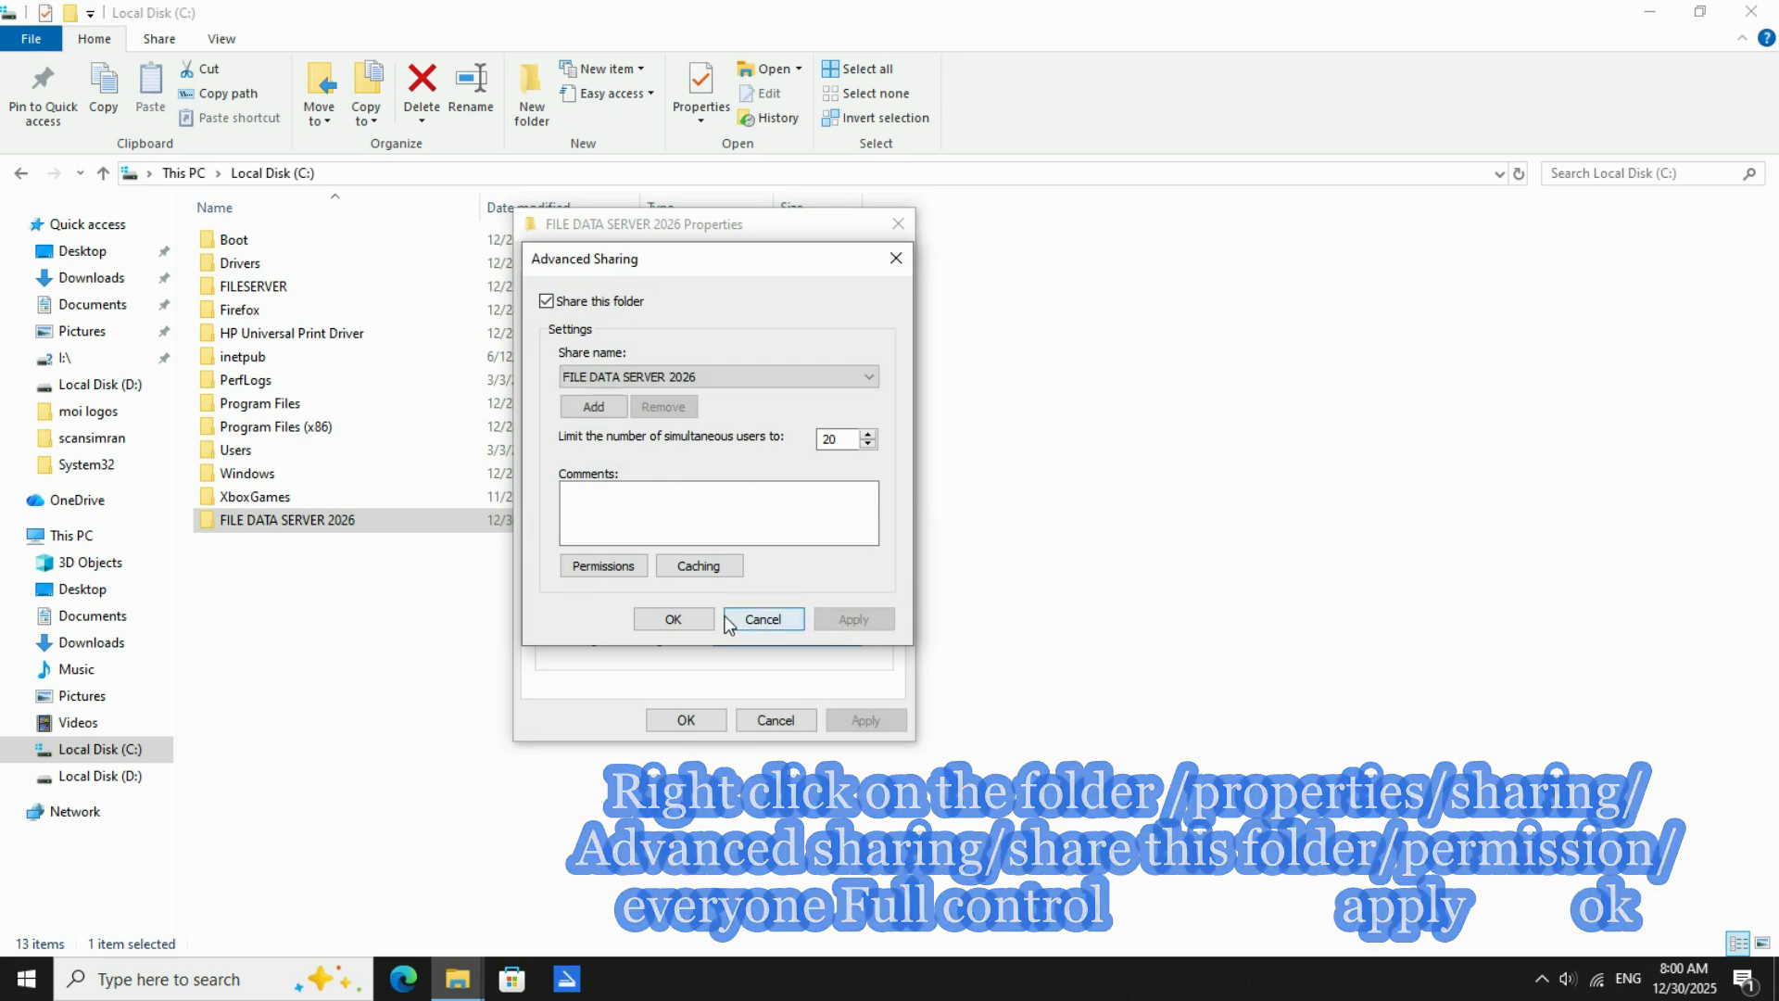
pyautogui.click(664, 616)
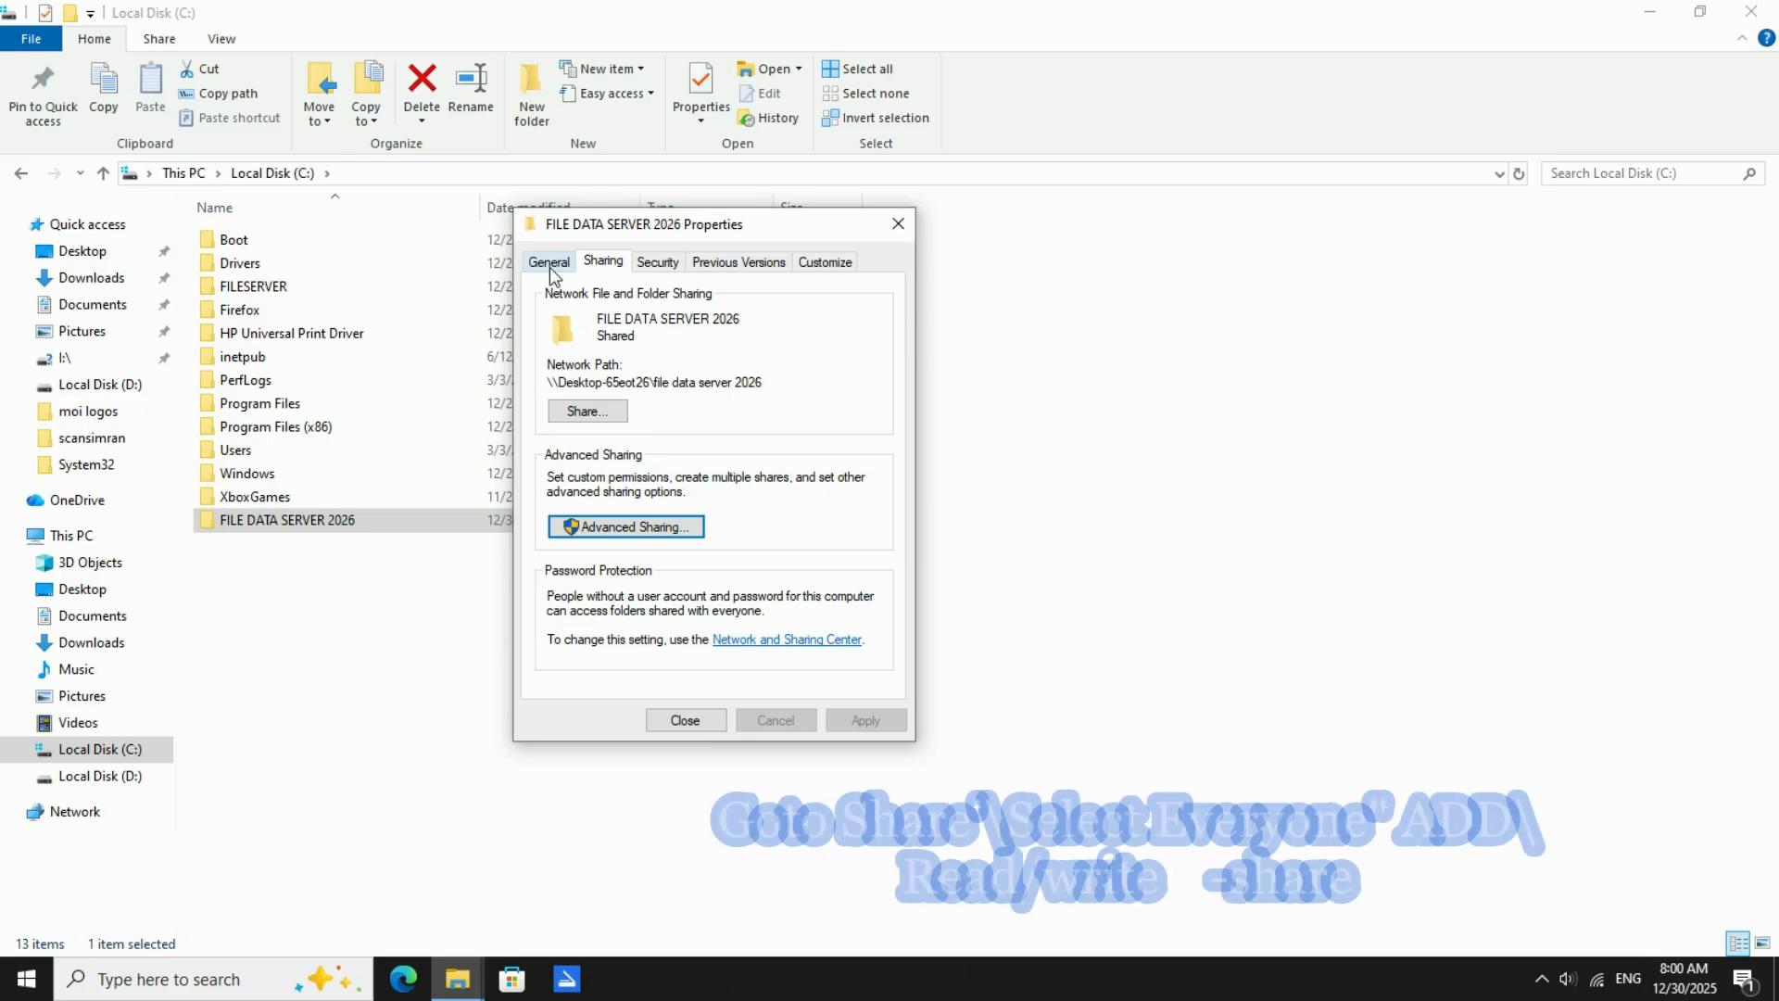
# - Share the folder over the network with Everyone at the Read/Write permission level and finish the sharing wizard
pyautogui.click(586, 411)
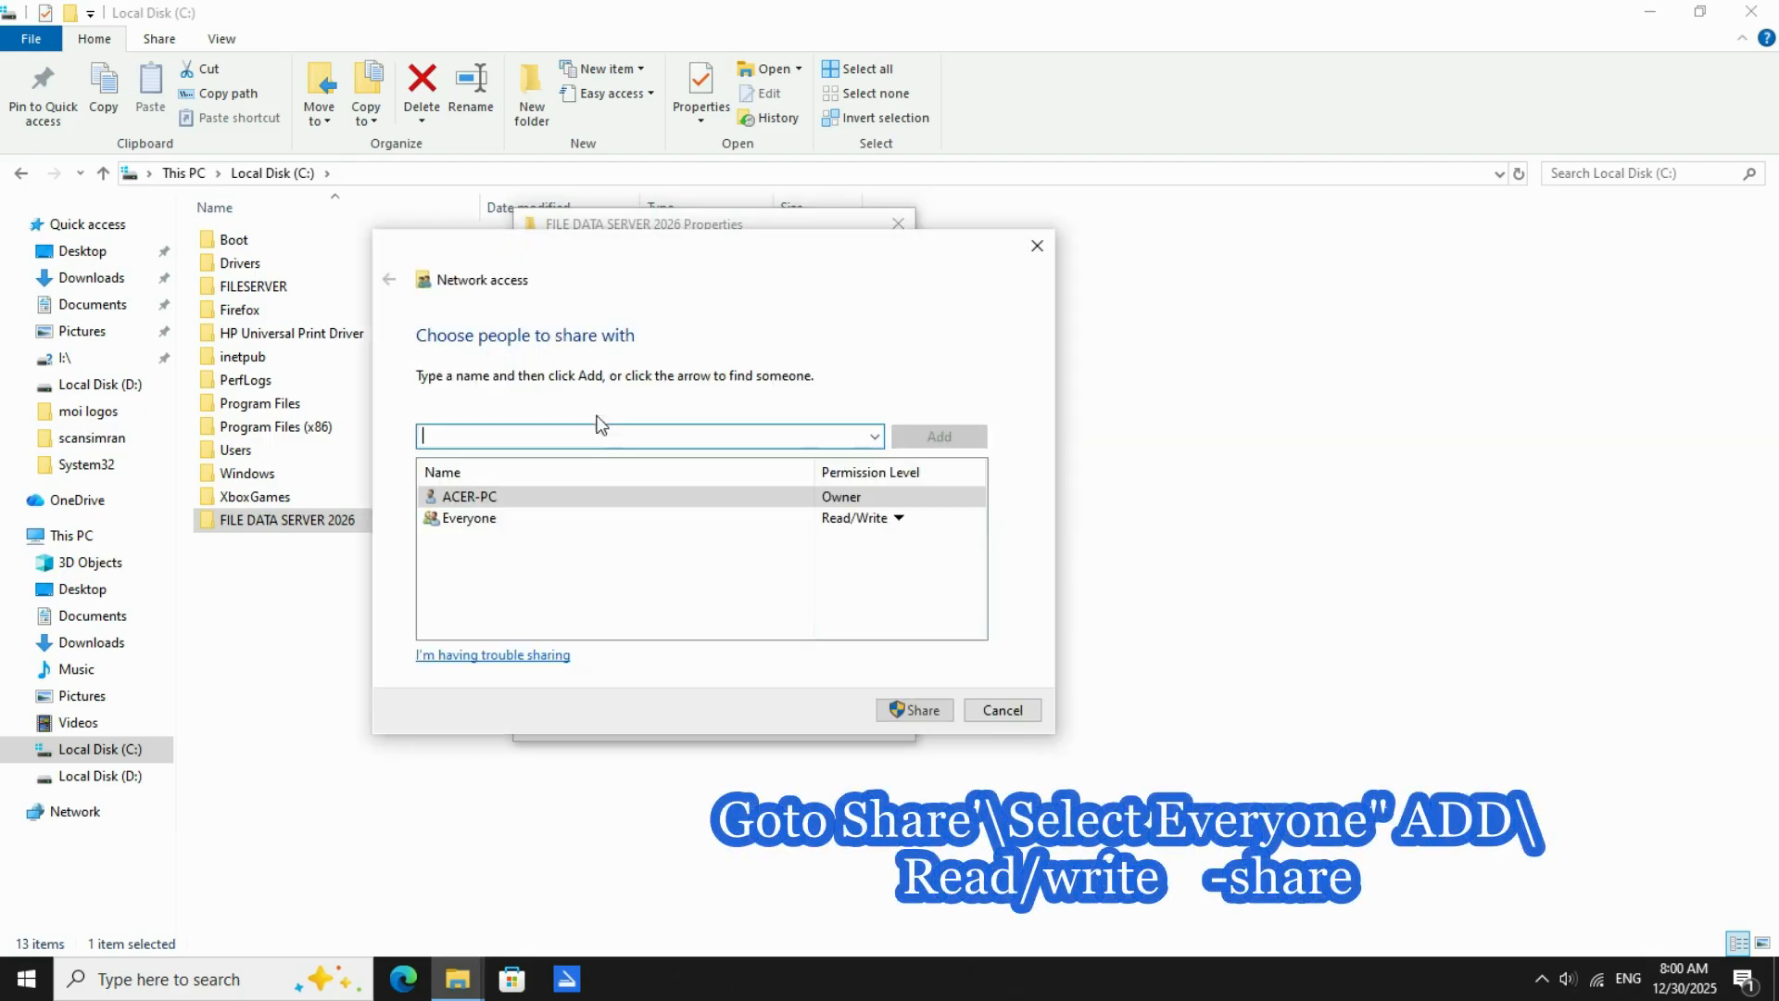
pyautogui.click(875, 437)
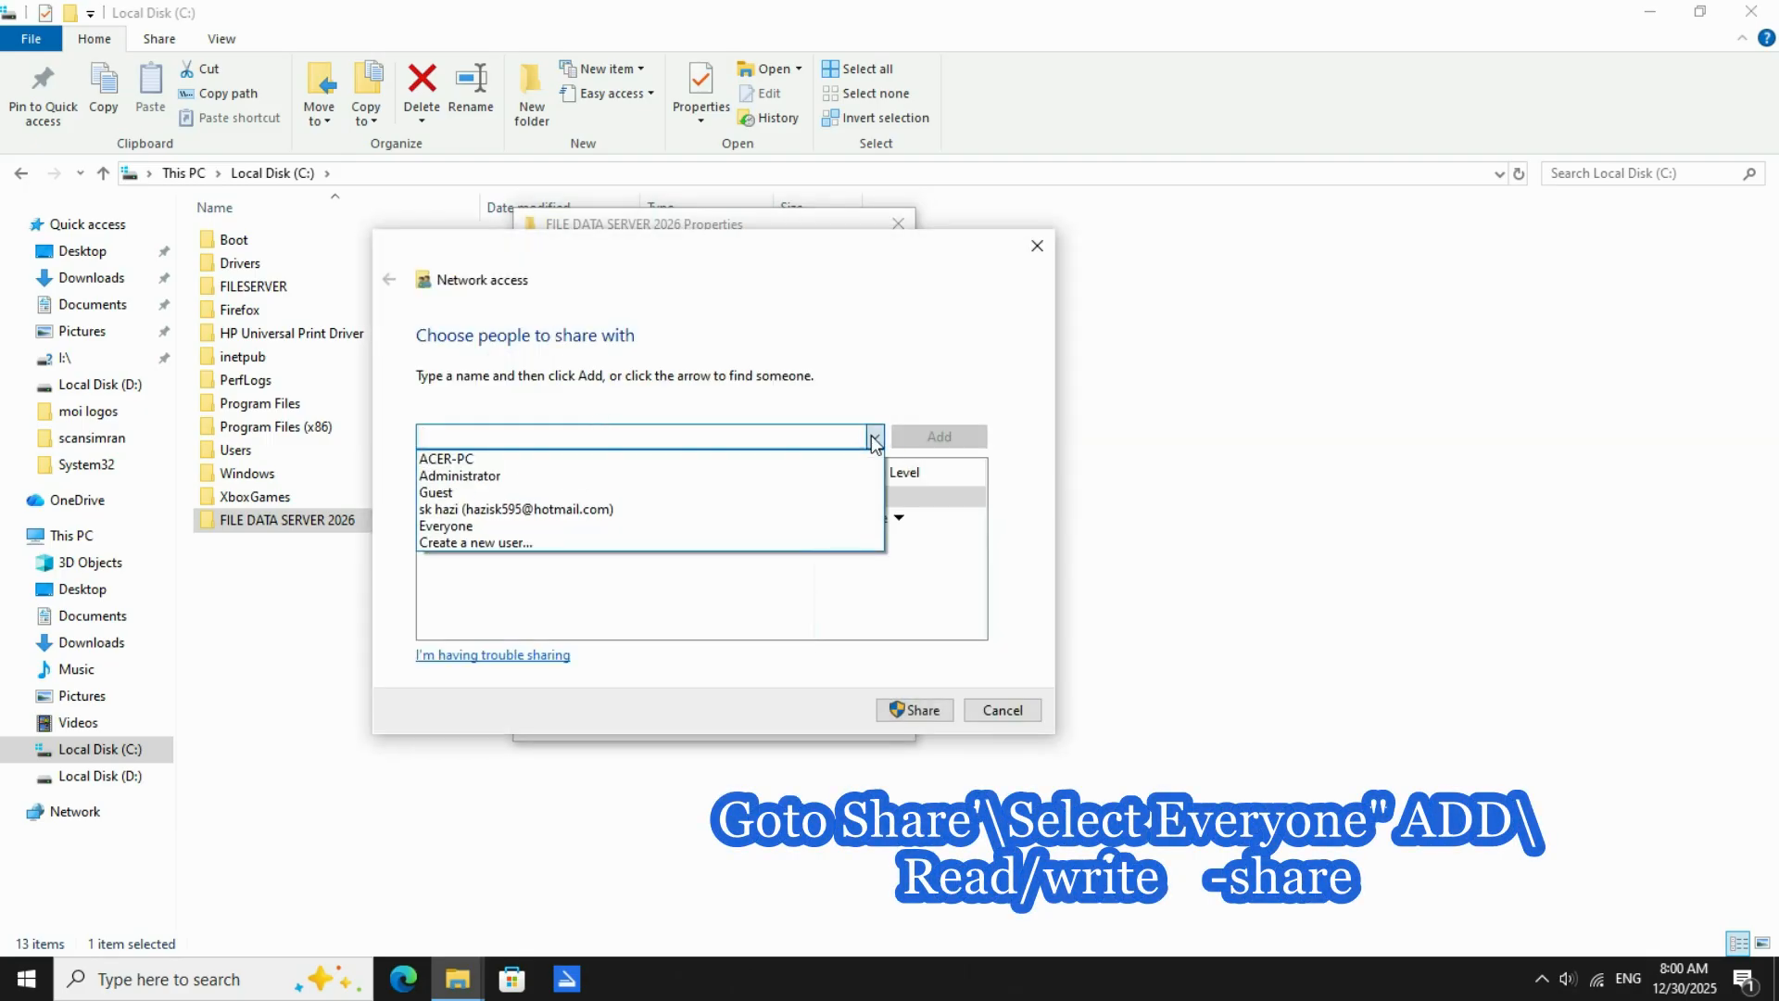
pyautogui.click(449, 526)
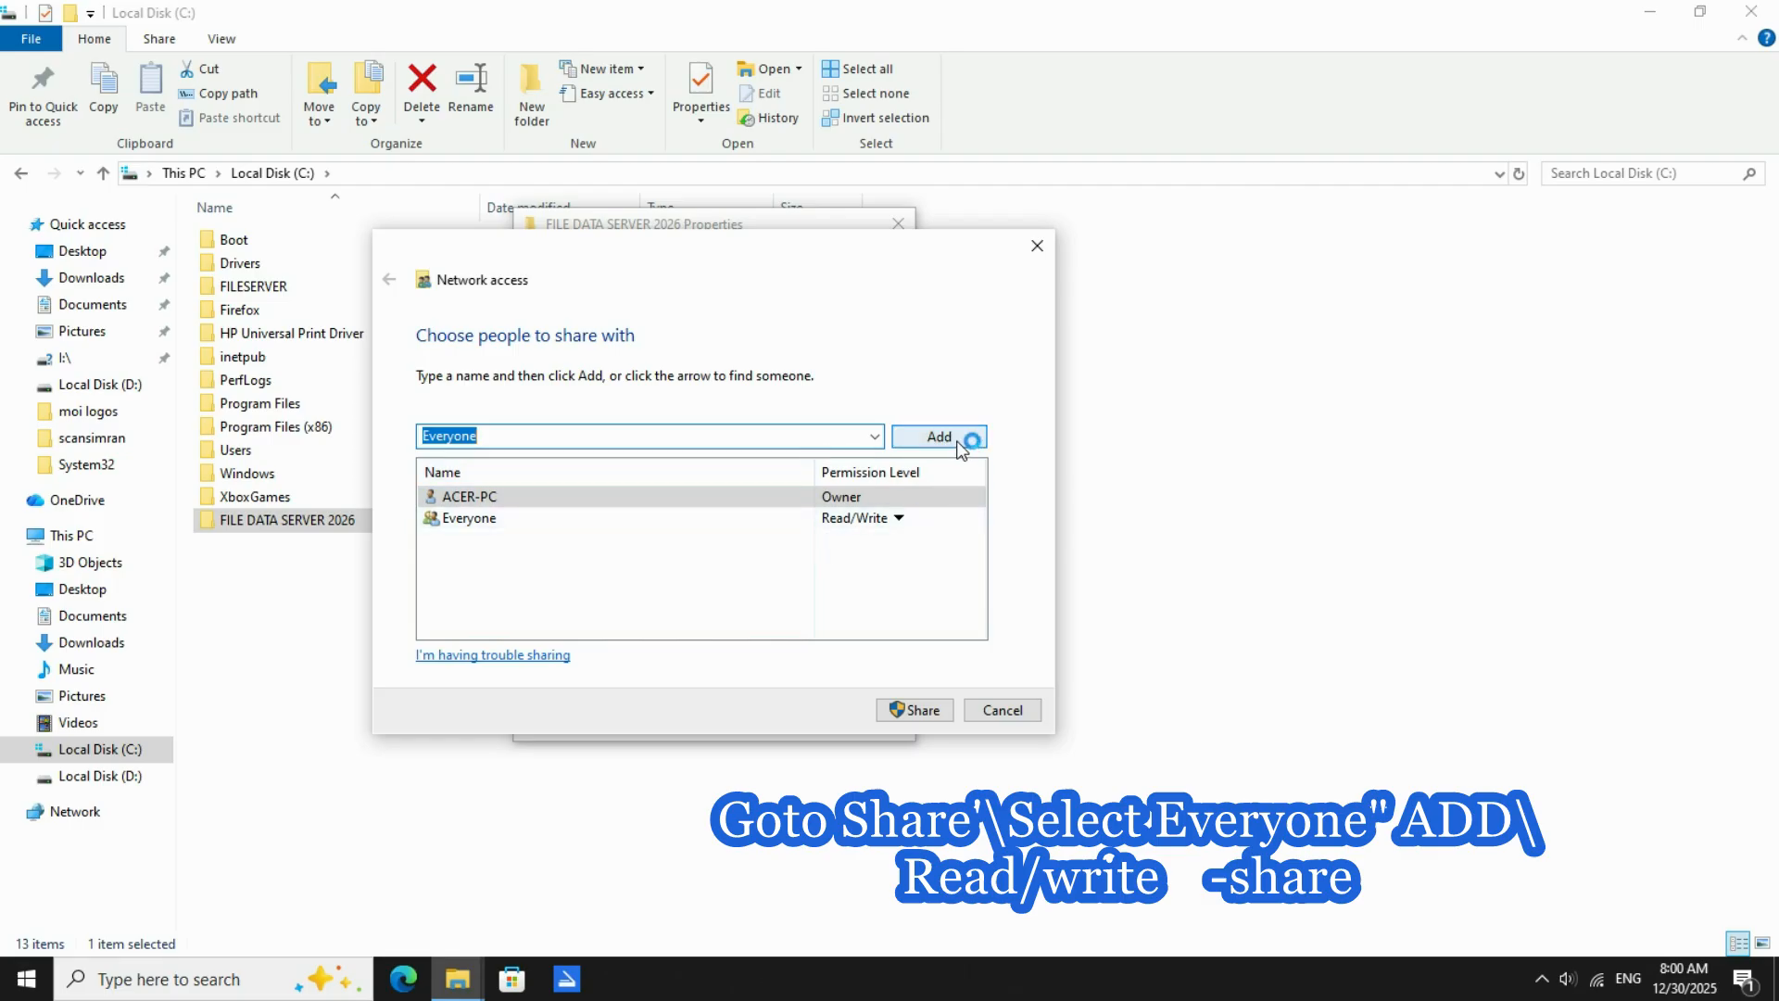
pyautogui.click(899, 517)
pyautogui.click(978, 546)
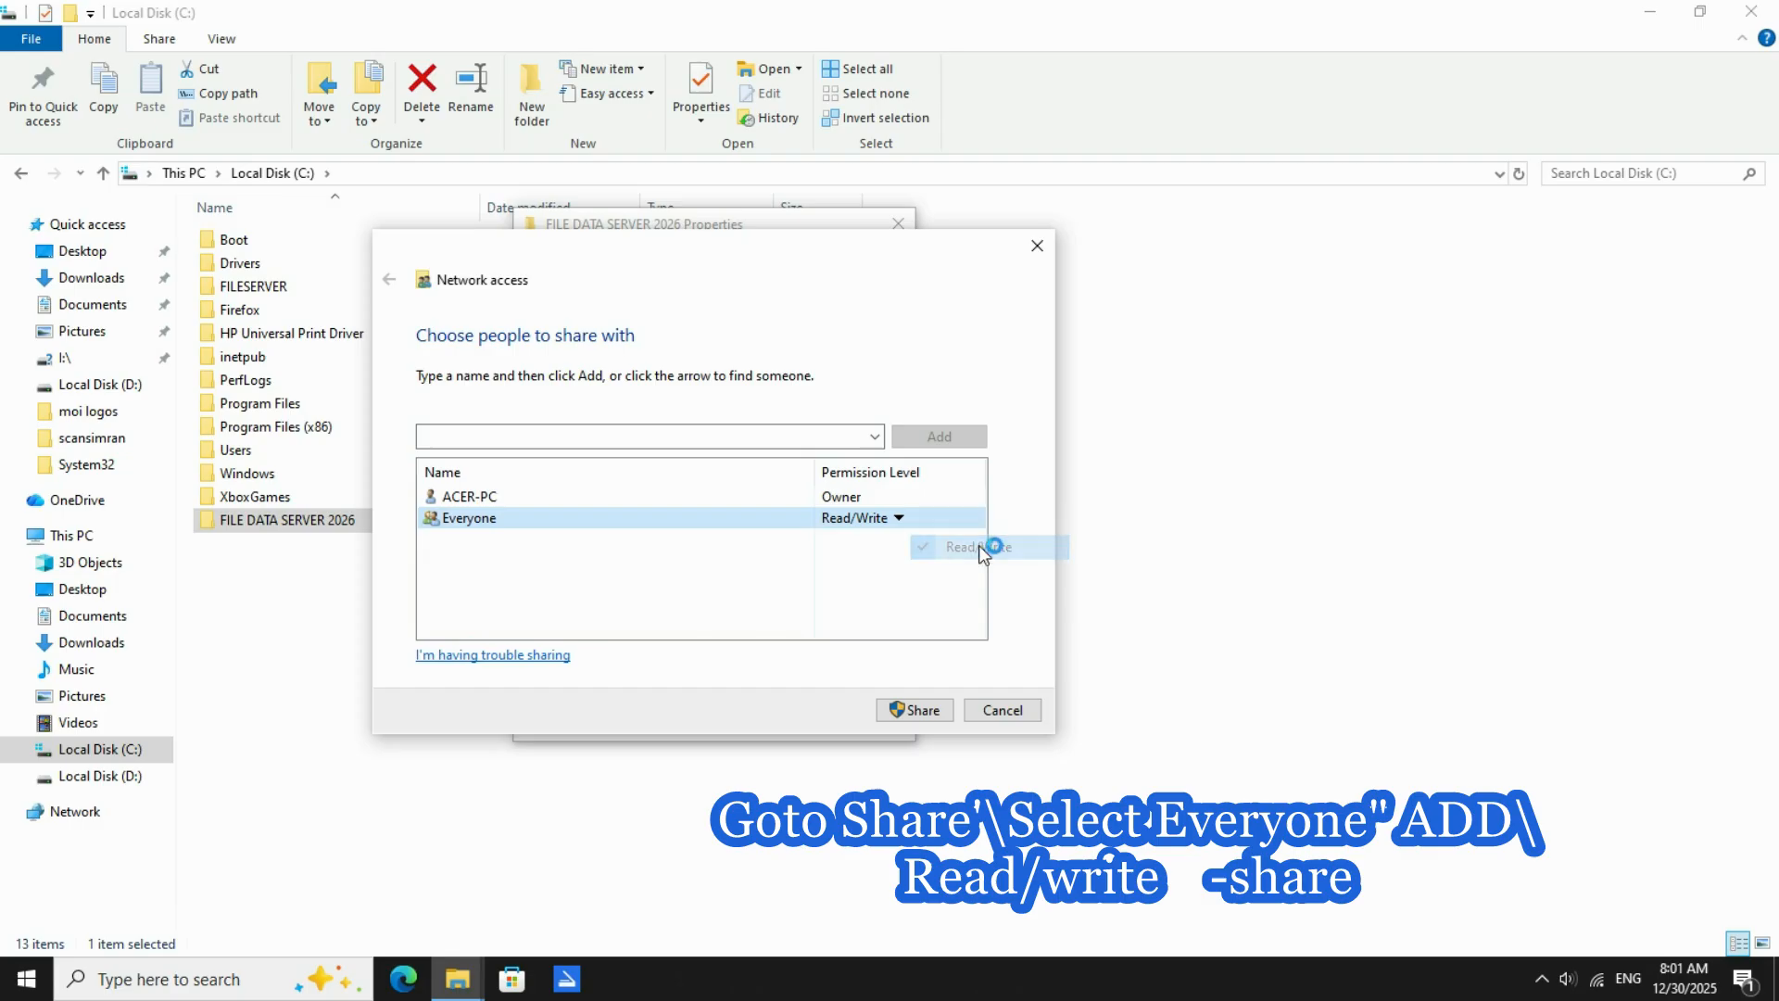
pyautogui.click(905, 515)
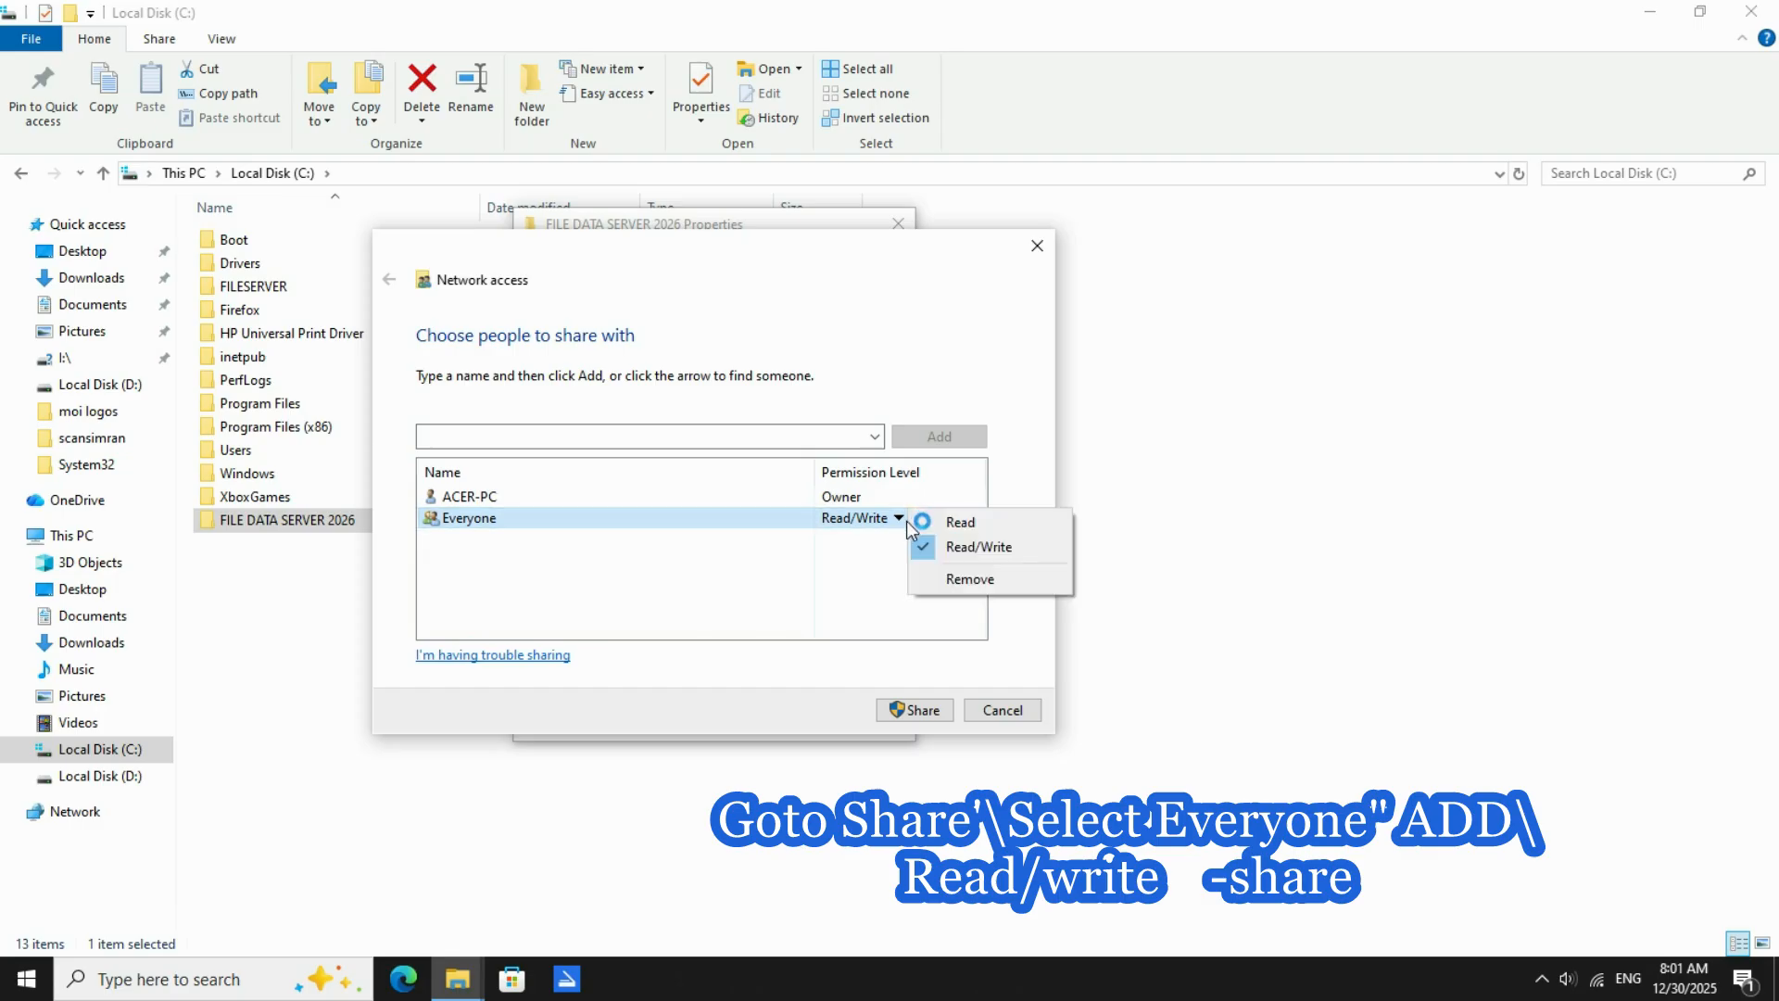
pyautogui.click(979, 550)
pyautogui.click(917, 712)
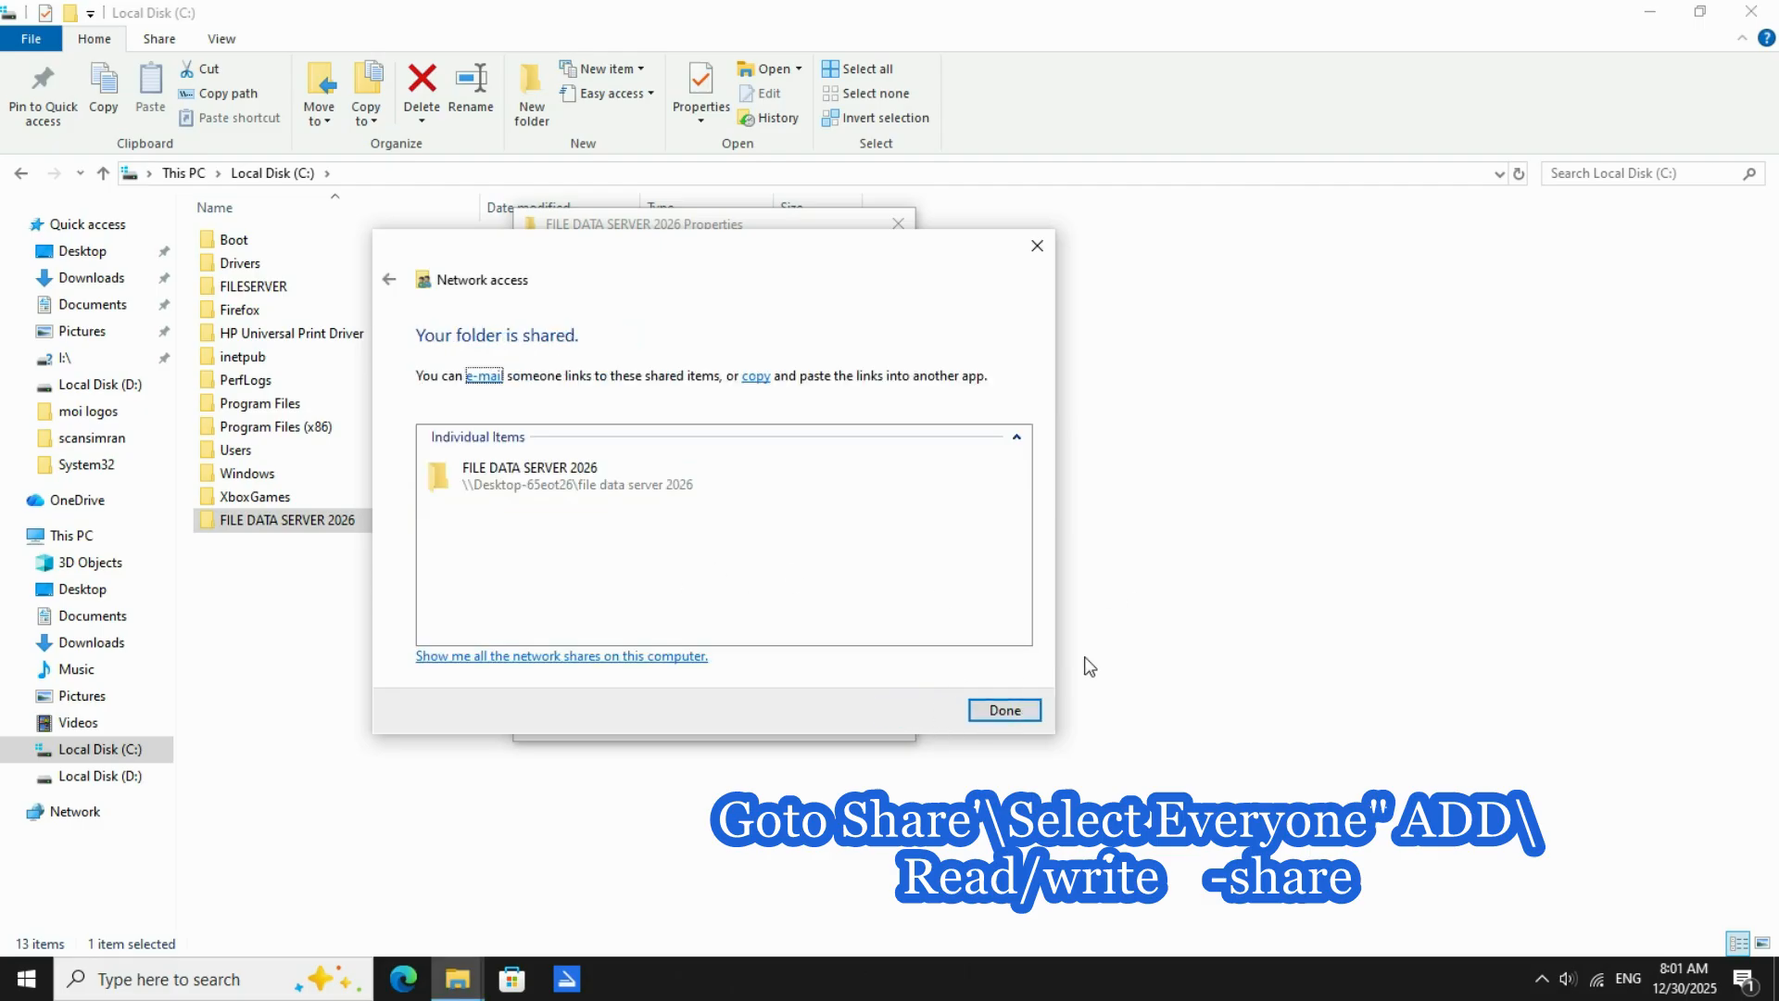
pyautogui.click(1010, 713)
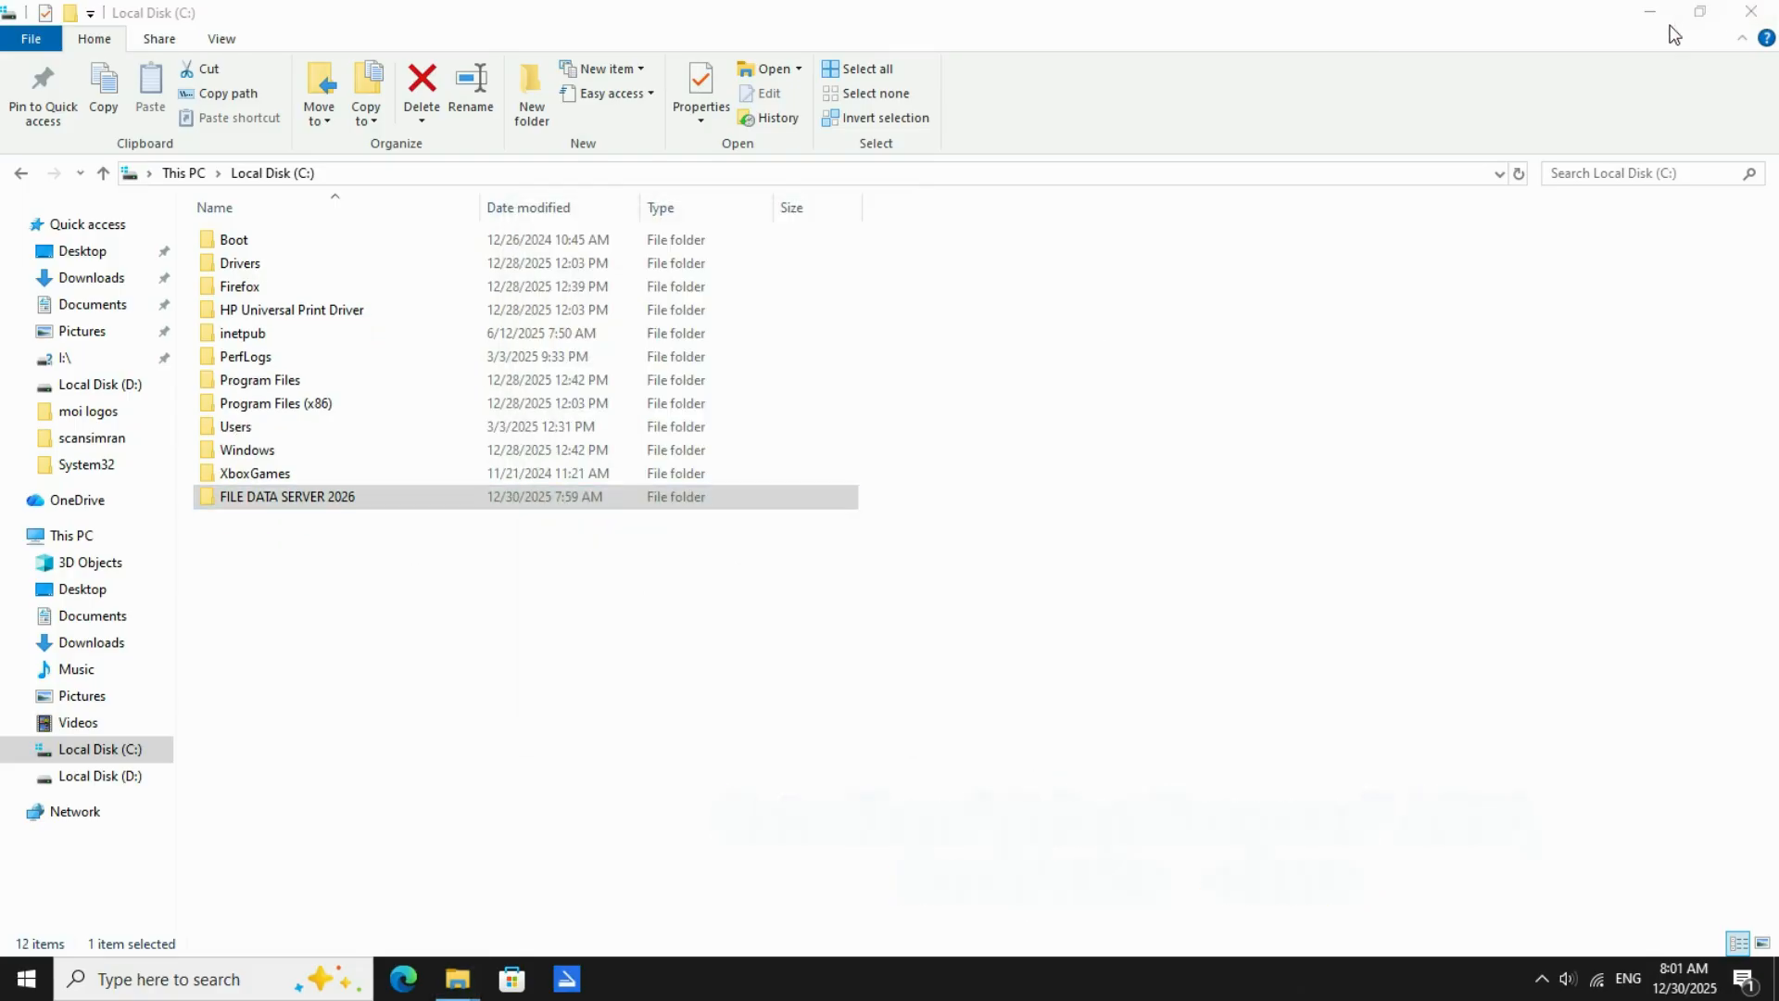
# - Return to a refreshed desktop and open the properties of This PC to look up the device name
pyautogui.click(1750, 11)
pyautogui.click(783, 467)
pyautogui.rightClick(723, 422)
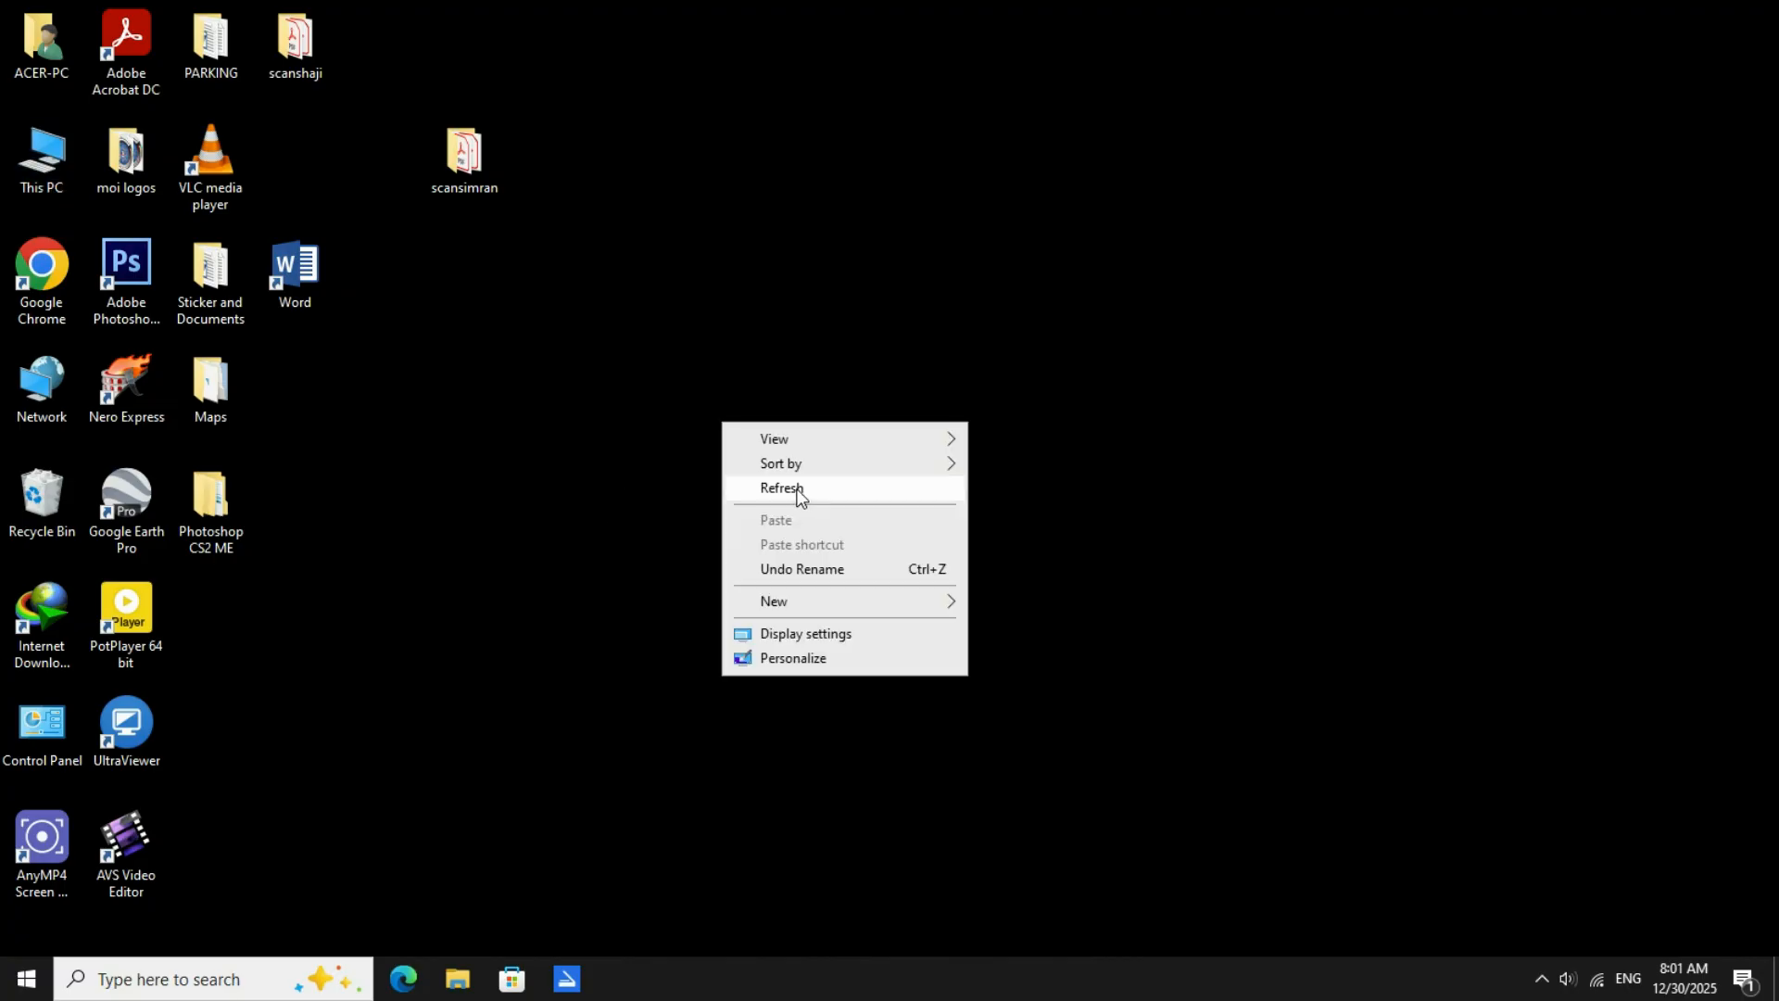
pyautogui.click(797, 487)
pyautogui.rightClick(35, 155)
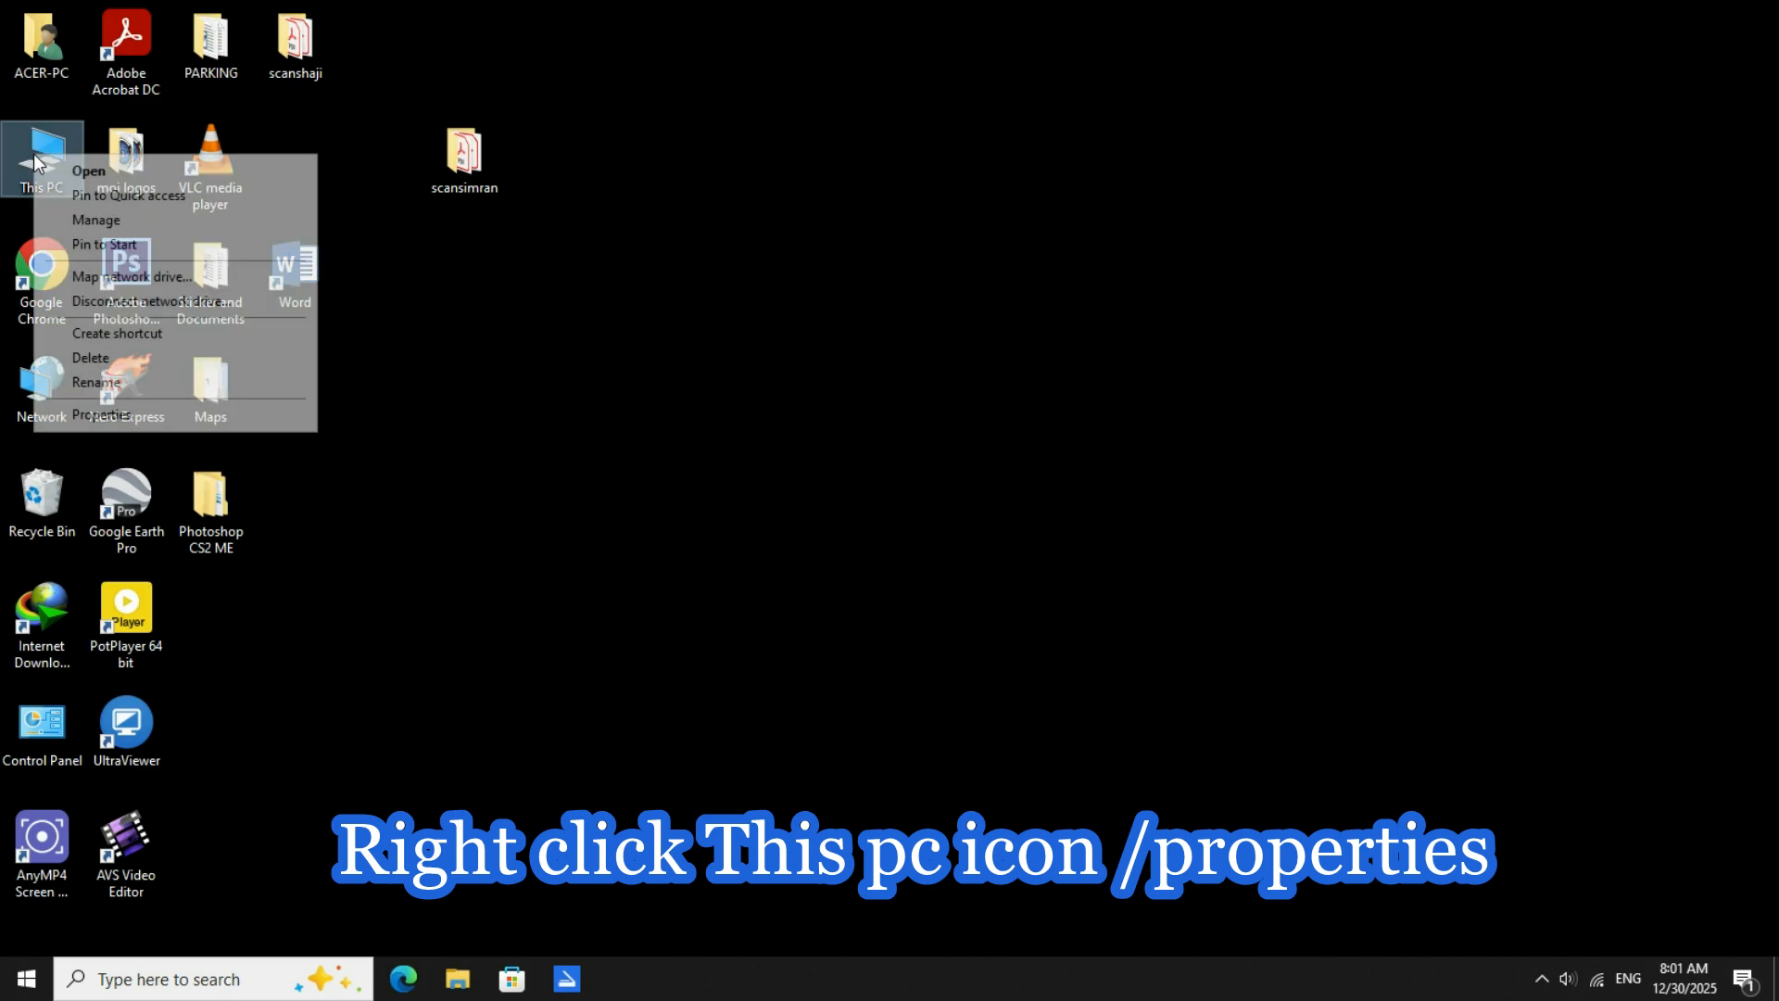
pyautogui.click(104, 414)
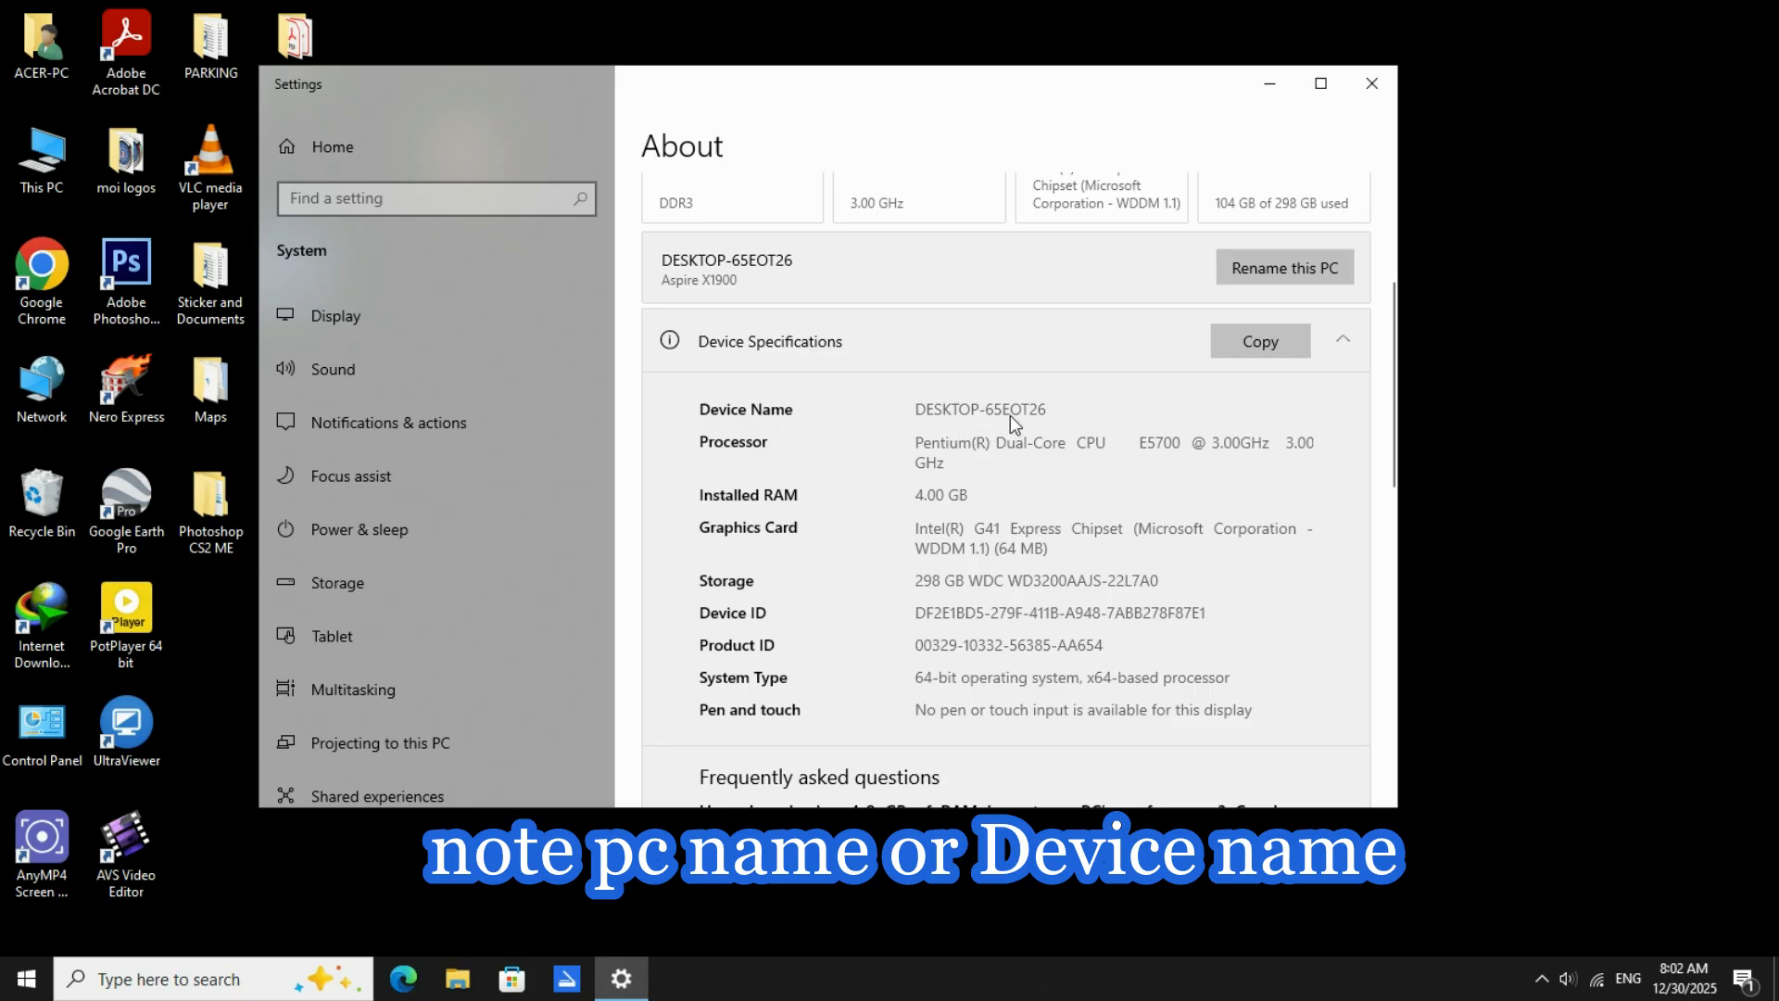
# - Open Network in a non-maximized window and move the Settings window aside so the network computers and the device name show together
pyautogui.click(44, 393)
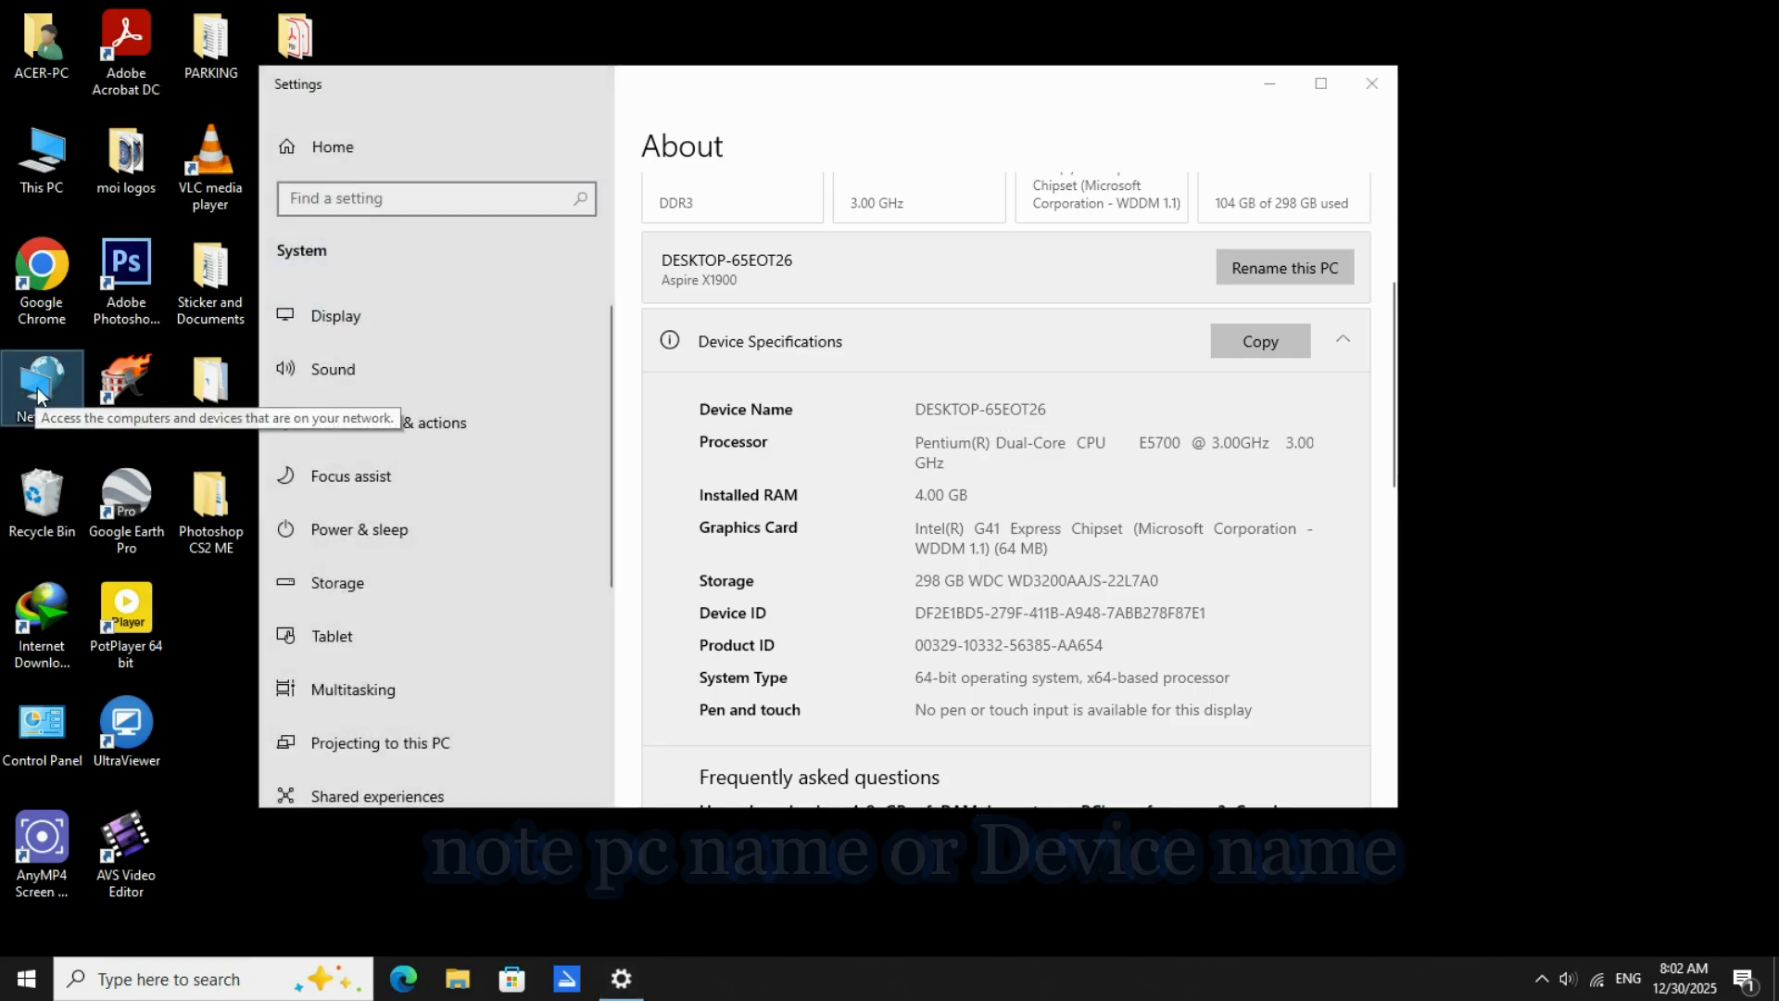
pyautogui.doubleClick(42, 393)
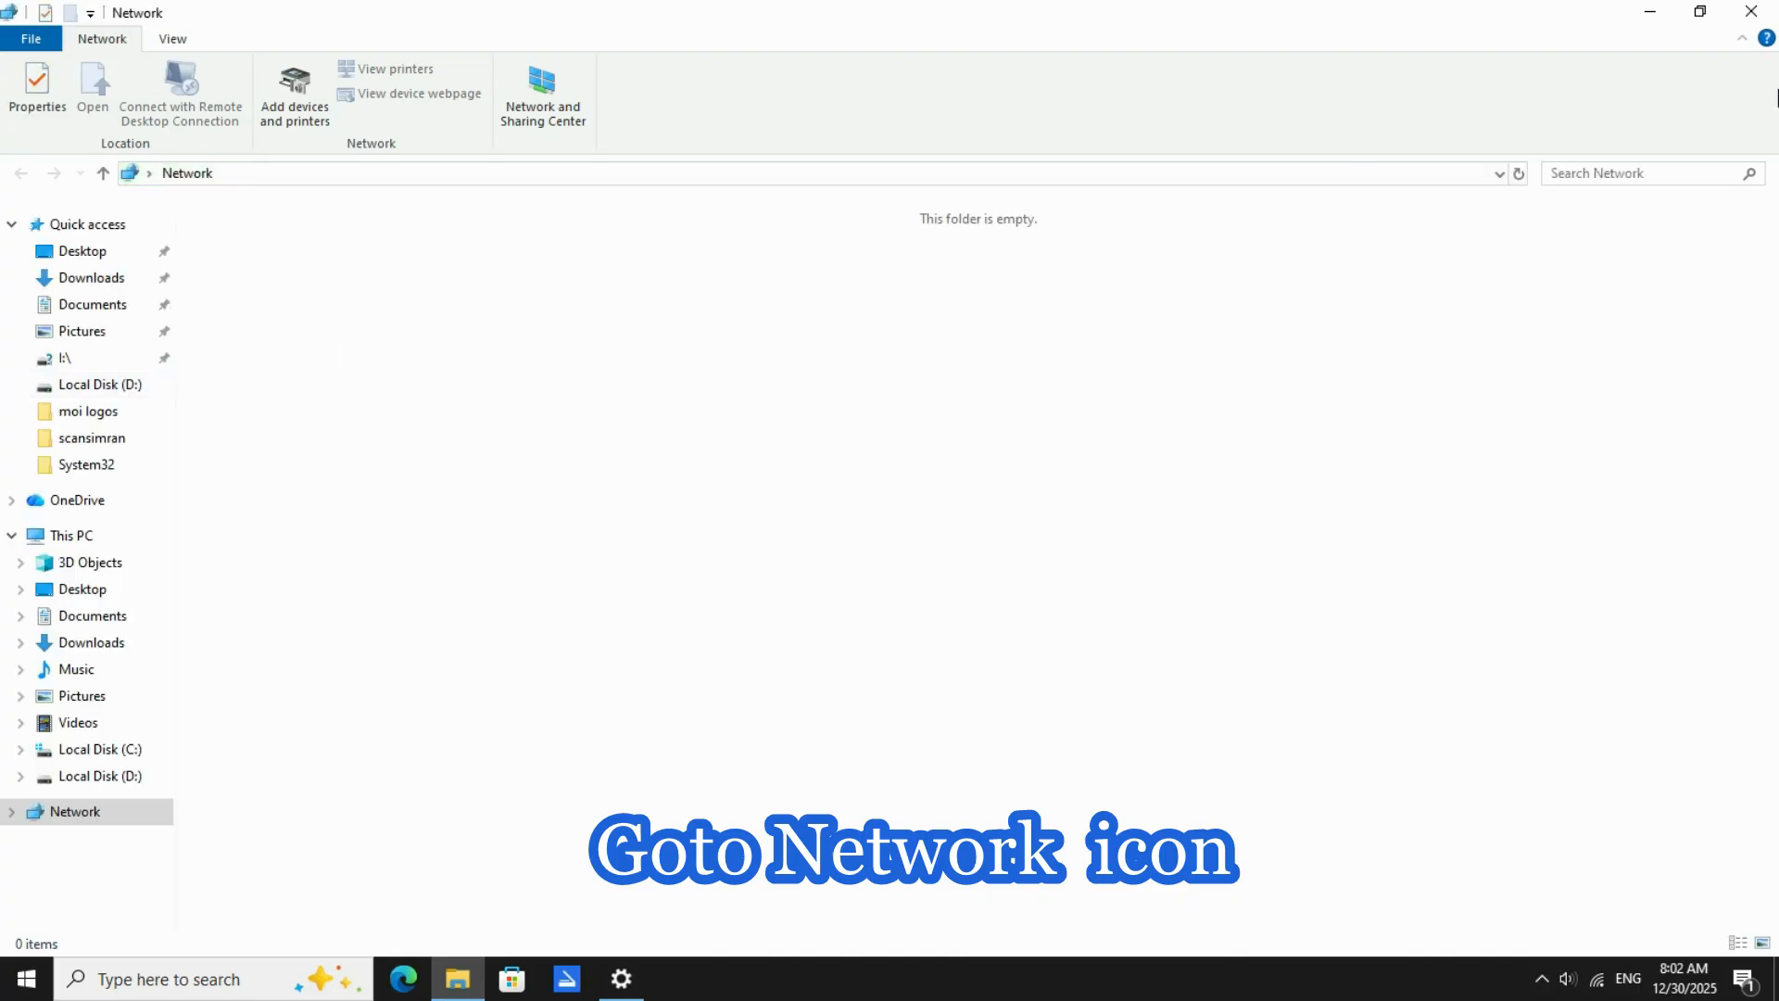
pyautogui.click(1700, 12)
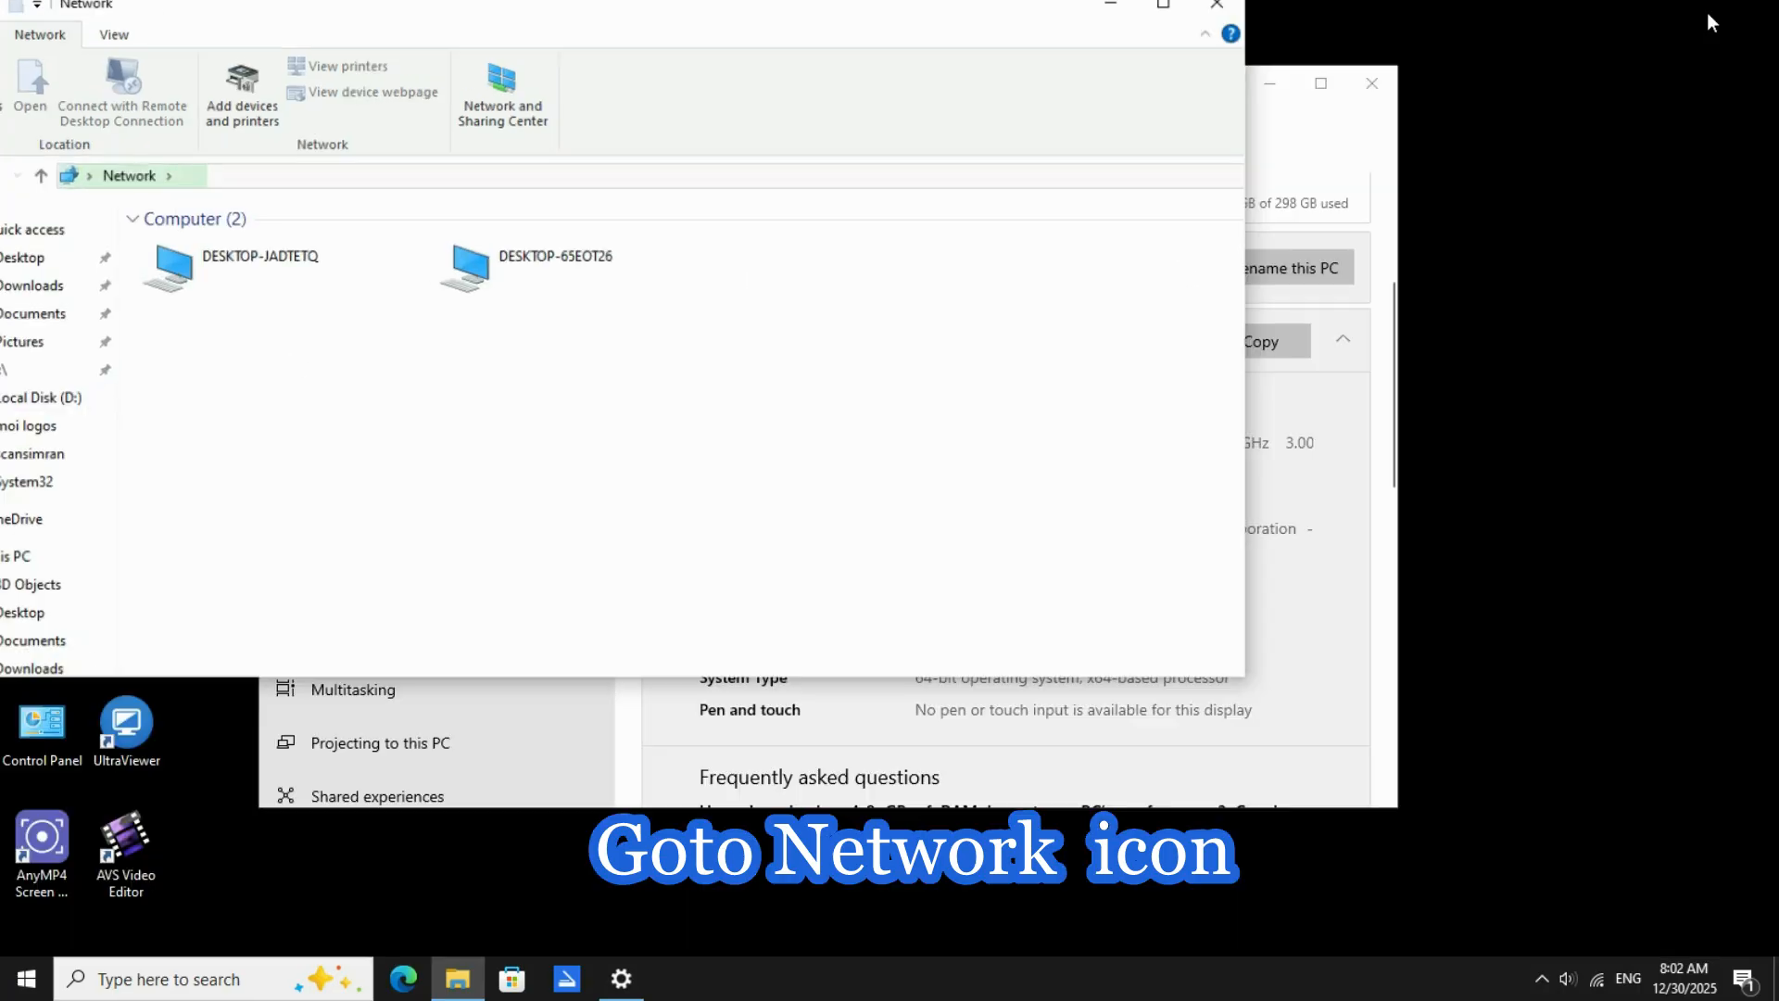
pyautogui.click(1298, 148)
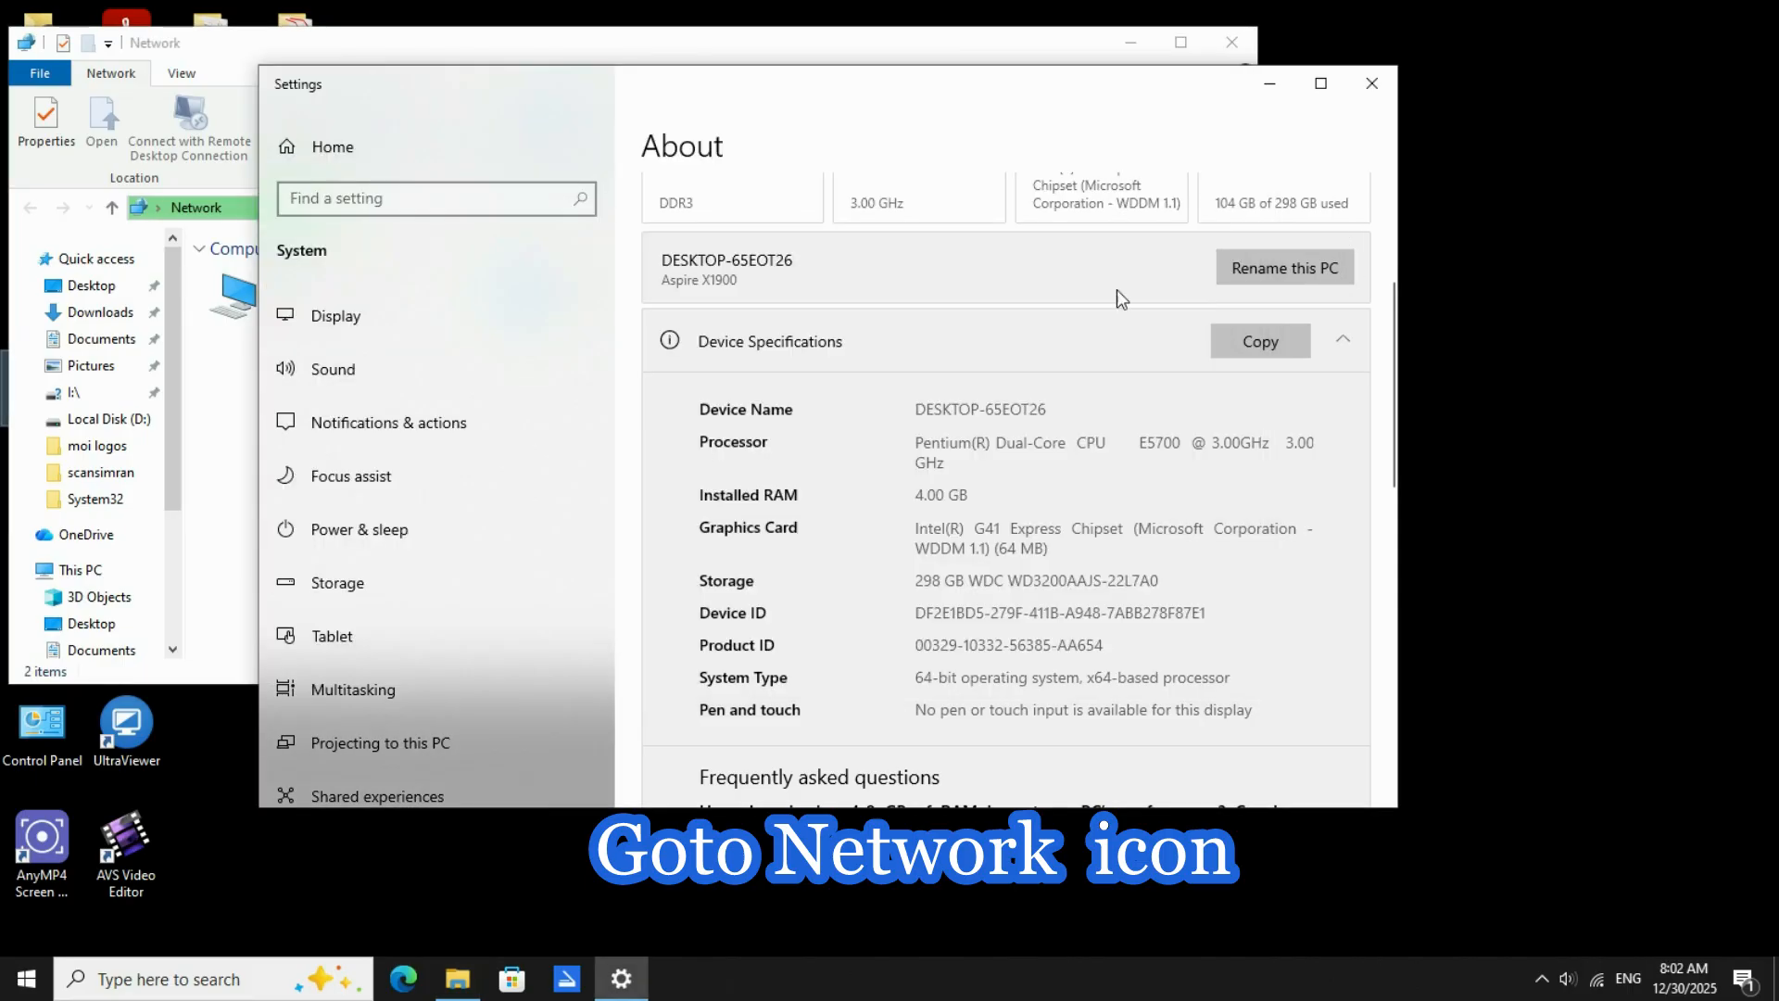
pyautogui.moveTo(945, 92); pyautogui.dragTo(1283, 81)
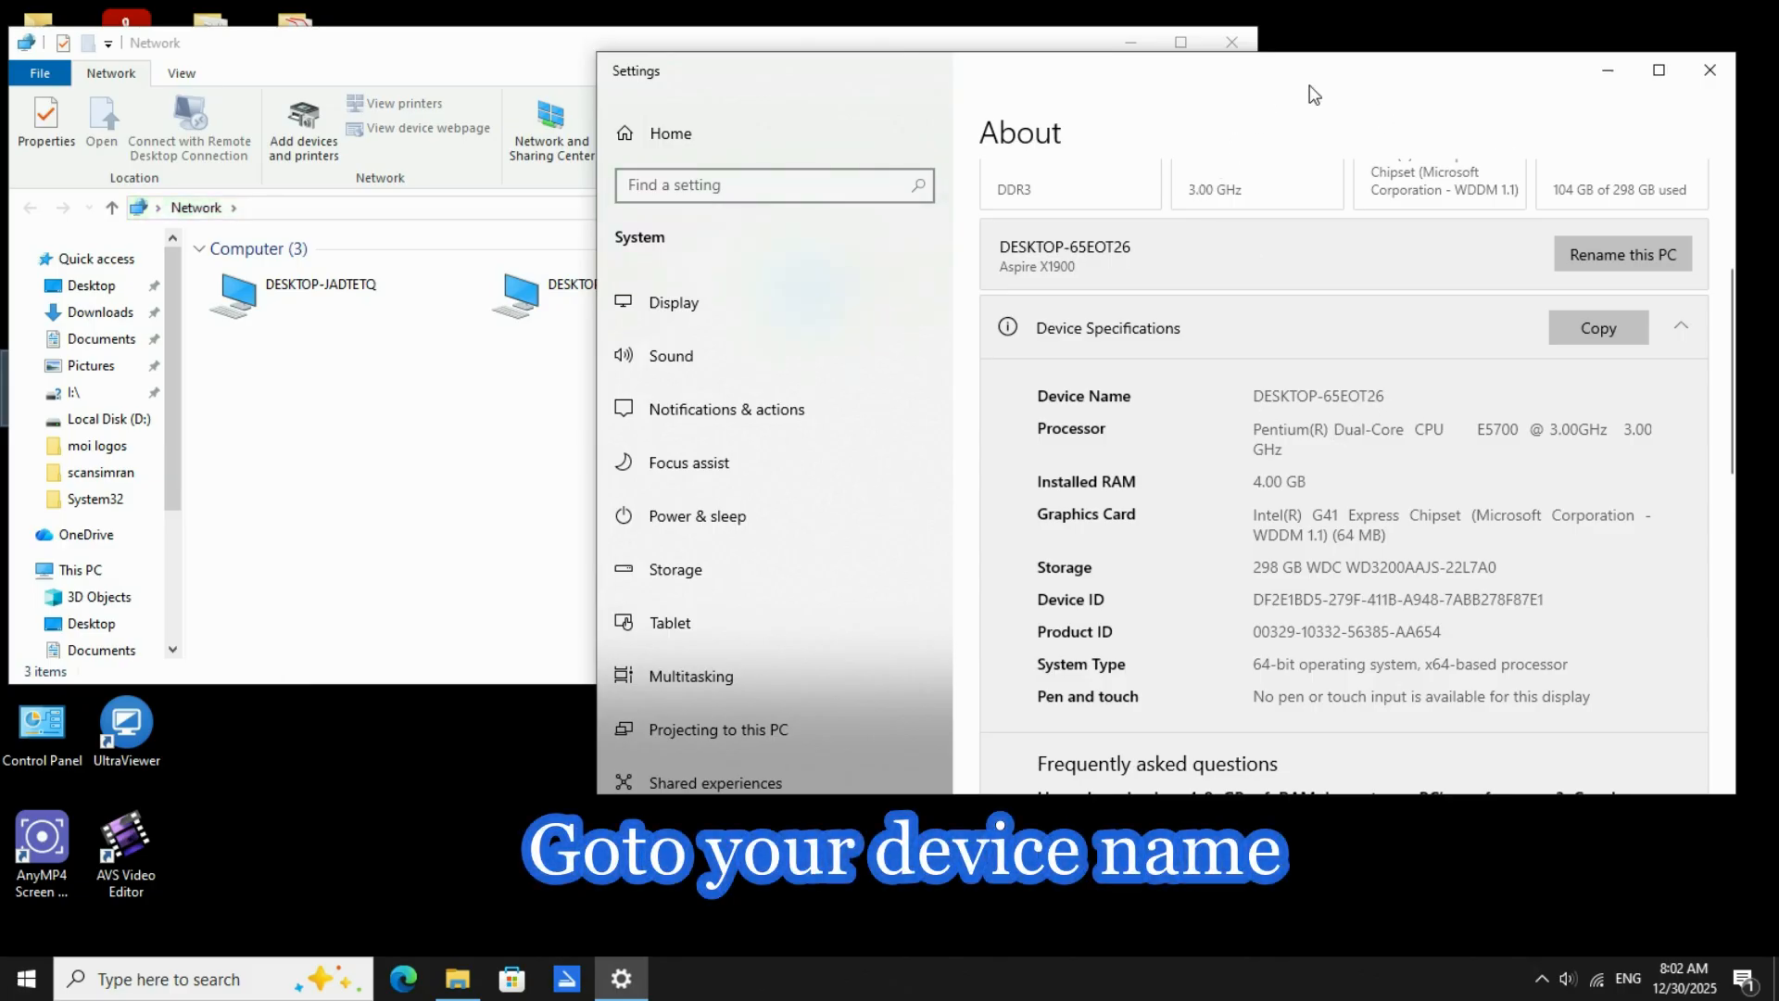
pyautogui.moveTo(1314, 94); pyautogui.dragTo(1429, 117)
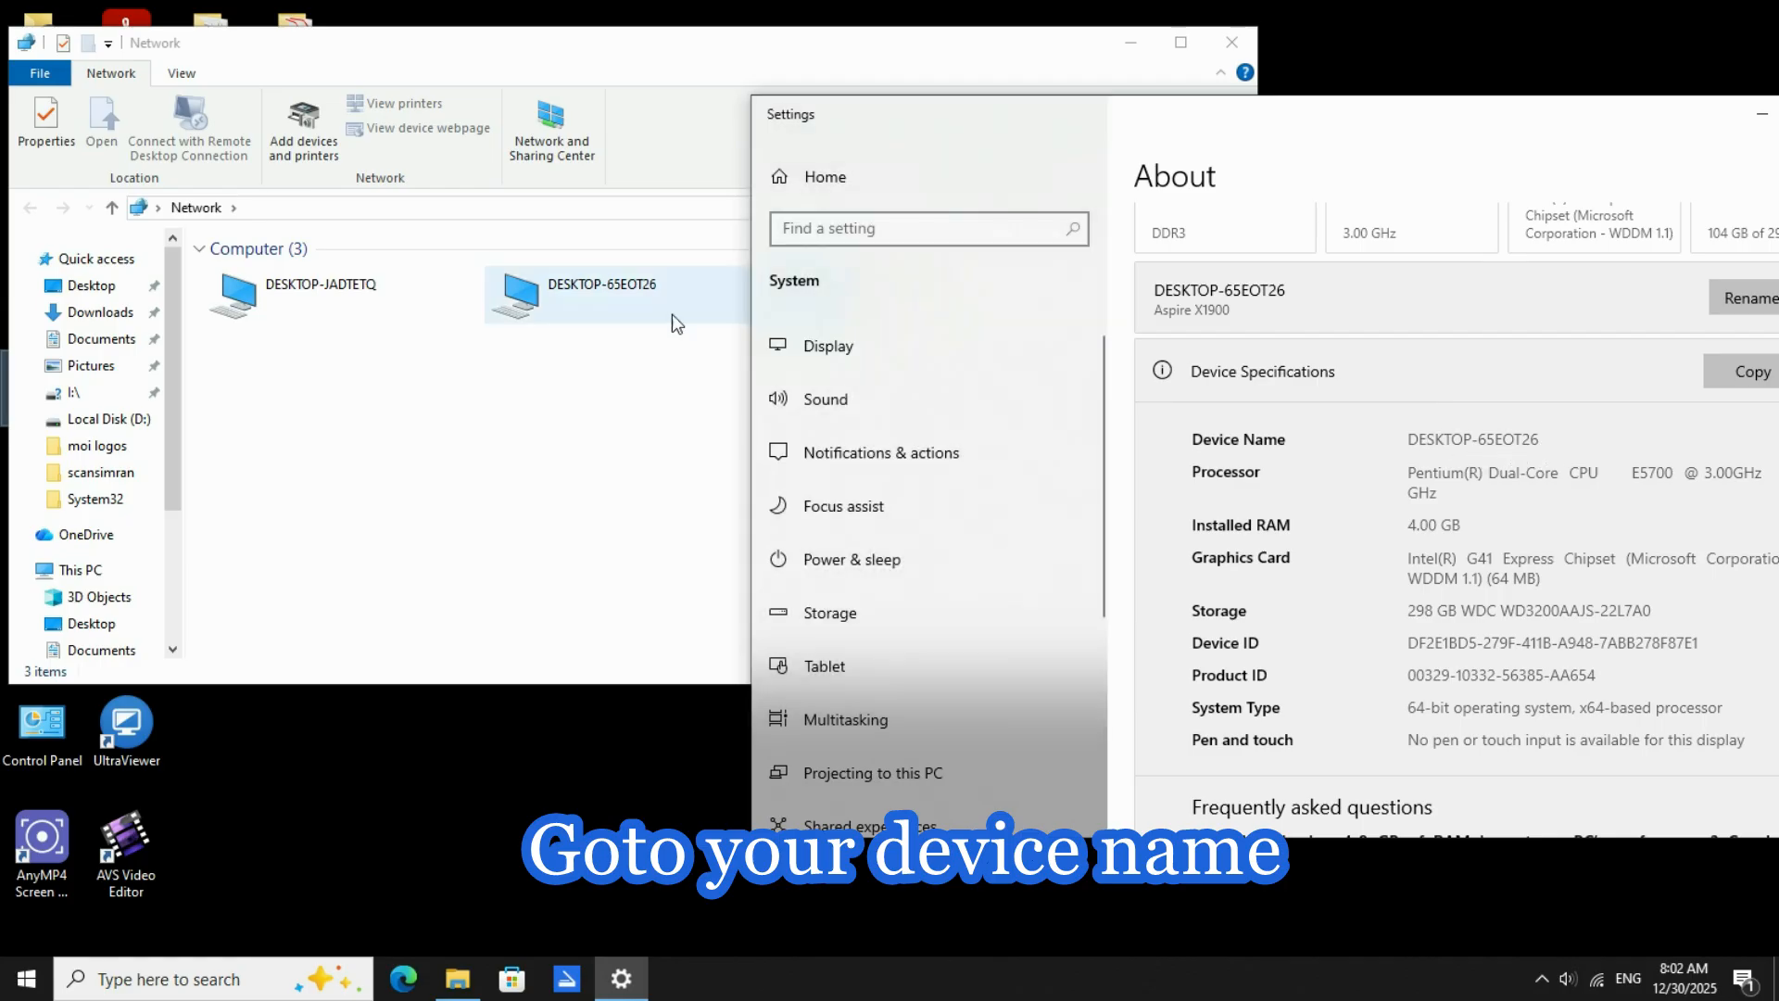
# - Open the shared folder "file data server 2026" on the network computer DESKTOP-65EOT26 and copy its full network path
pyautogui.doubleClick(593, 295)
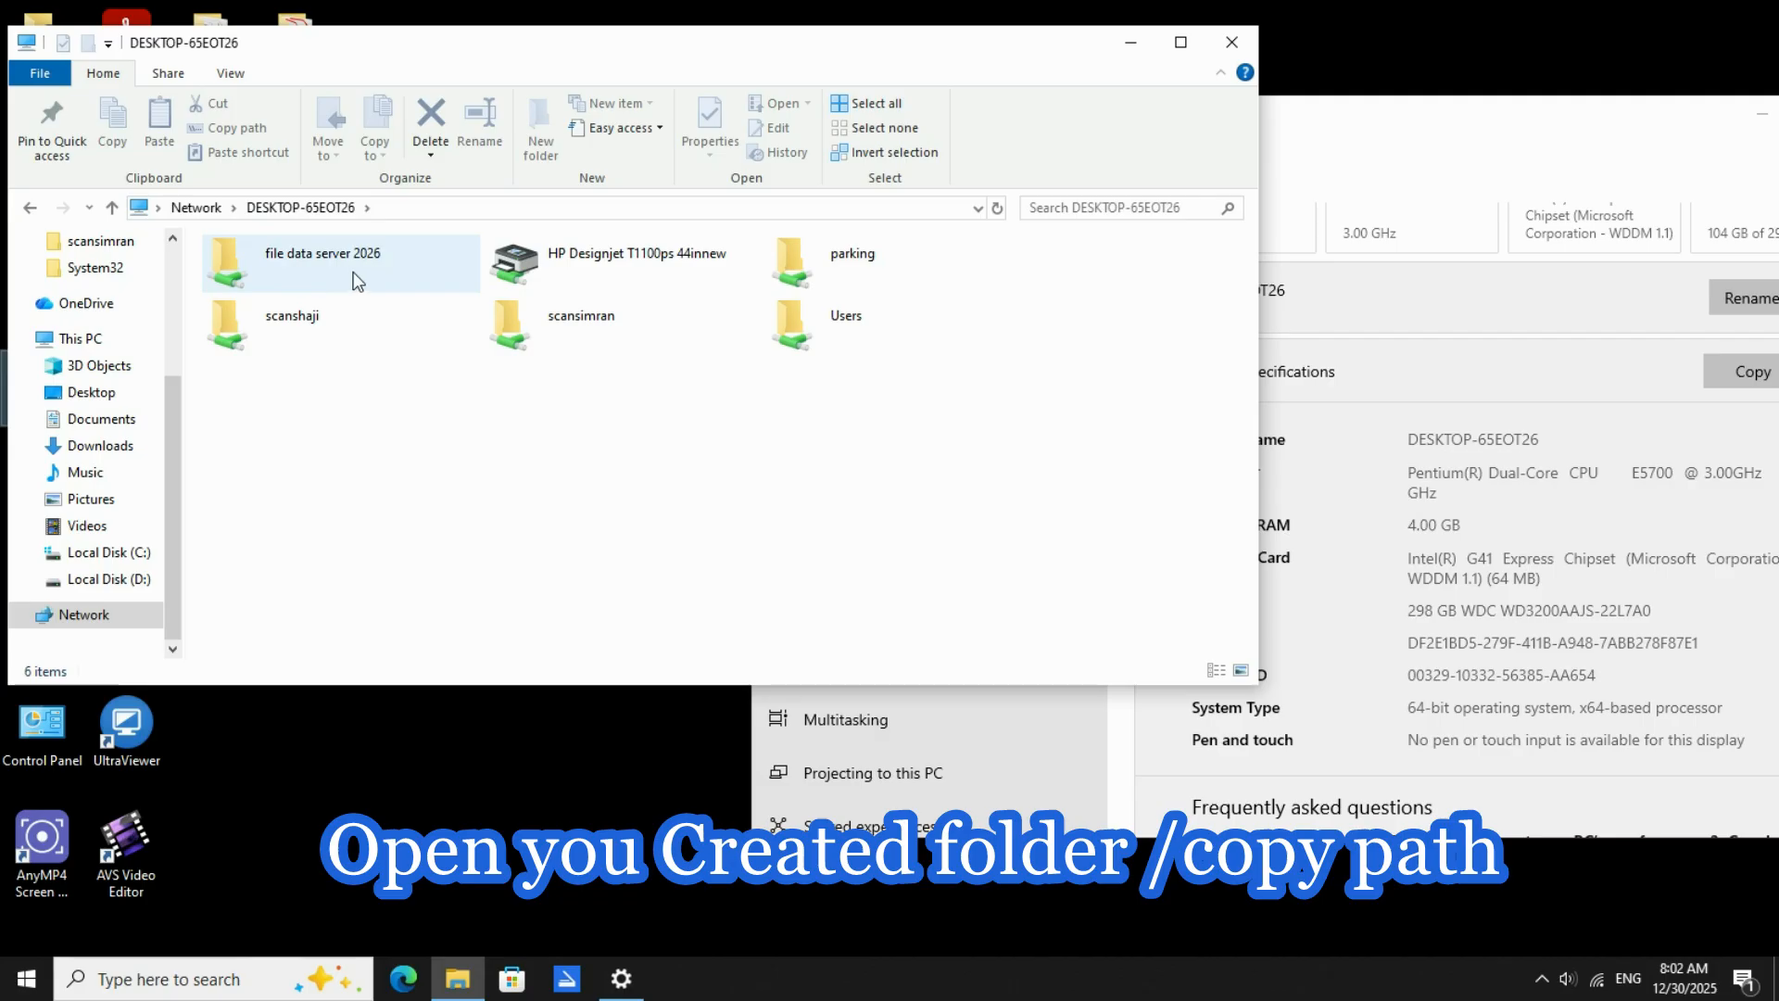
pyautogui.doubleClick(317, 277)
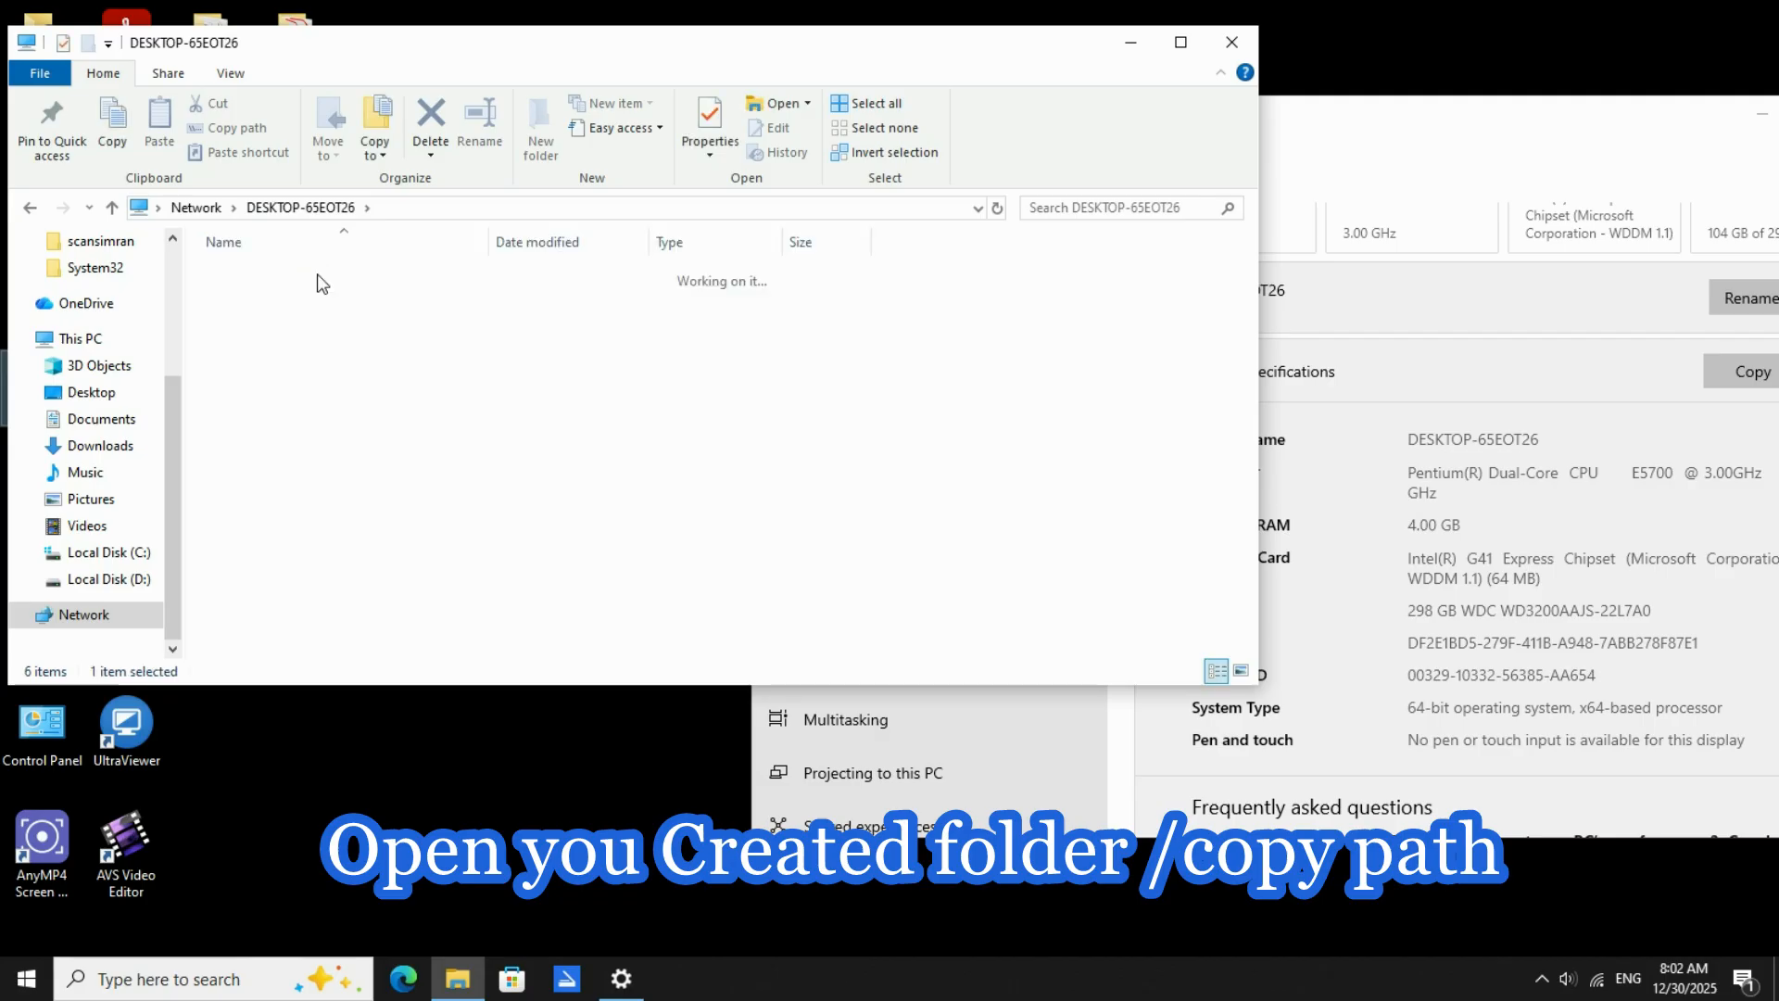
pyautogui.click(534, 209)
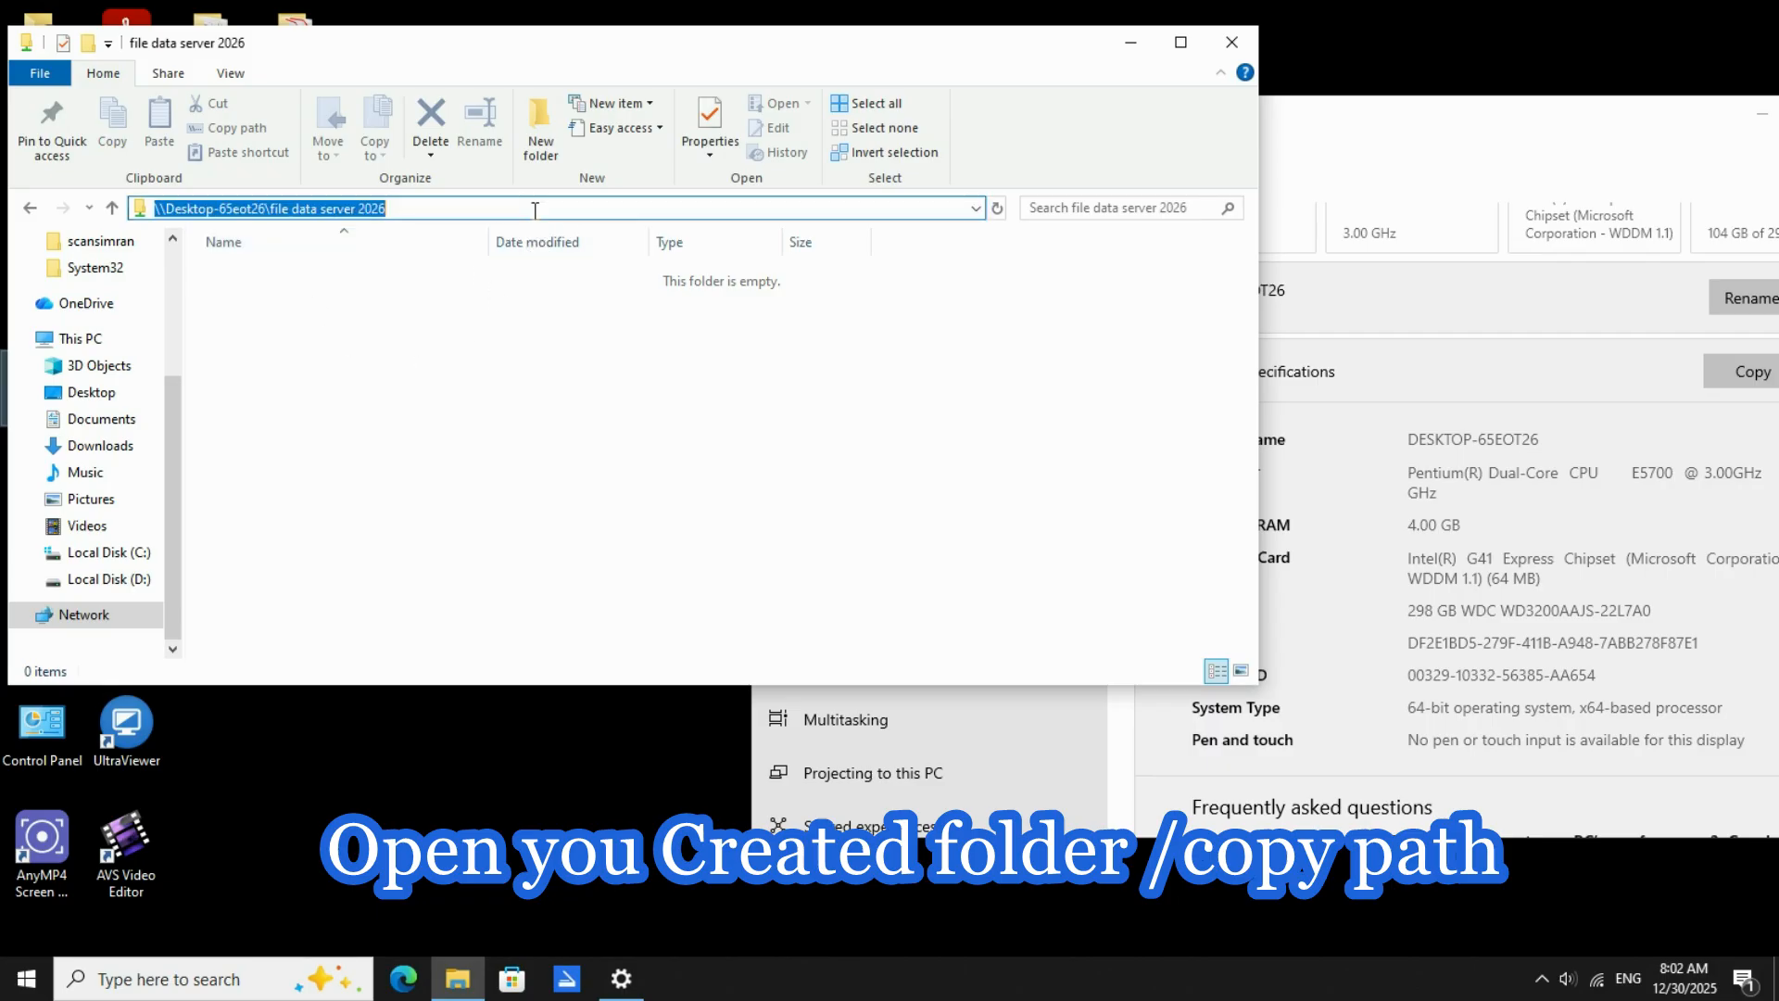
pyautogui.moveTo(442, 212); pyautogui.dragTo(129, 199)
pyautogui.rightClick(231, 209)
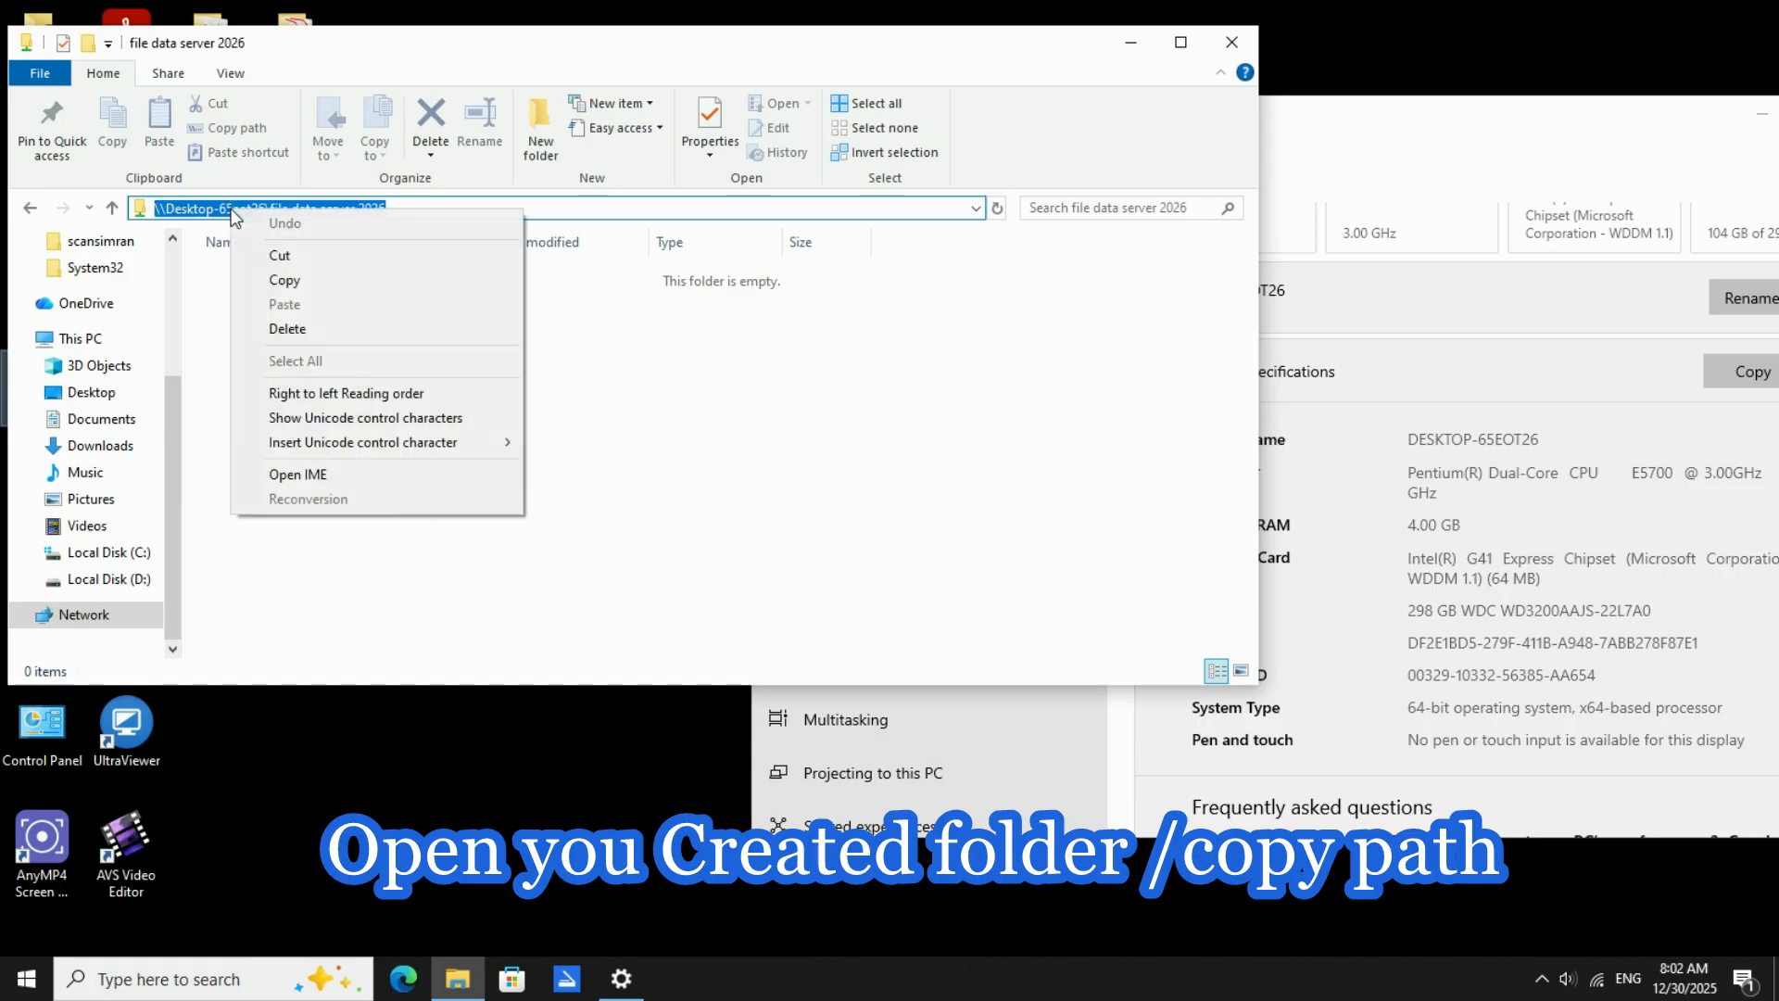
pyautogui.click(284, 280)
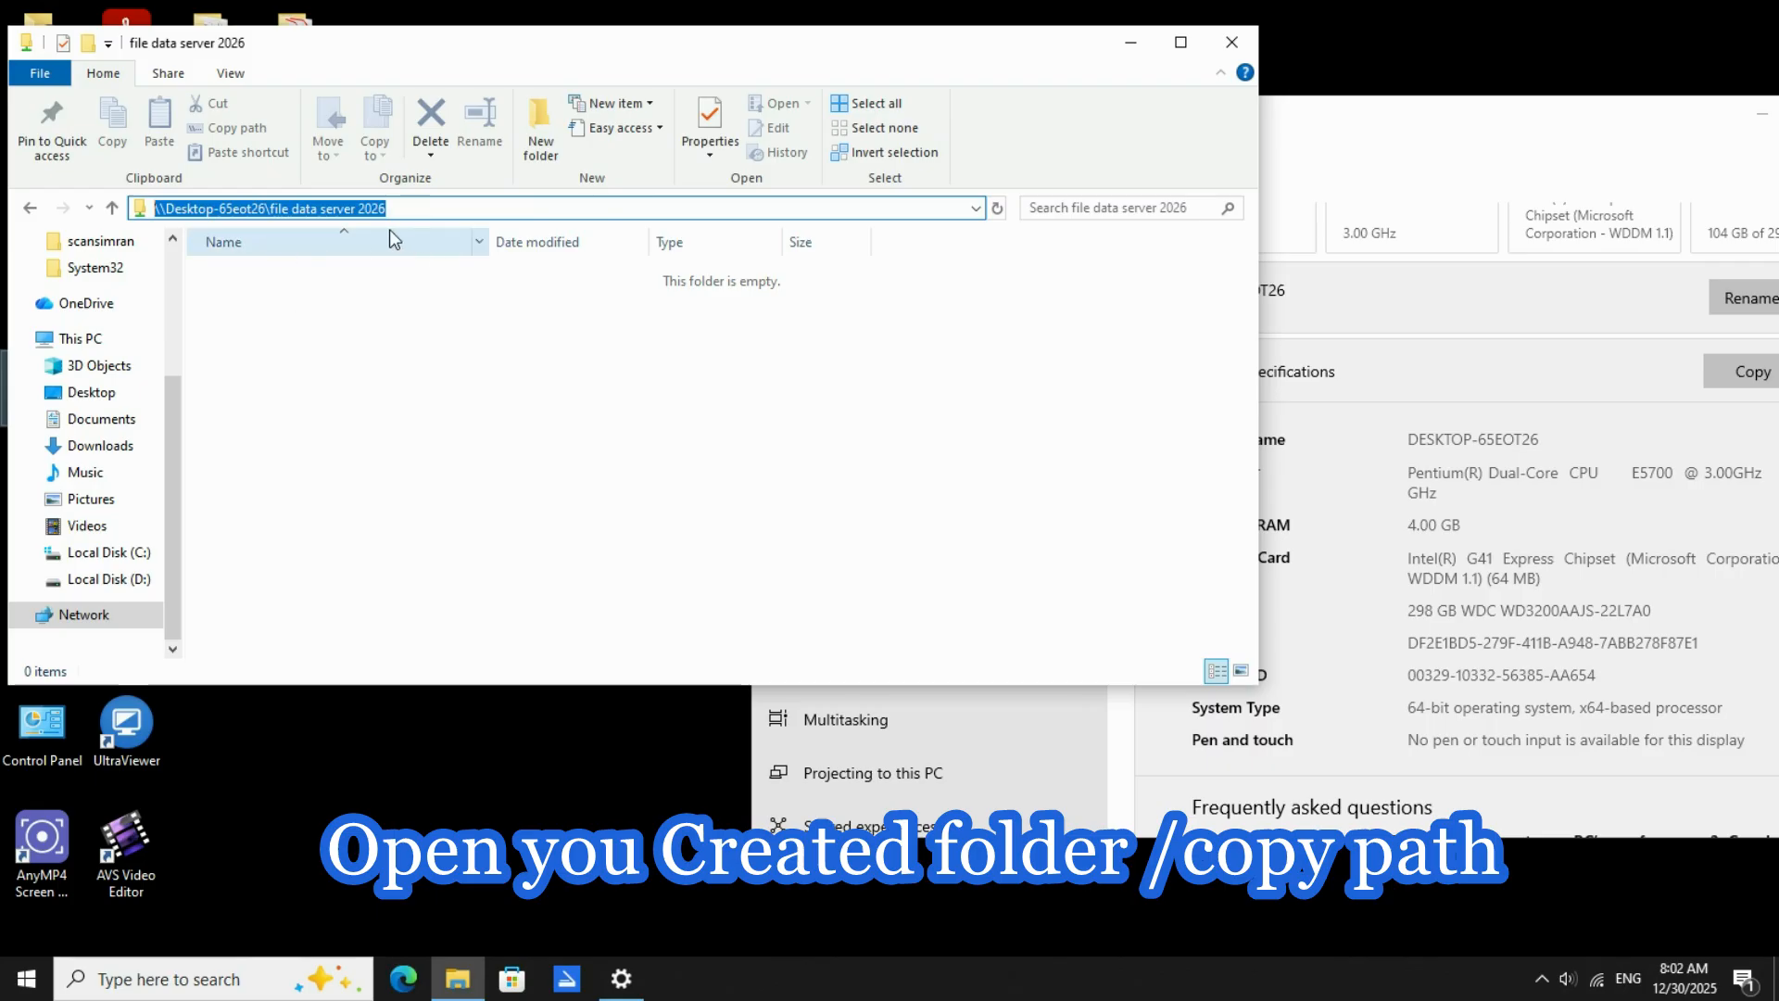
# - Close the shared folder and Settings windows, and open This PC in a maximized window
pyautogui.click(1232, 43)
pyautogui.moveTo(1441, 123); pyautogui.dragTo(1067, 120)
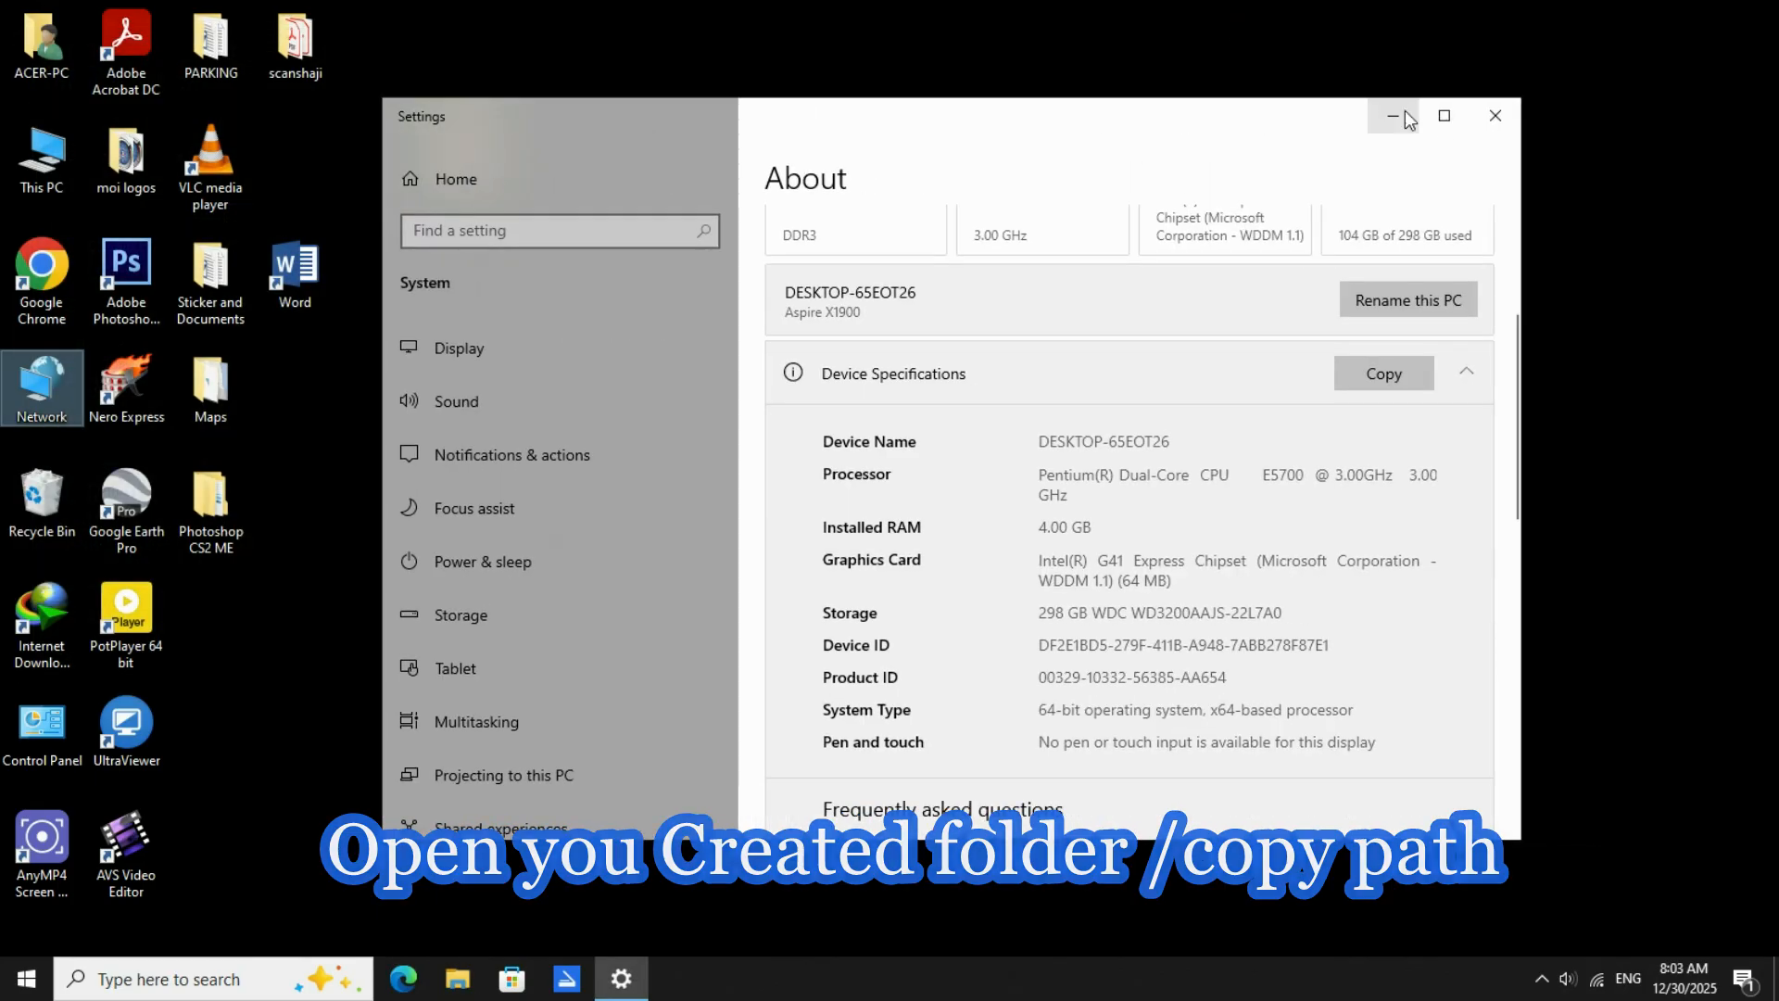
pyautogui.click(1495, 115)
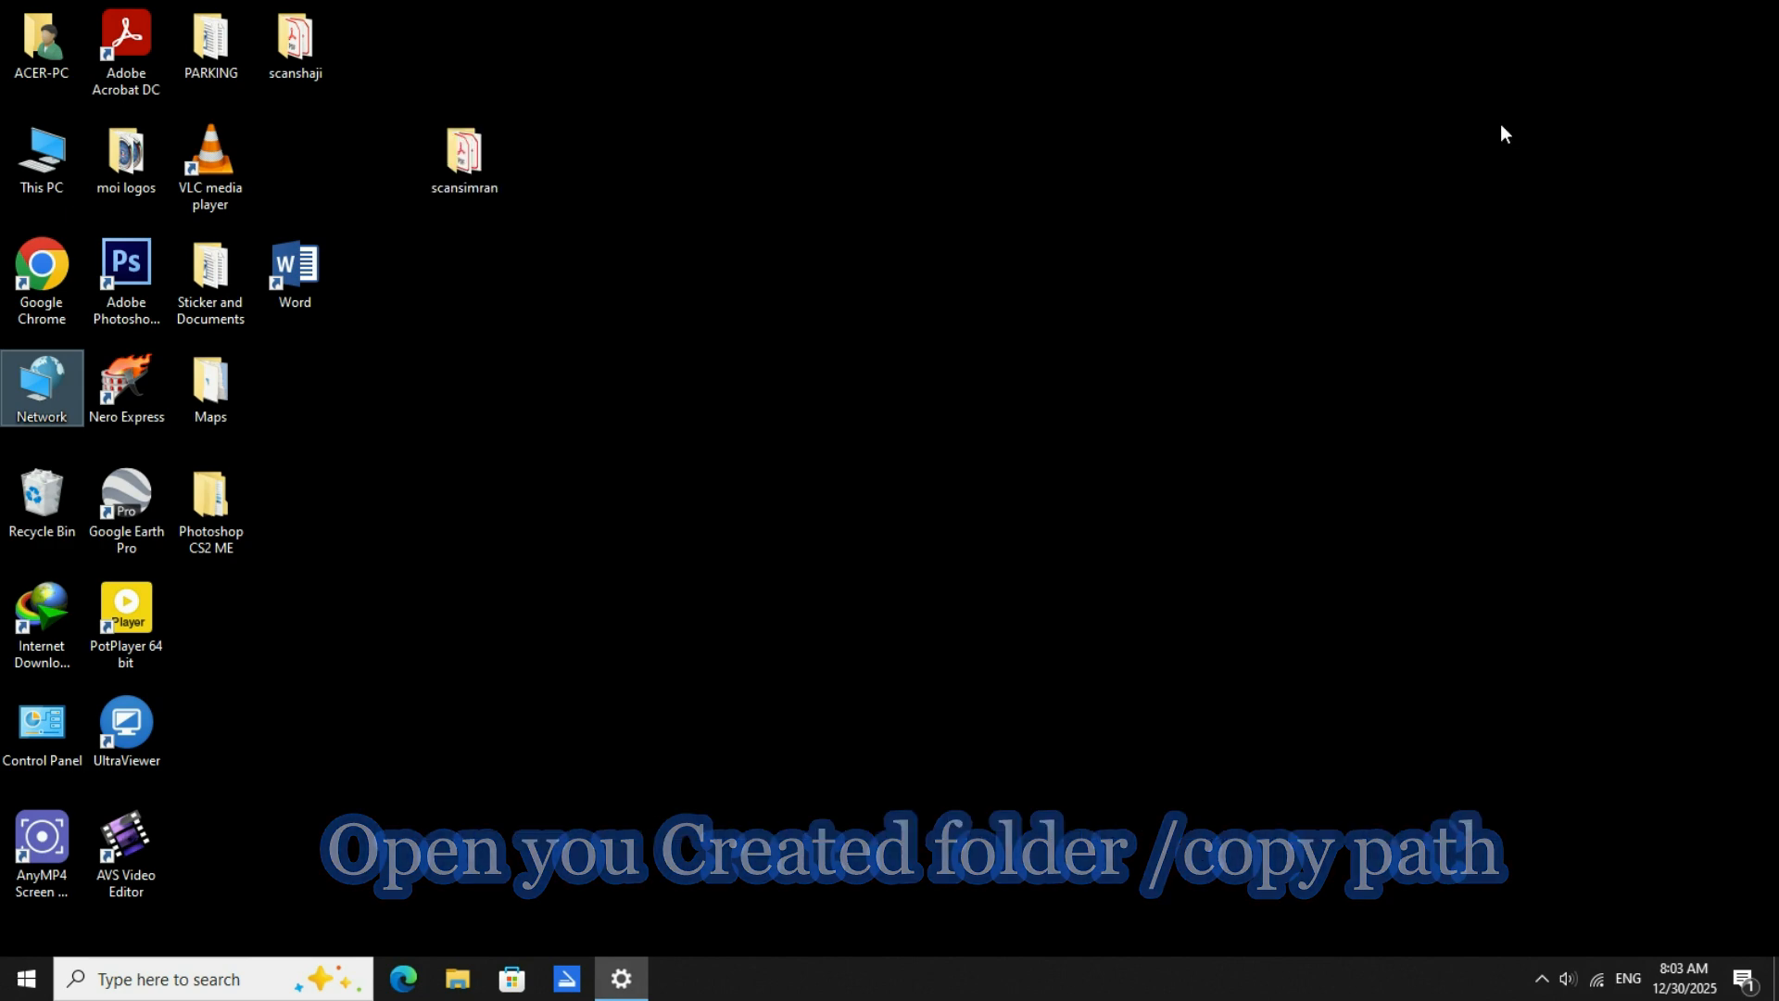
pyautogui.click(53, 163)
pyautogui.doubleClick(51, 165)
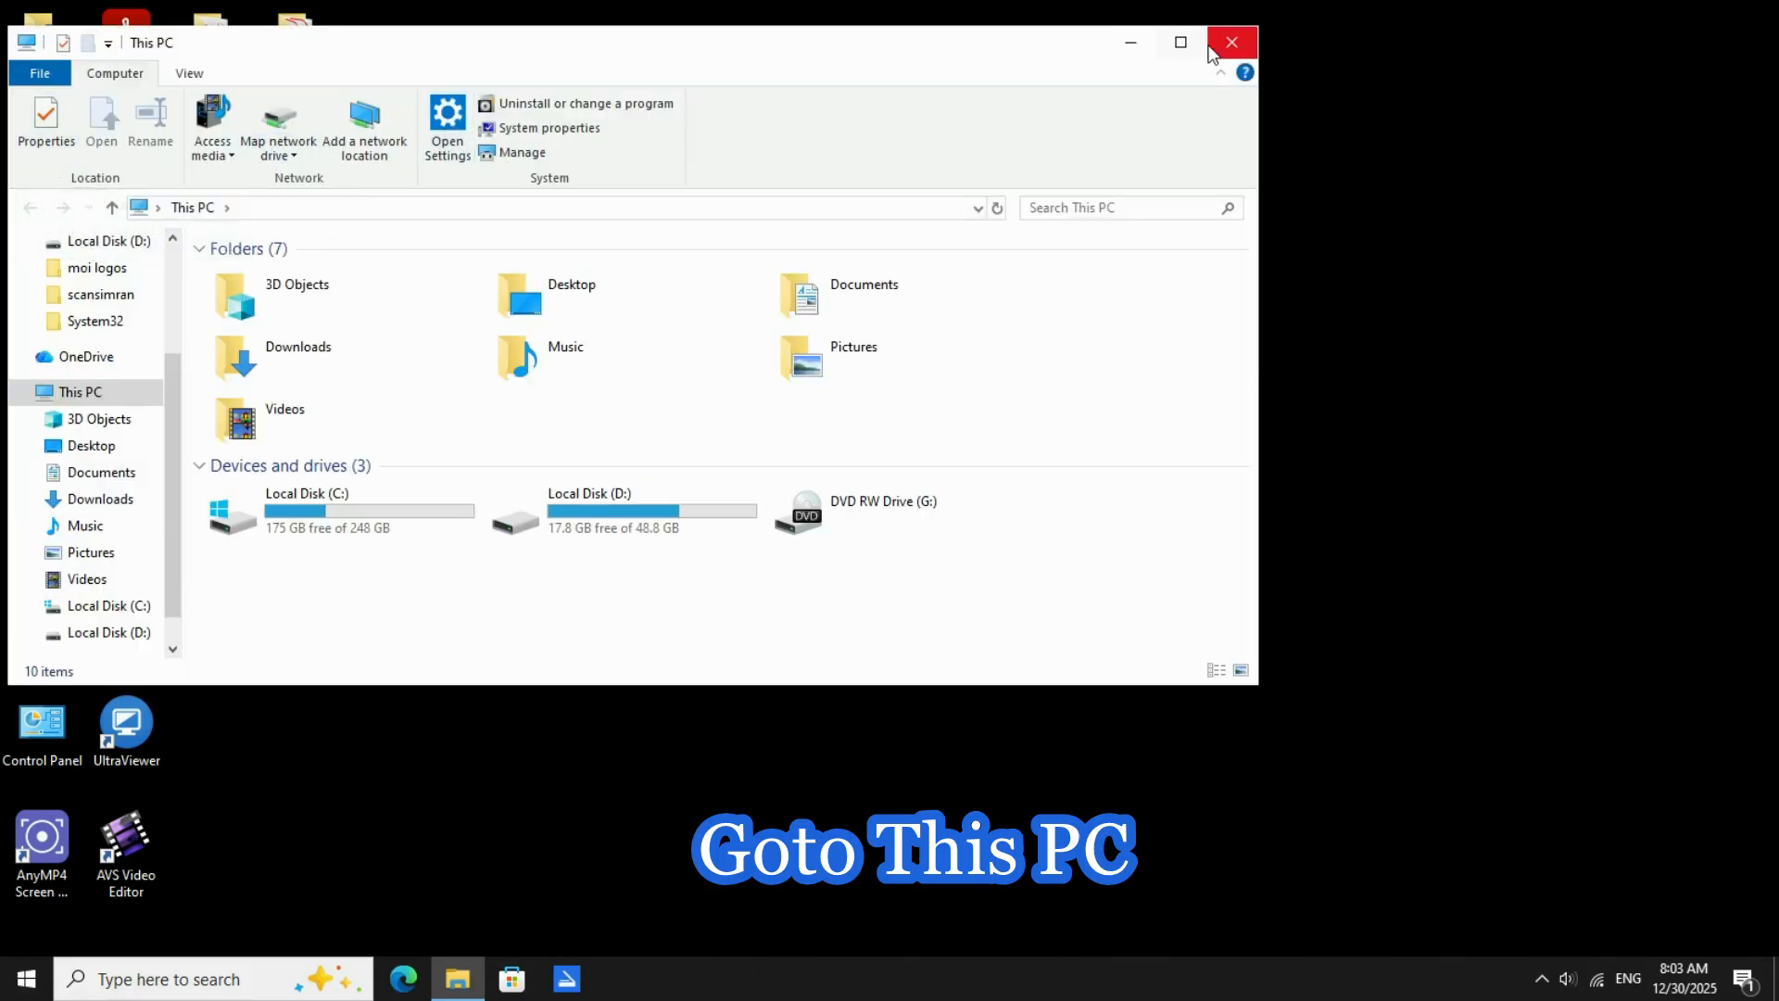
pyautogui.click(1178, 43)
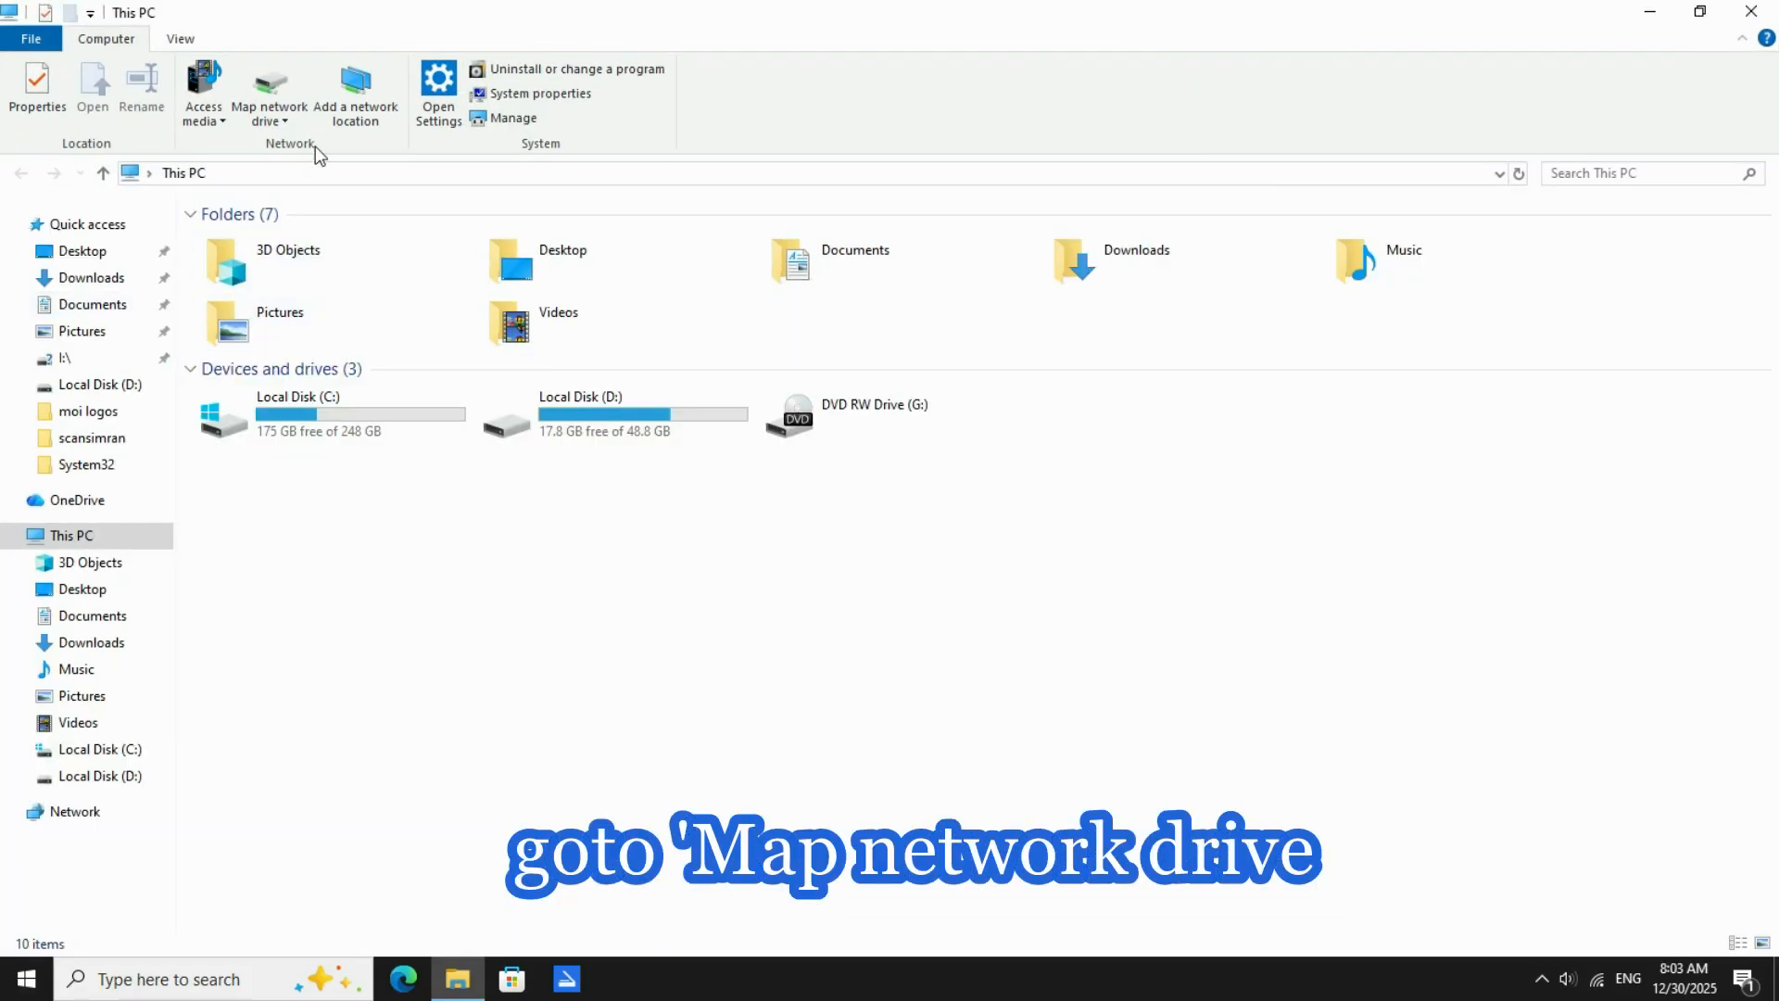
# - Map the copied path \\Desktop-65eot26\file data server 2026 as network drive Z: with reconnection at sign-in
pyautogui.click(278, 113)
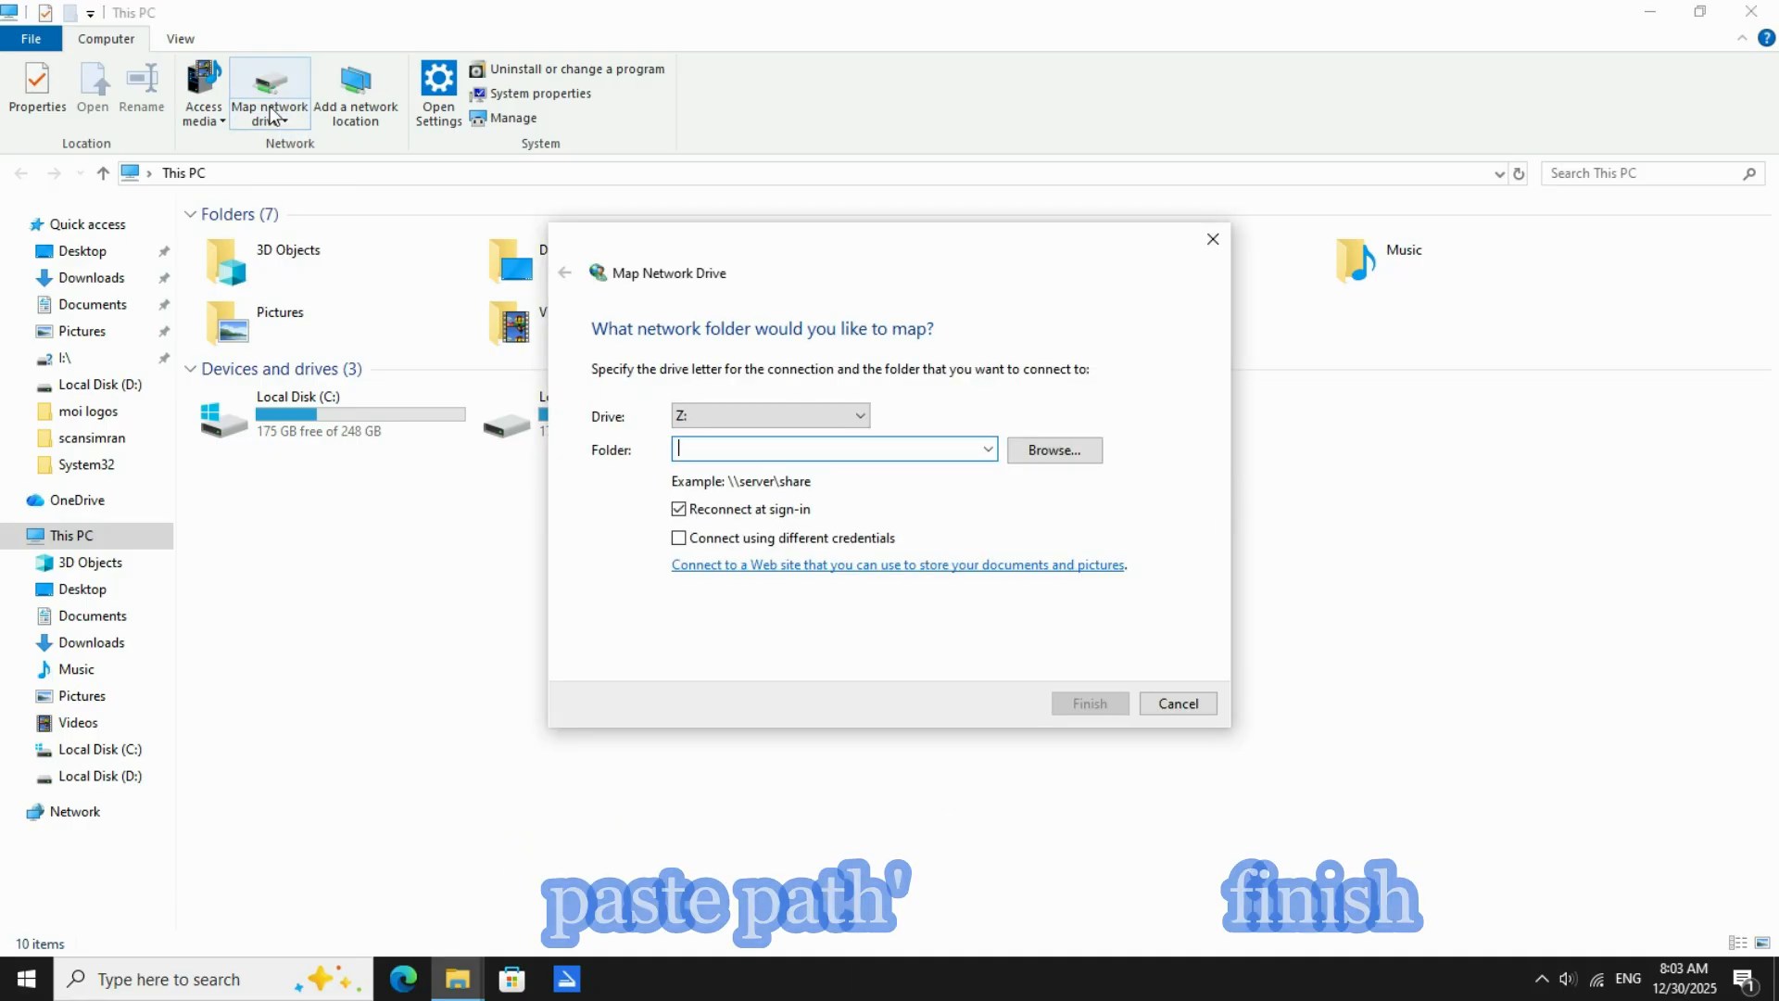
pyautogui.rightClick(718, 451)
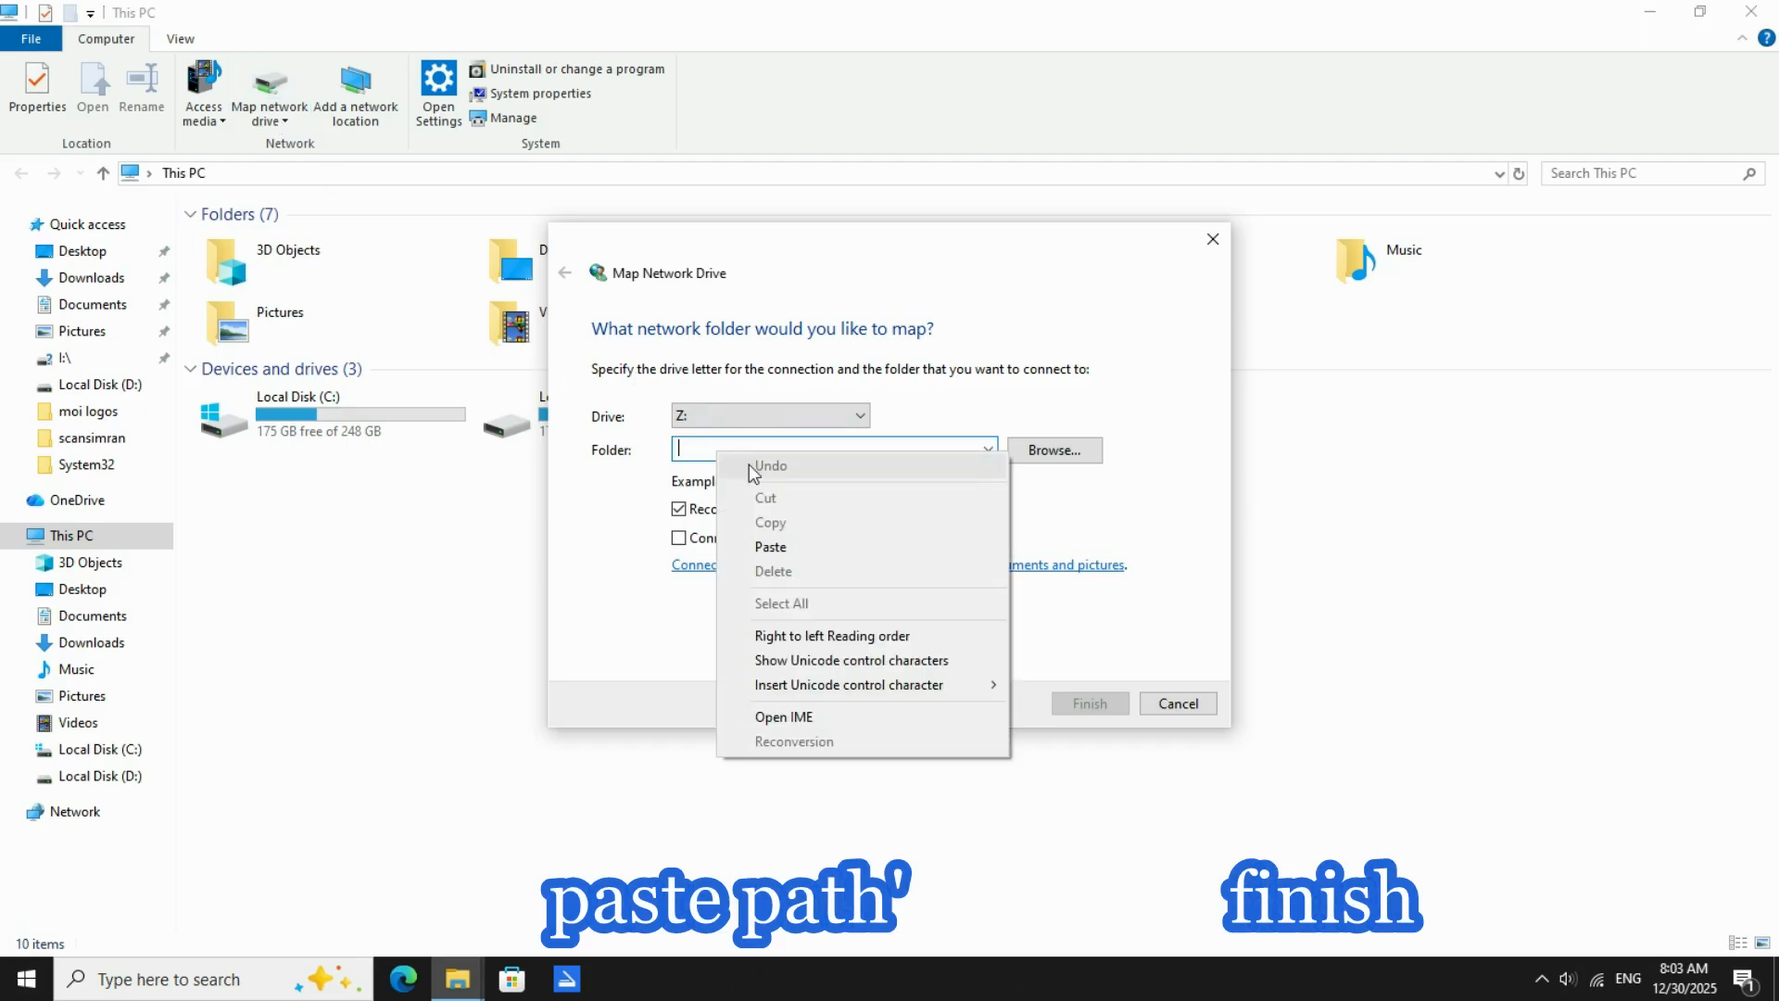
pyautogui.click(770, 547)
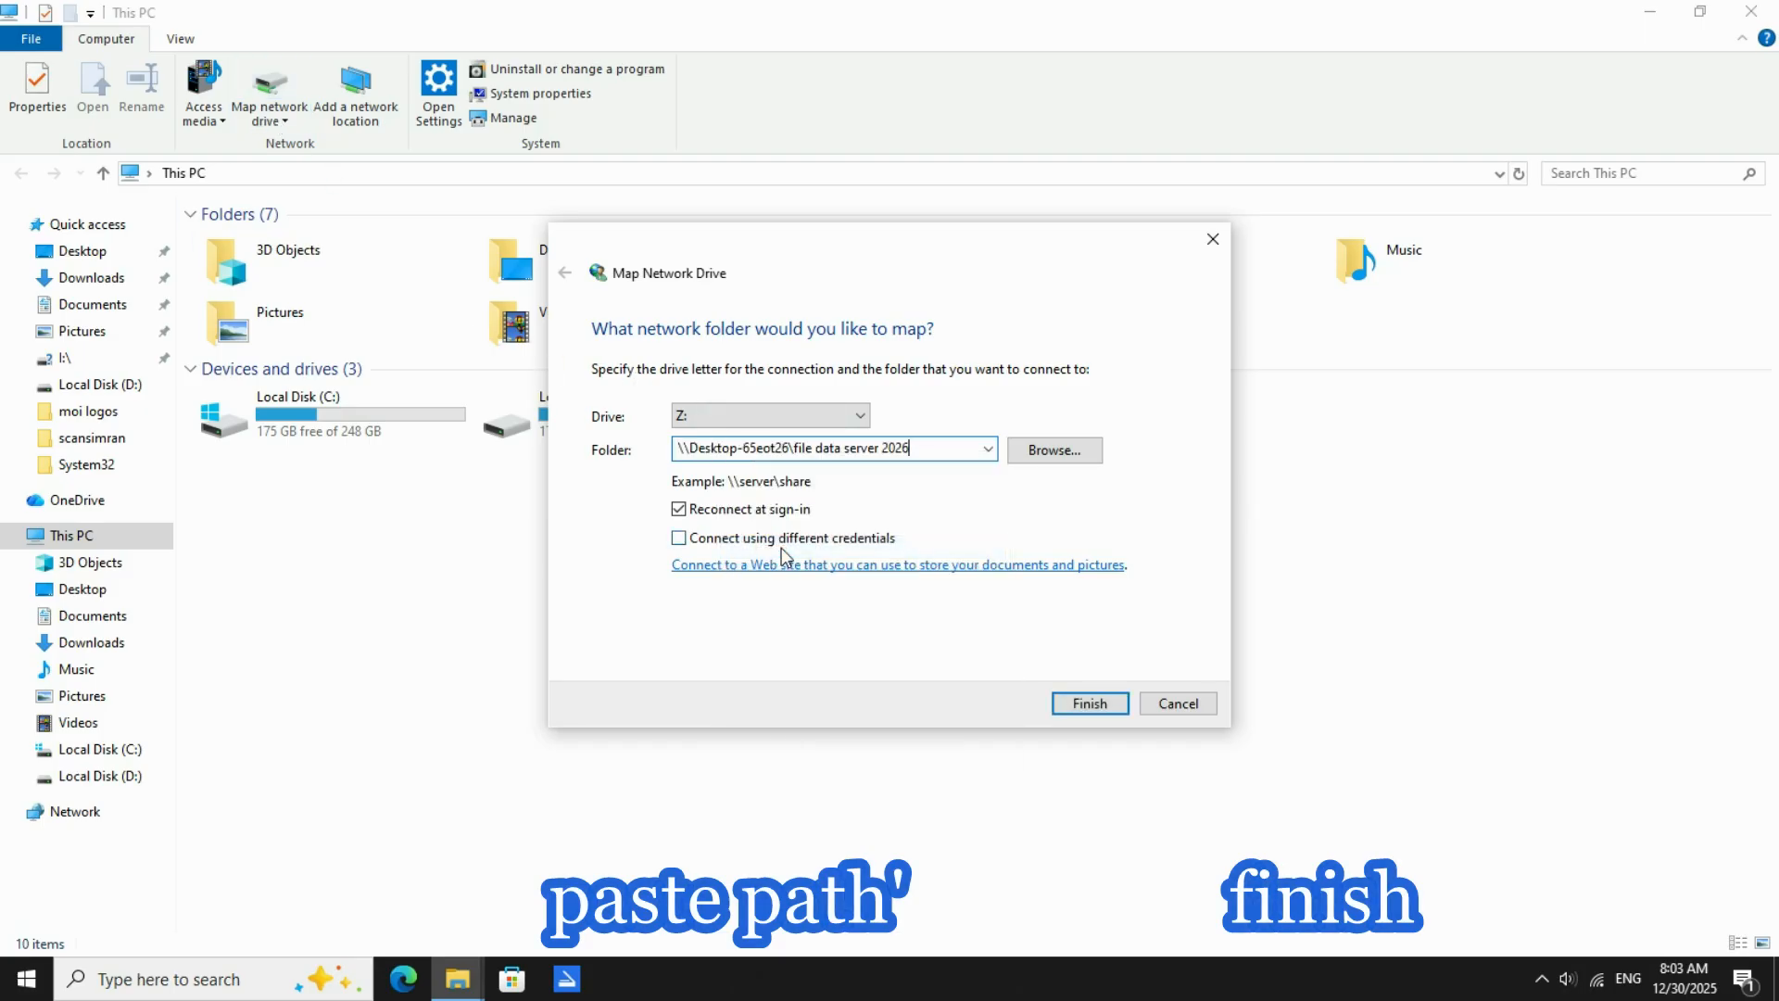
pyautogui.click(1089, 704)
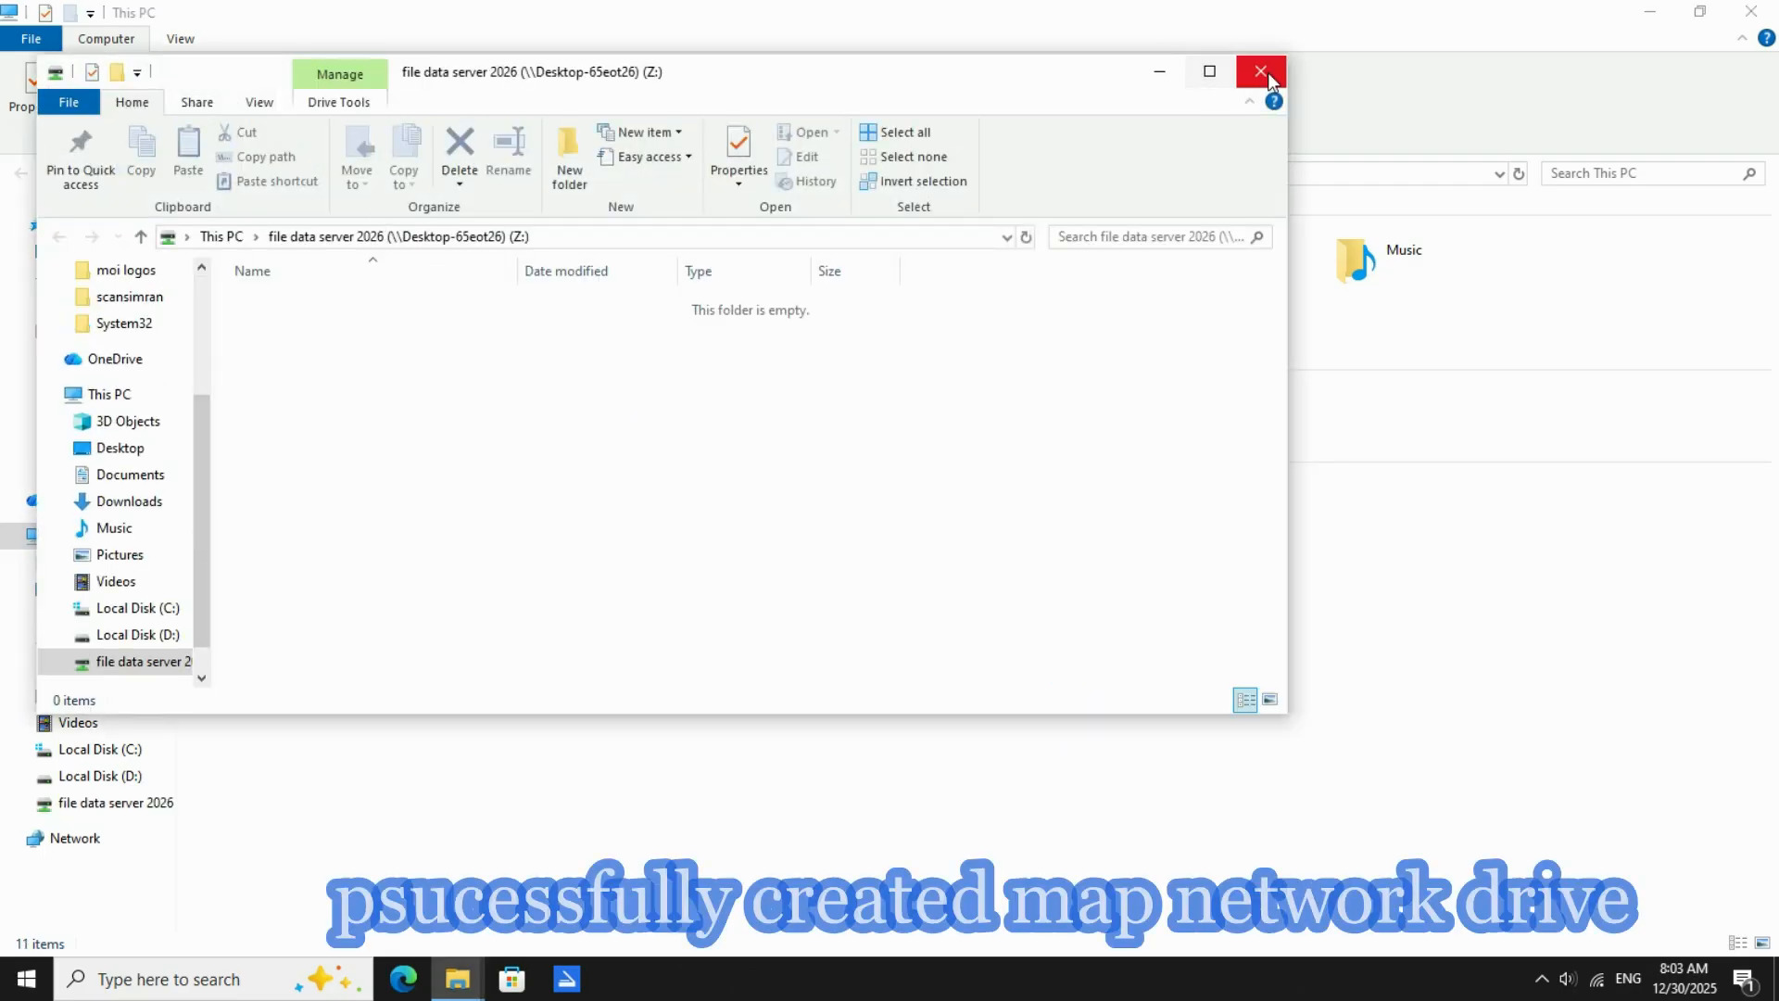
# - Close the new drive window, view the contents of mapped drive Z: from This PC, and return to This PC
pyautogui.click(1260, 71)
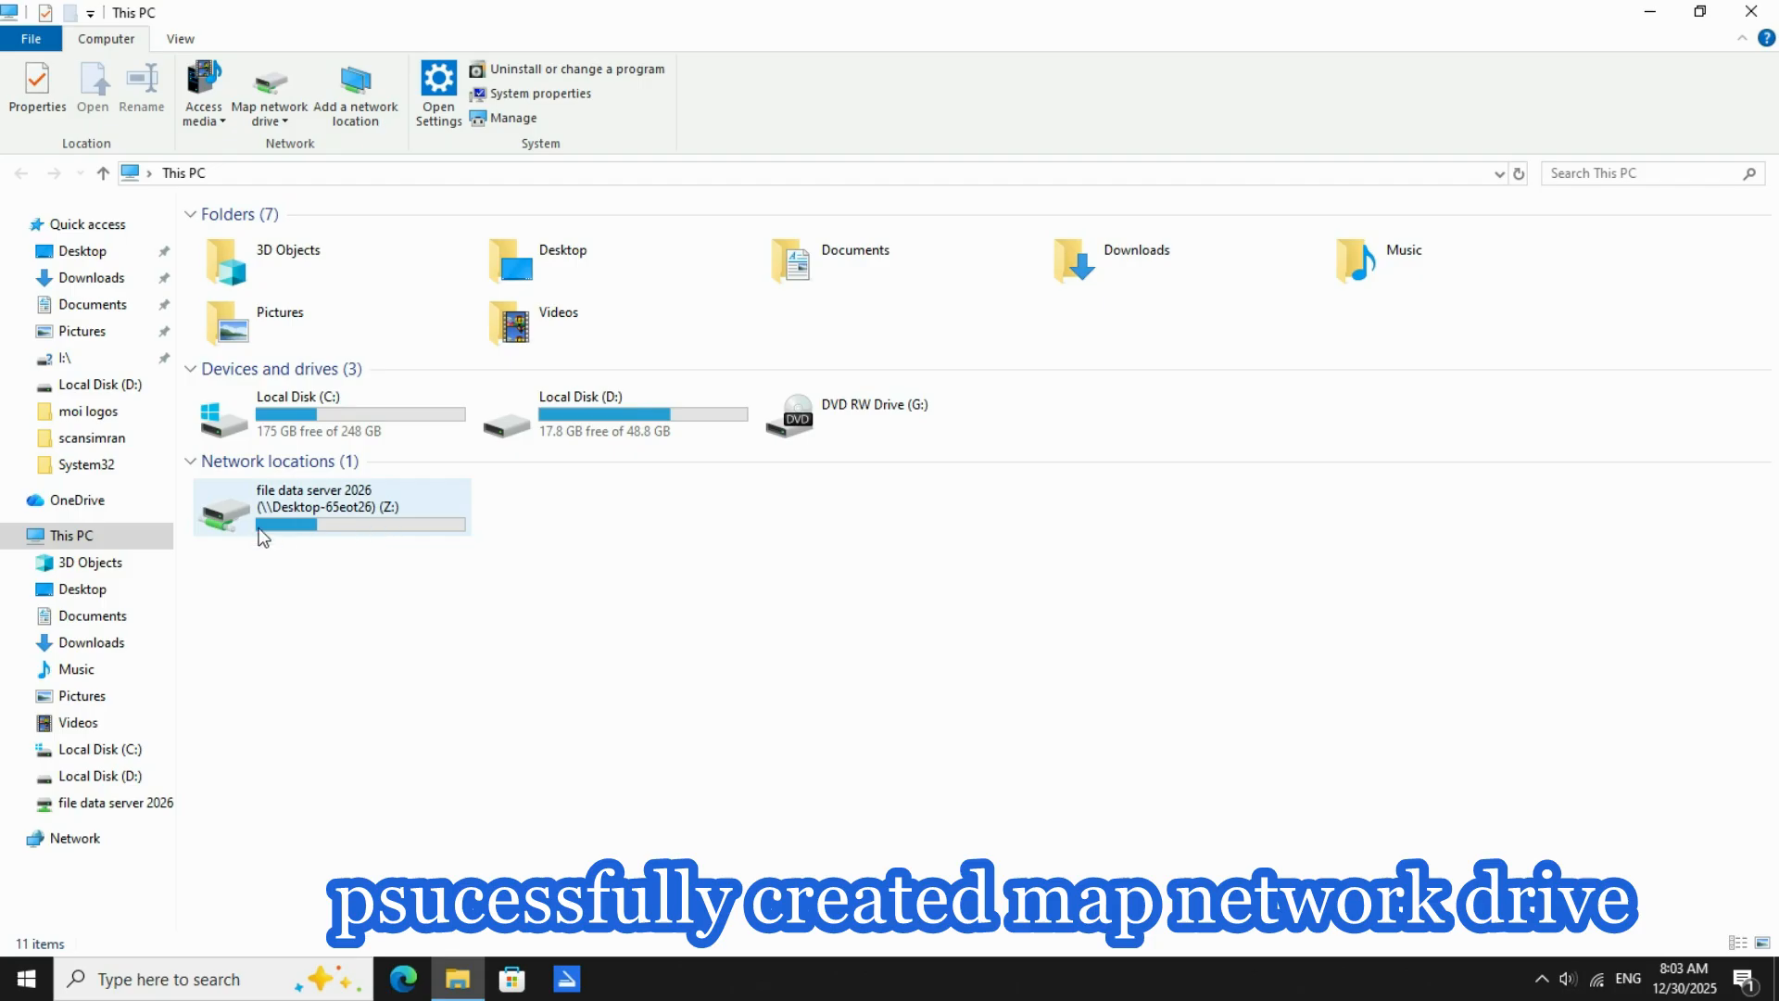
pyautogui.doubleClick(305, 511)
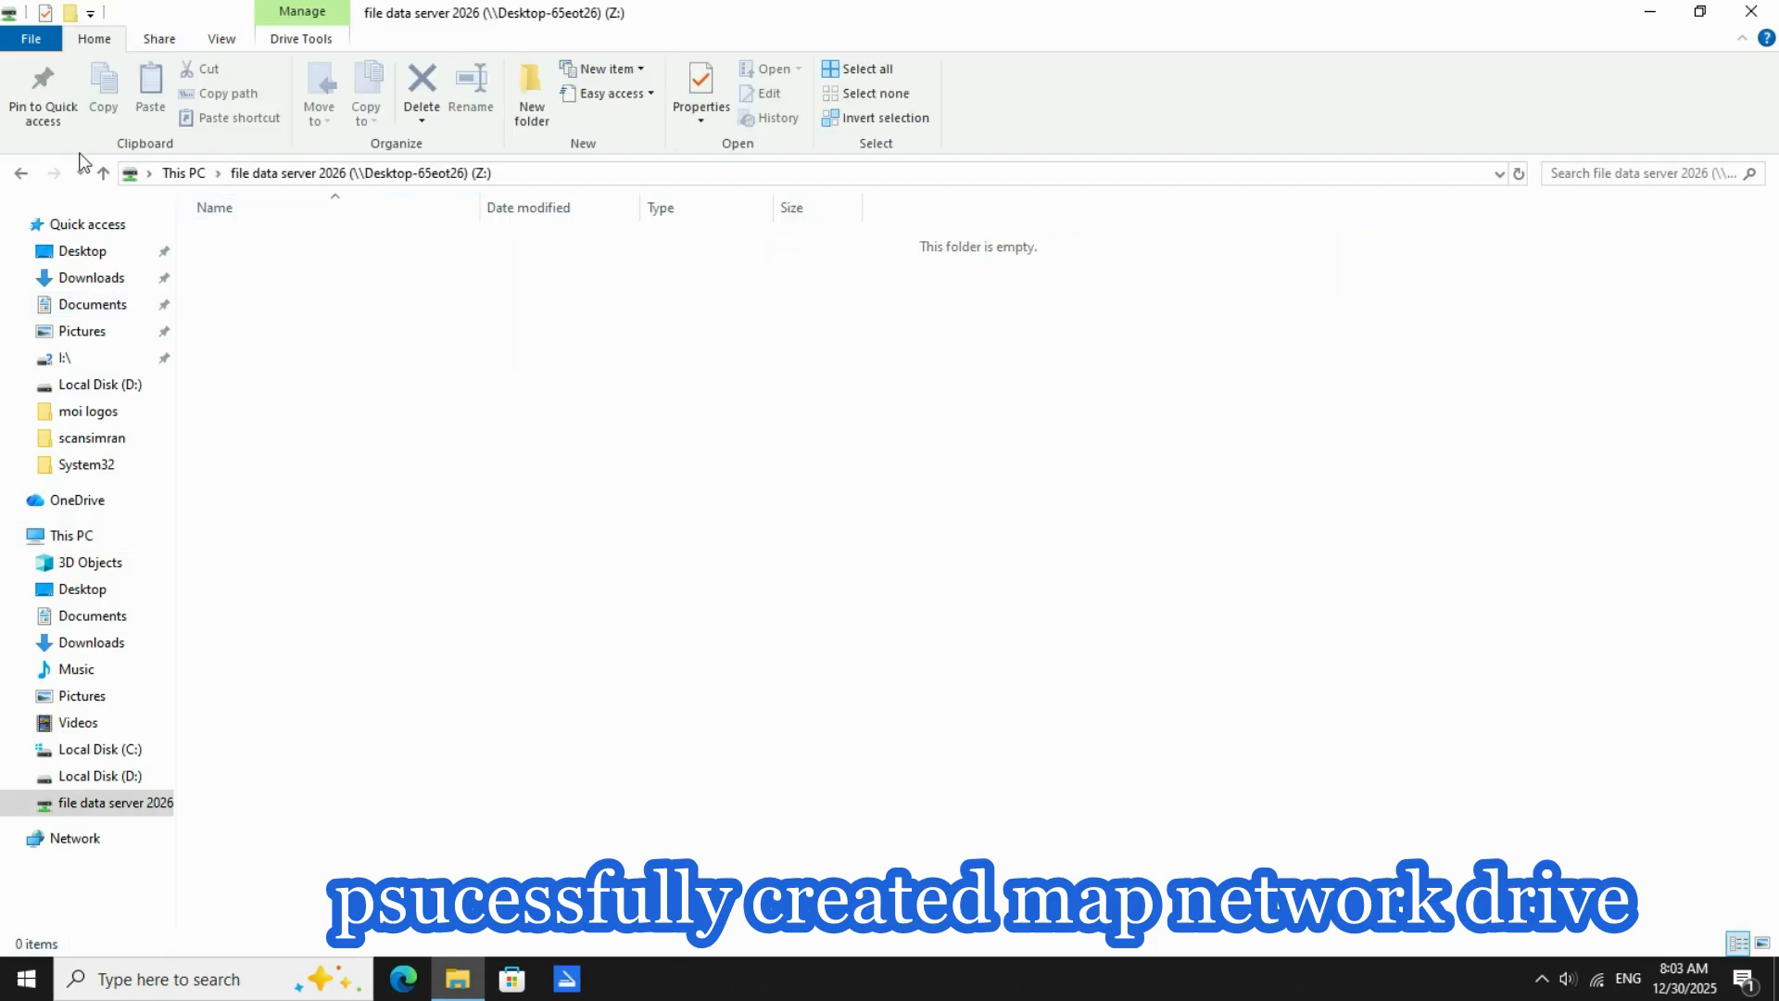
pyautogui.click(103, 173)
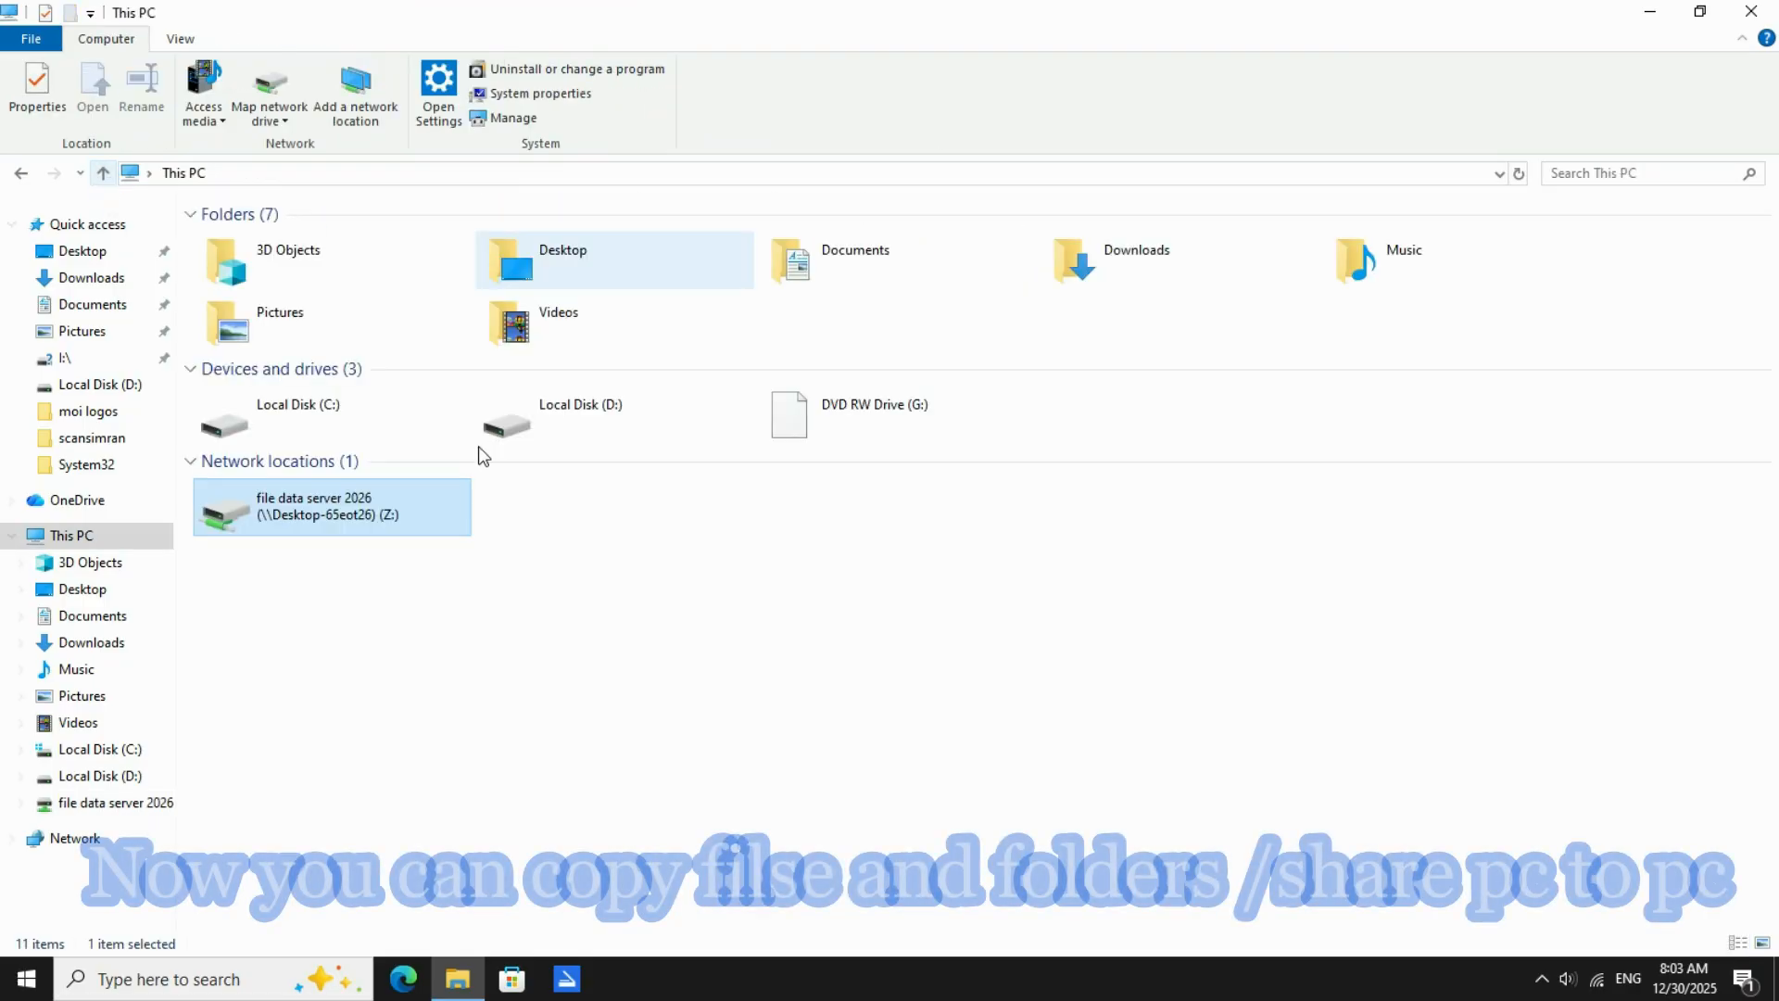
# - Restore the This PC window beside the desktop icons and copy the desktop folder scansimran onto mapped drive Z:
pyautogui.click(1700, 11)
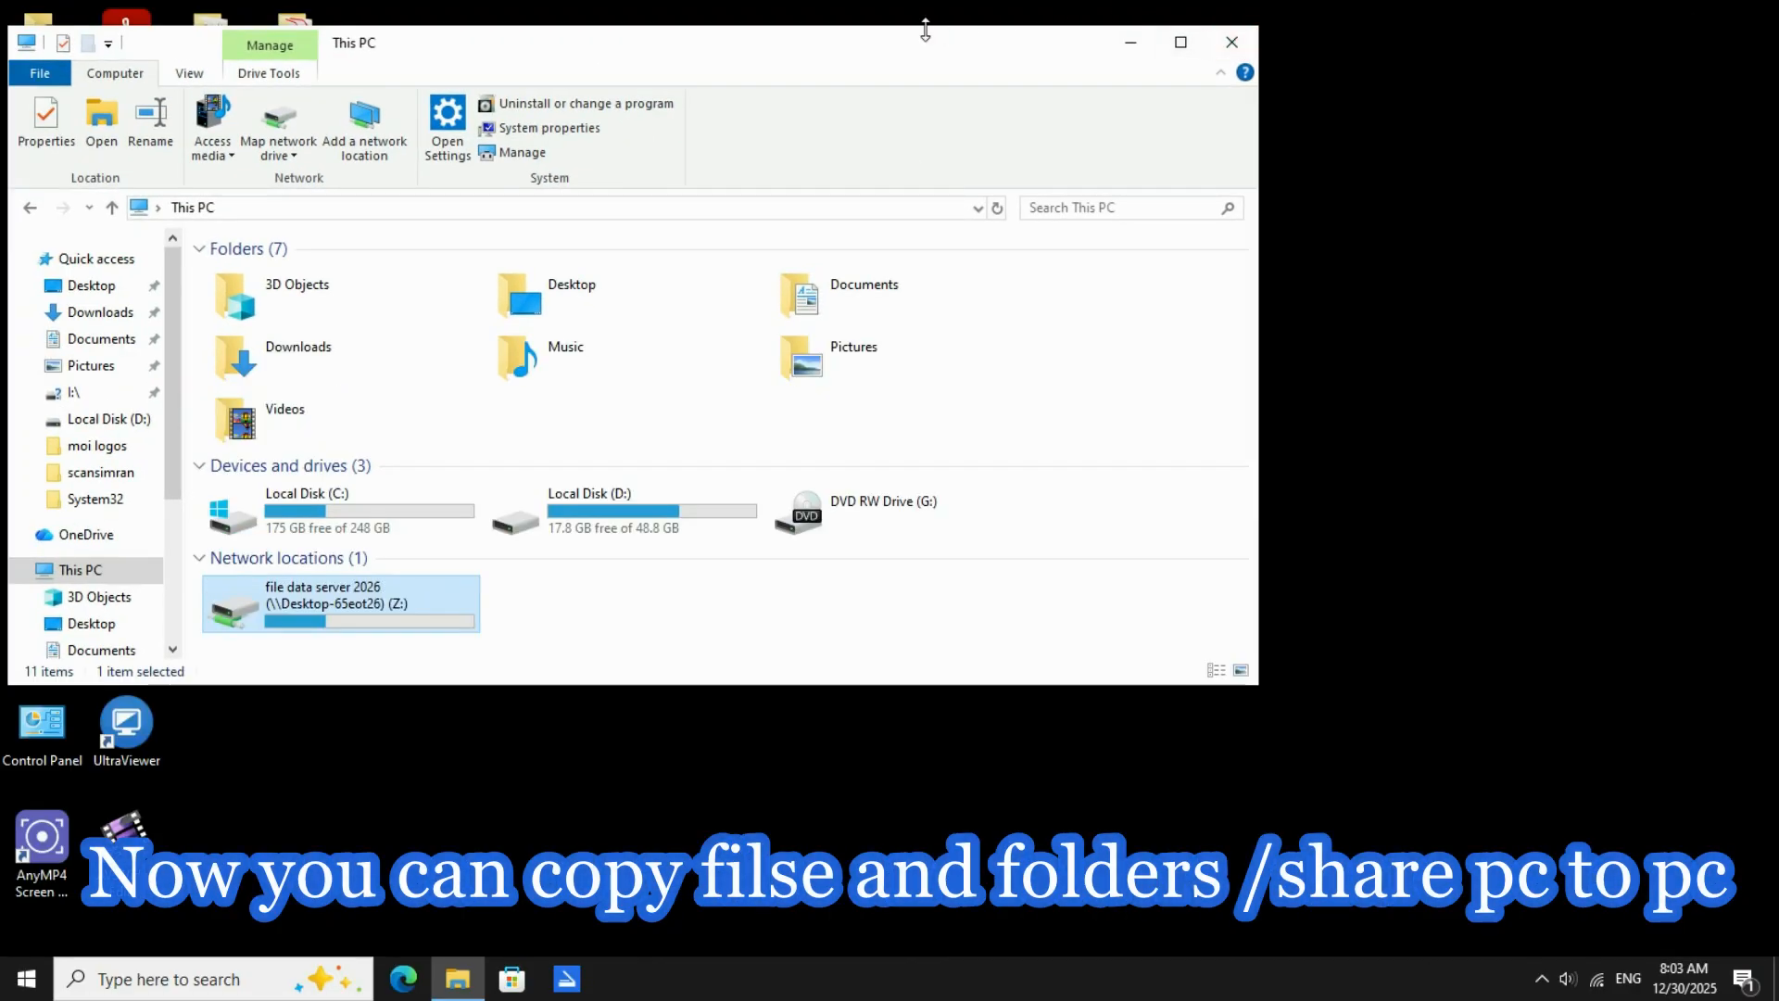
pyautogui.moveTo(889, 68); pyautogui.dragTo(1358, 35)
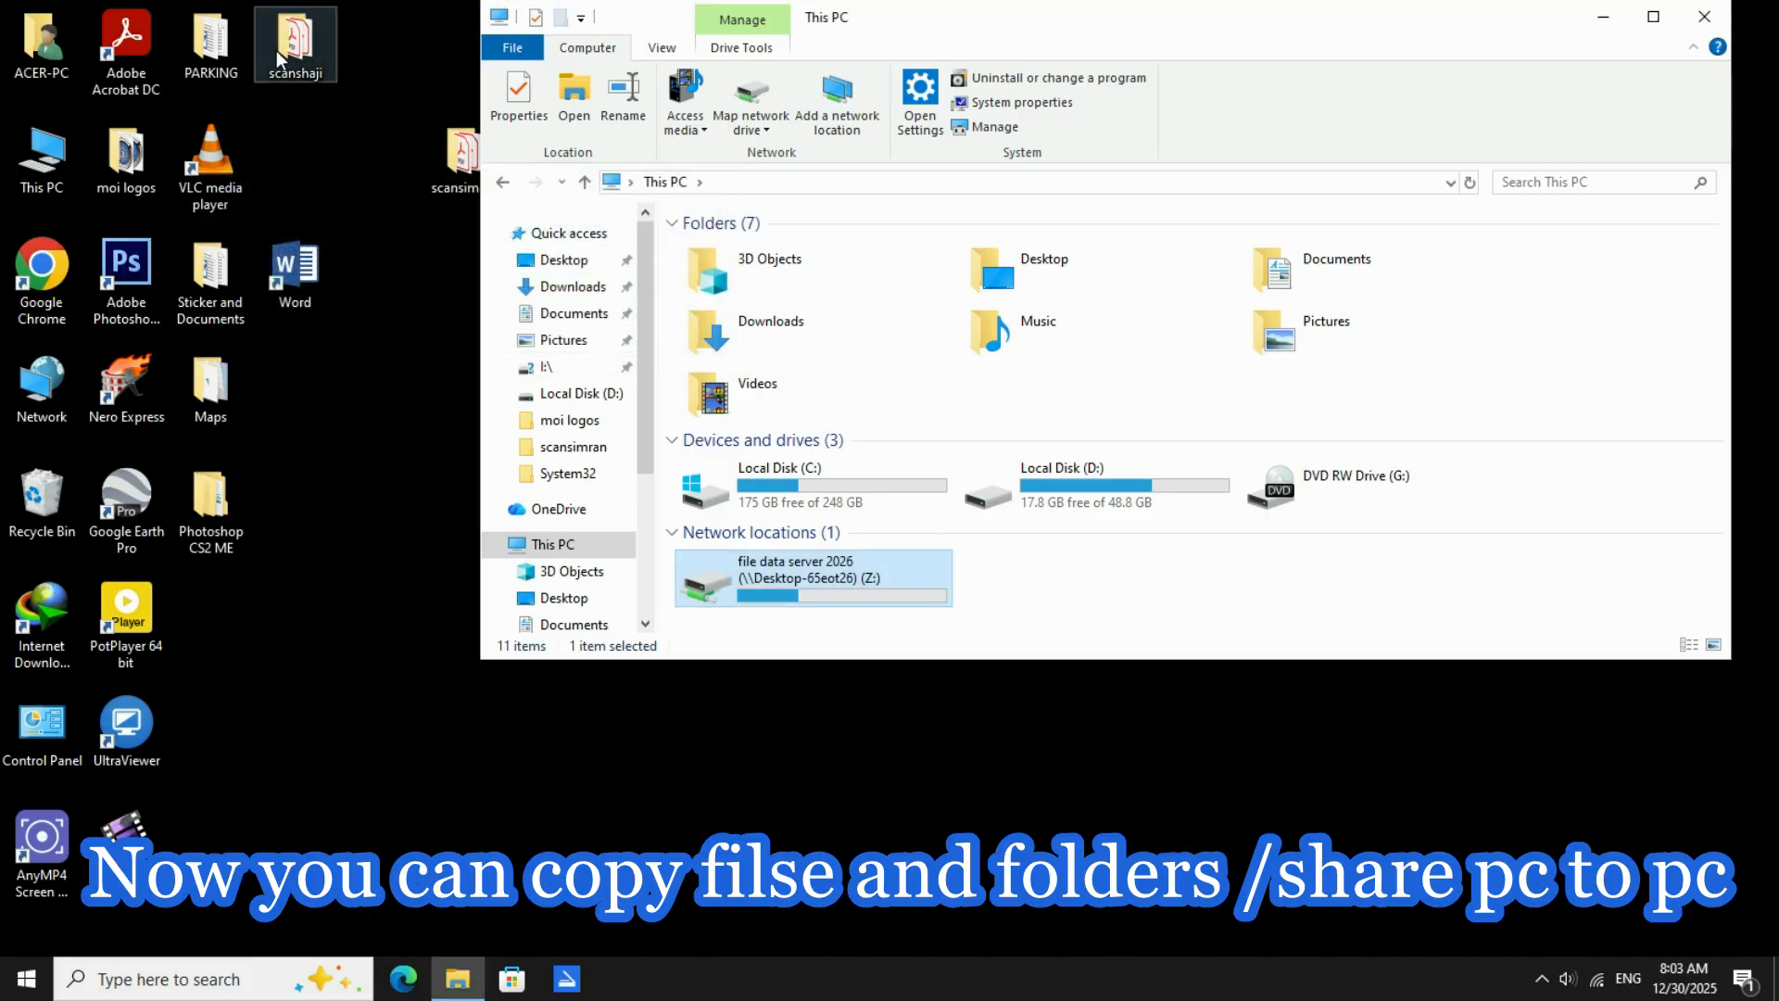
pyautogui.click(449, 176)
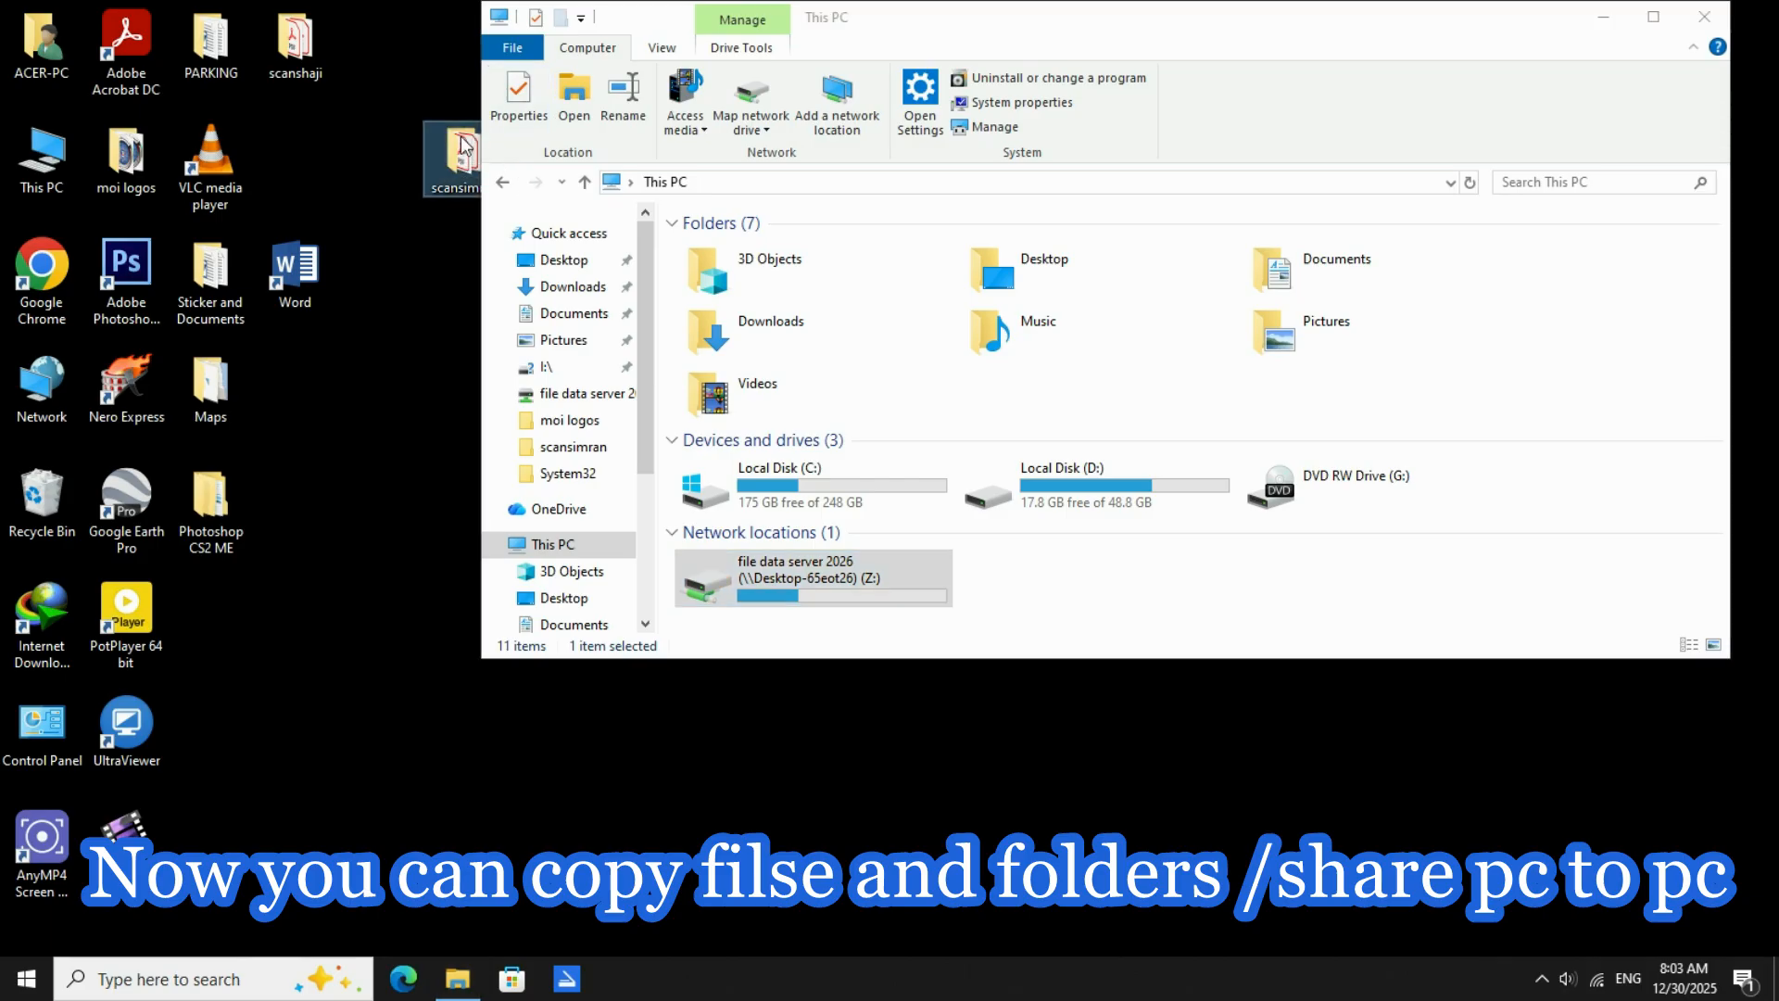
pyautogui.moveTo(463, 156); pyautogui.dragTo(812, 582)
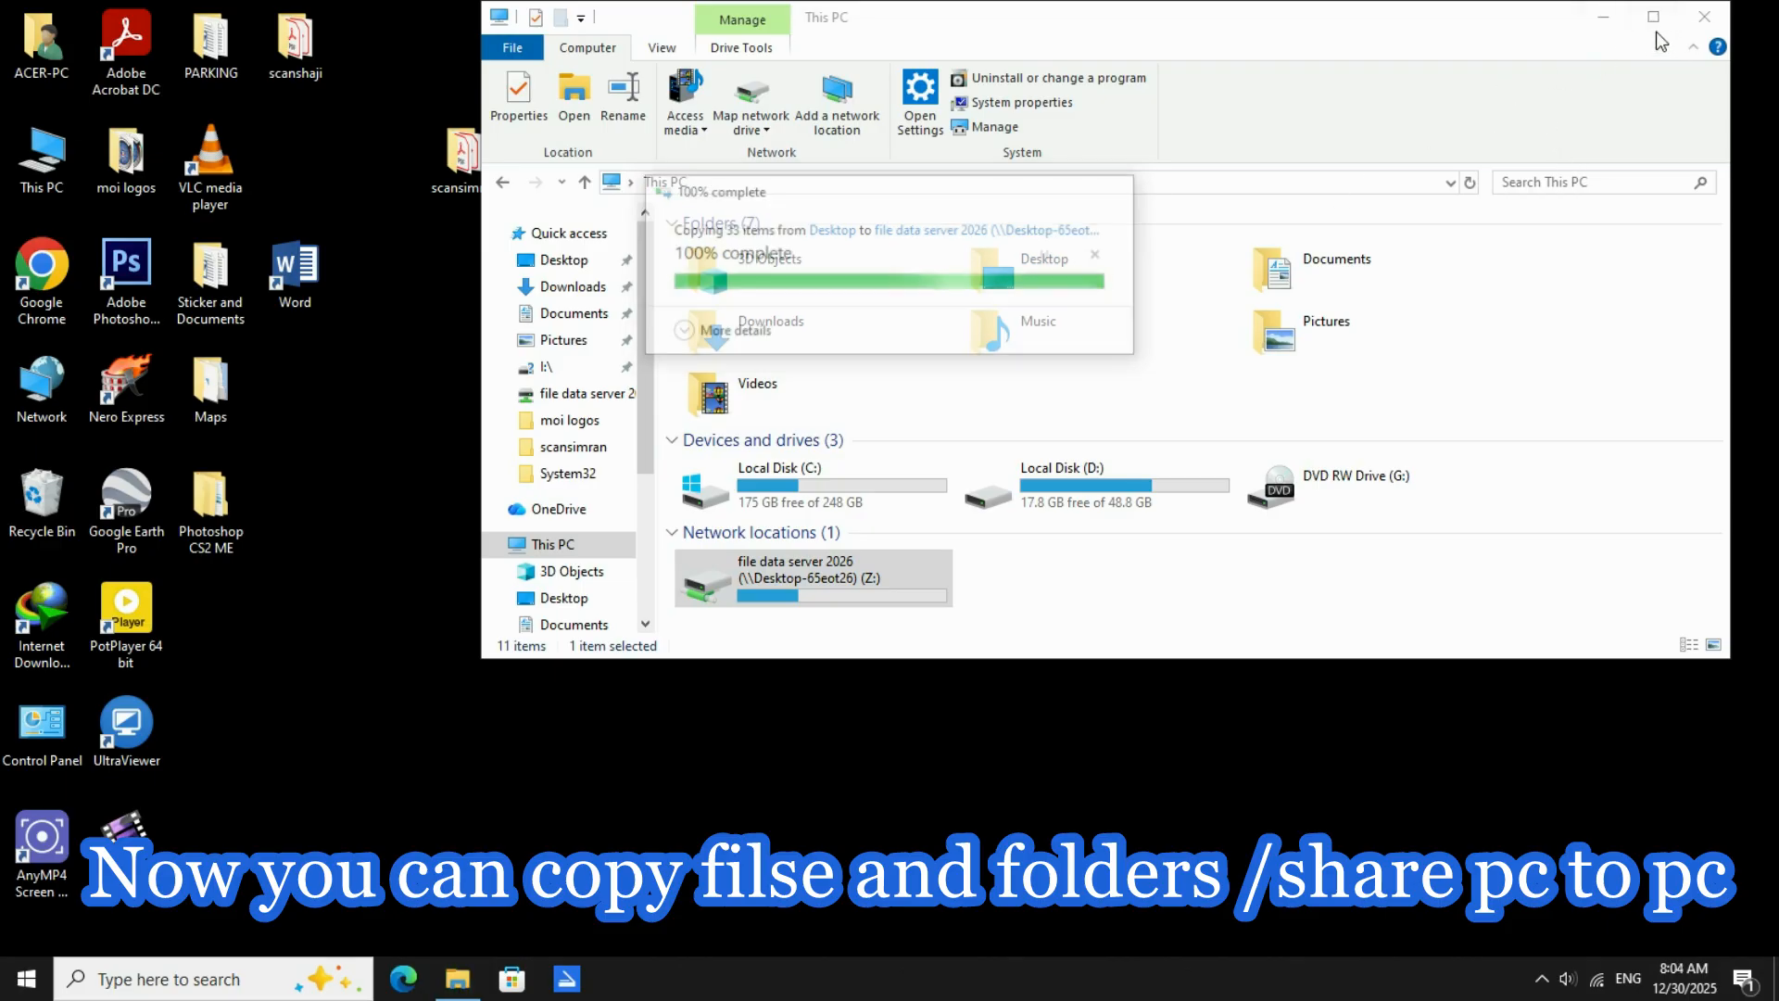
# - Maximize This PC and inspect the PARKING and scansimran folders on mapped drive Z:, returning to This PC
pyautogui.click(1651, 19)
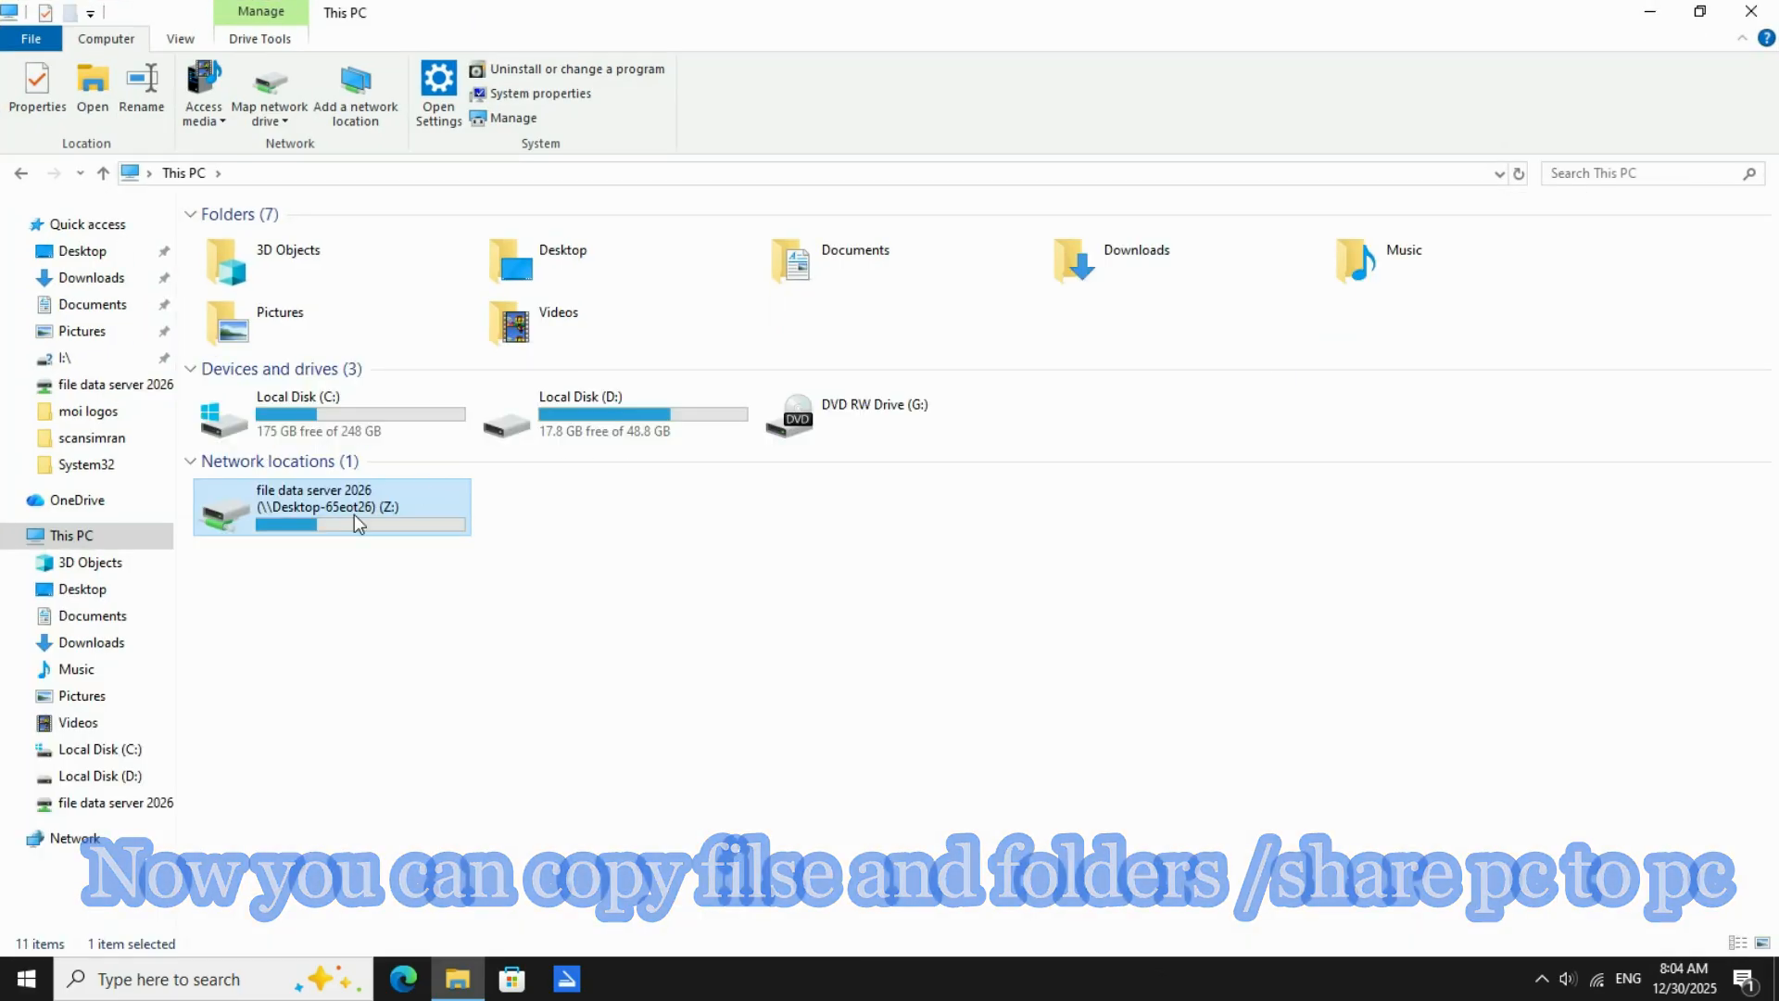
pyautogui.doubleClick(350, 511)
pyautogui.doubleClick(259, 239)
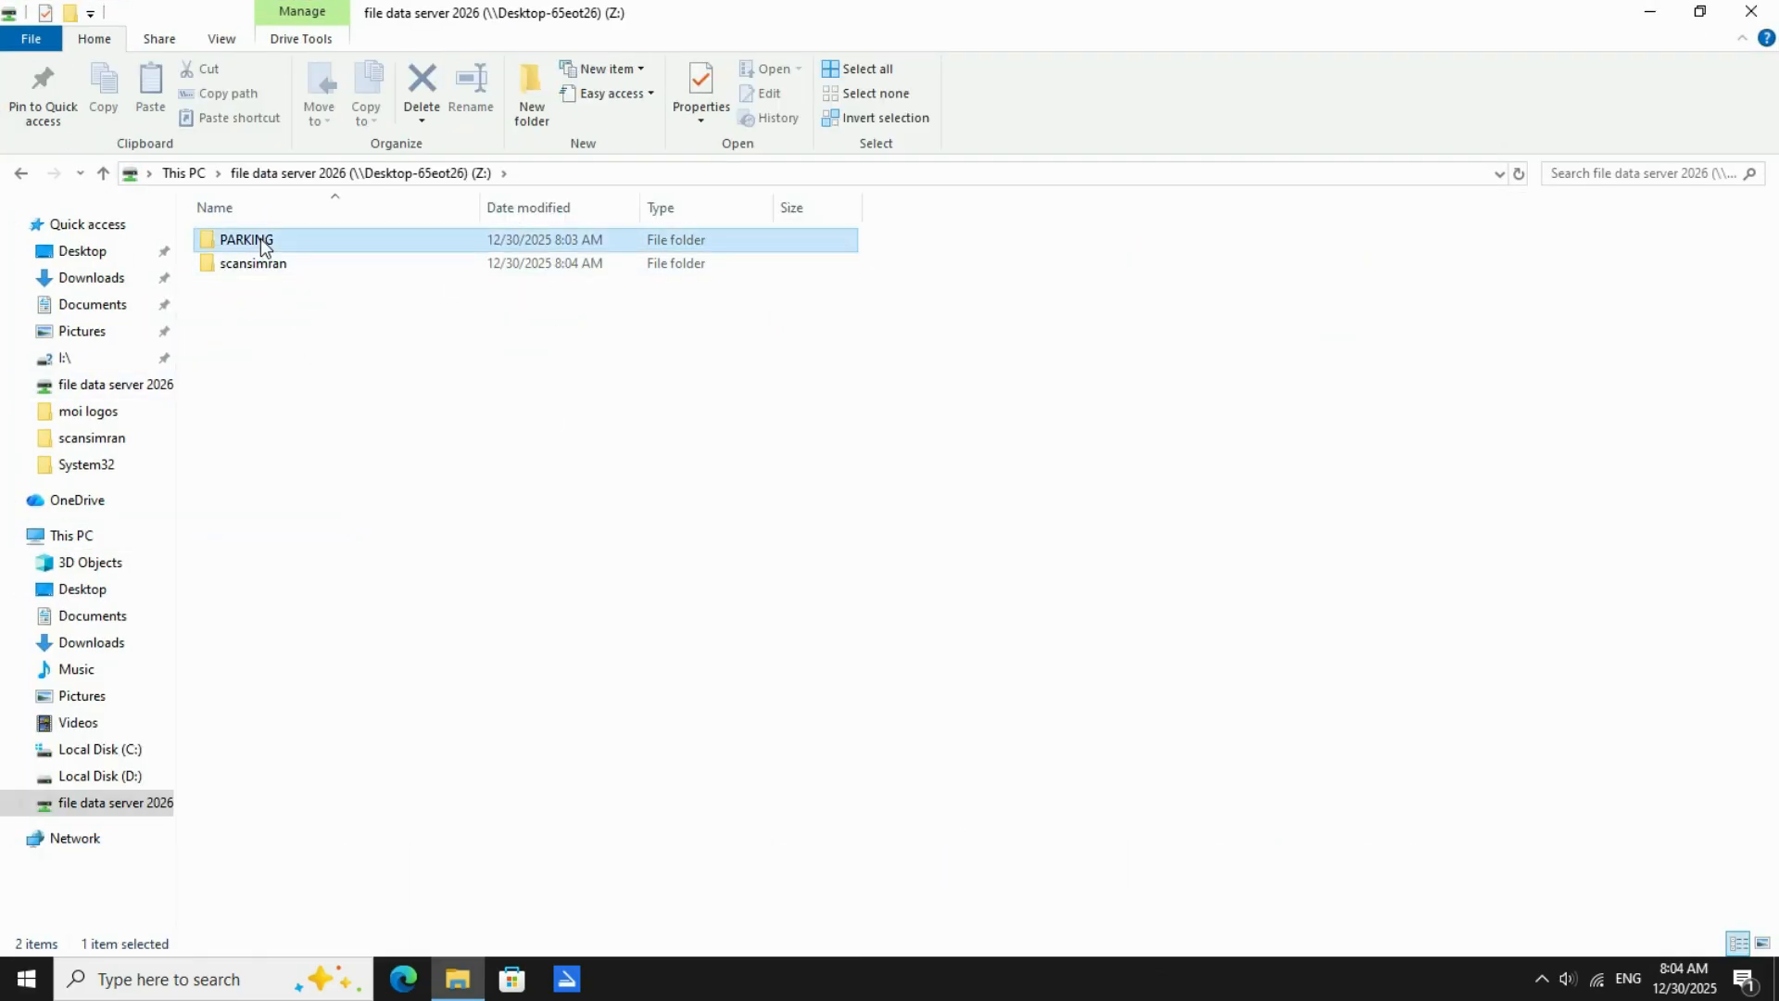
pyautogui.click(101, 175)
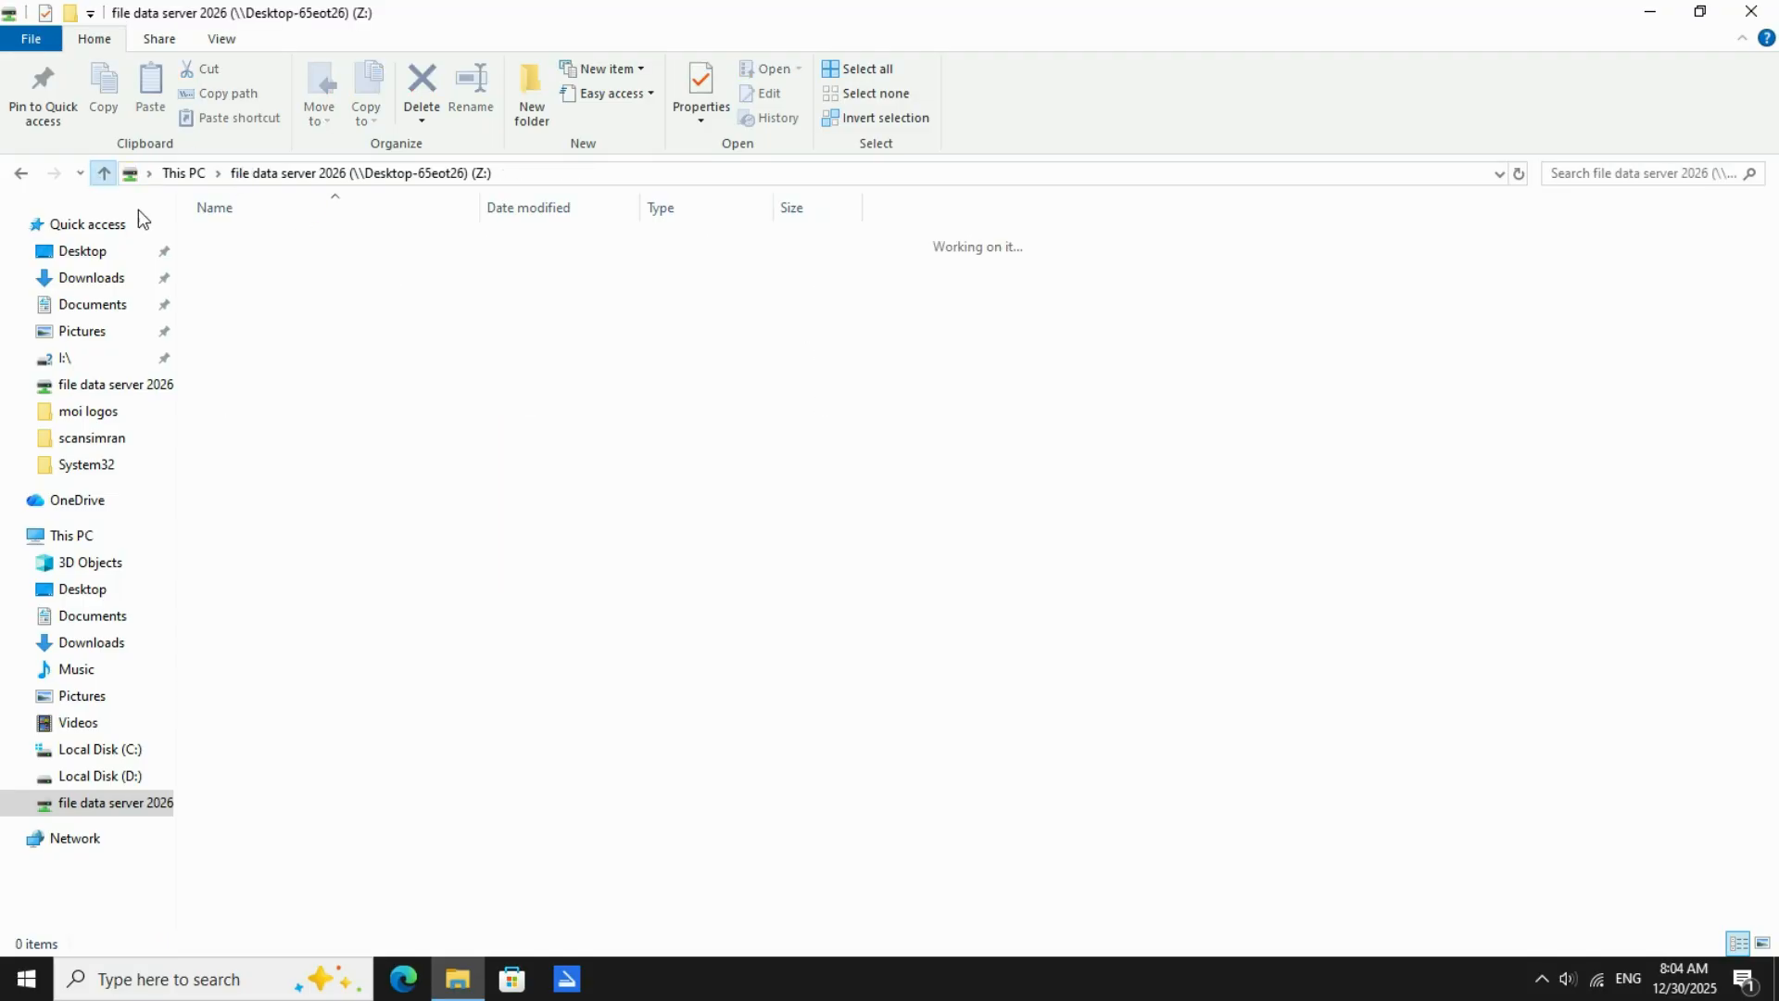
pyautogui.click(266, 266)
pyautogui.doubleClick(265, 269)
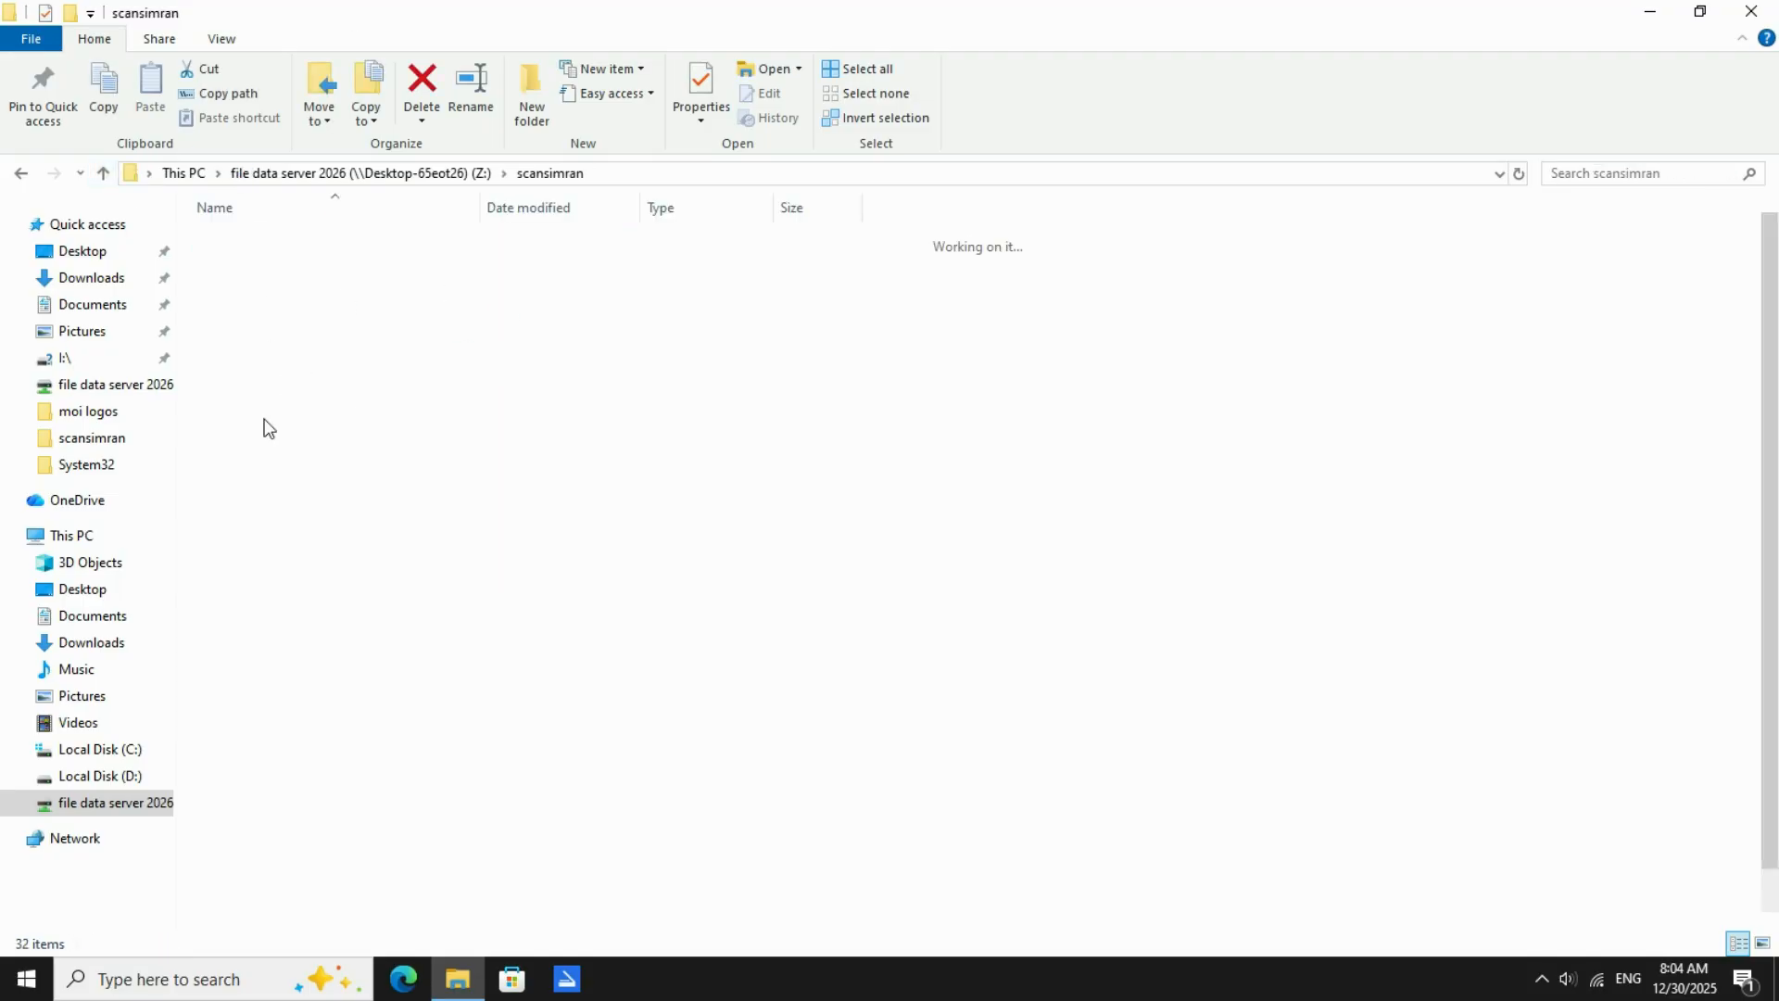
pyautogui.click(104, 182)
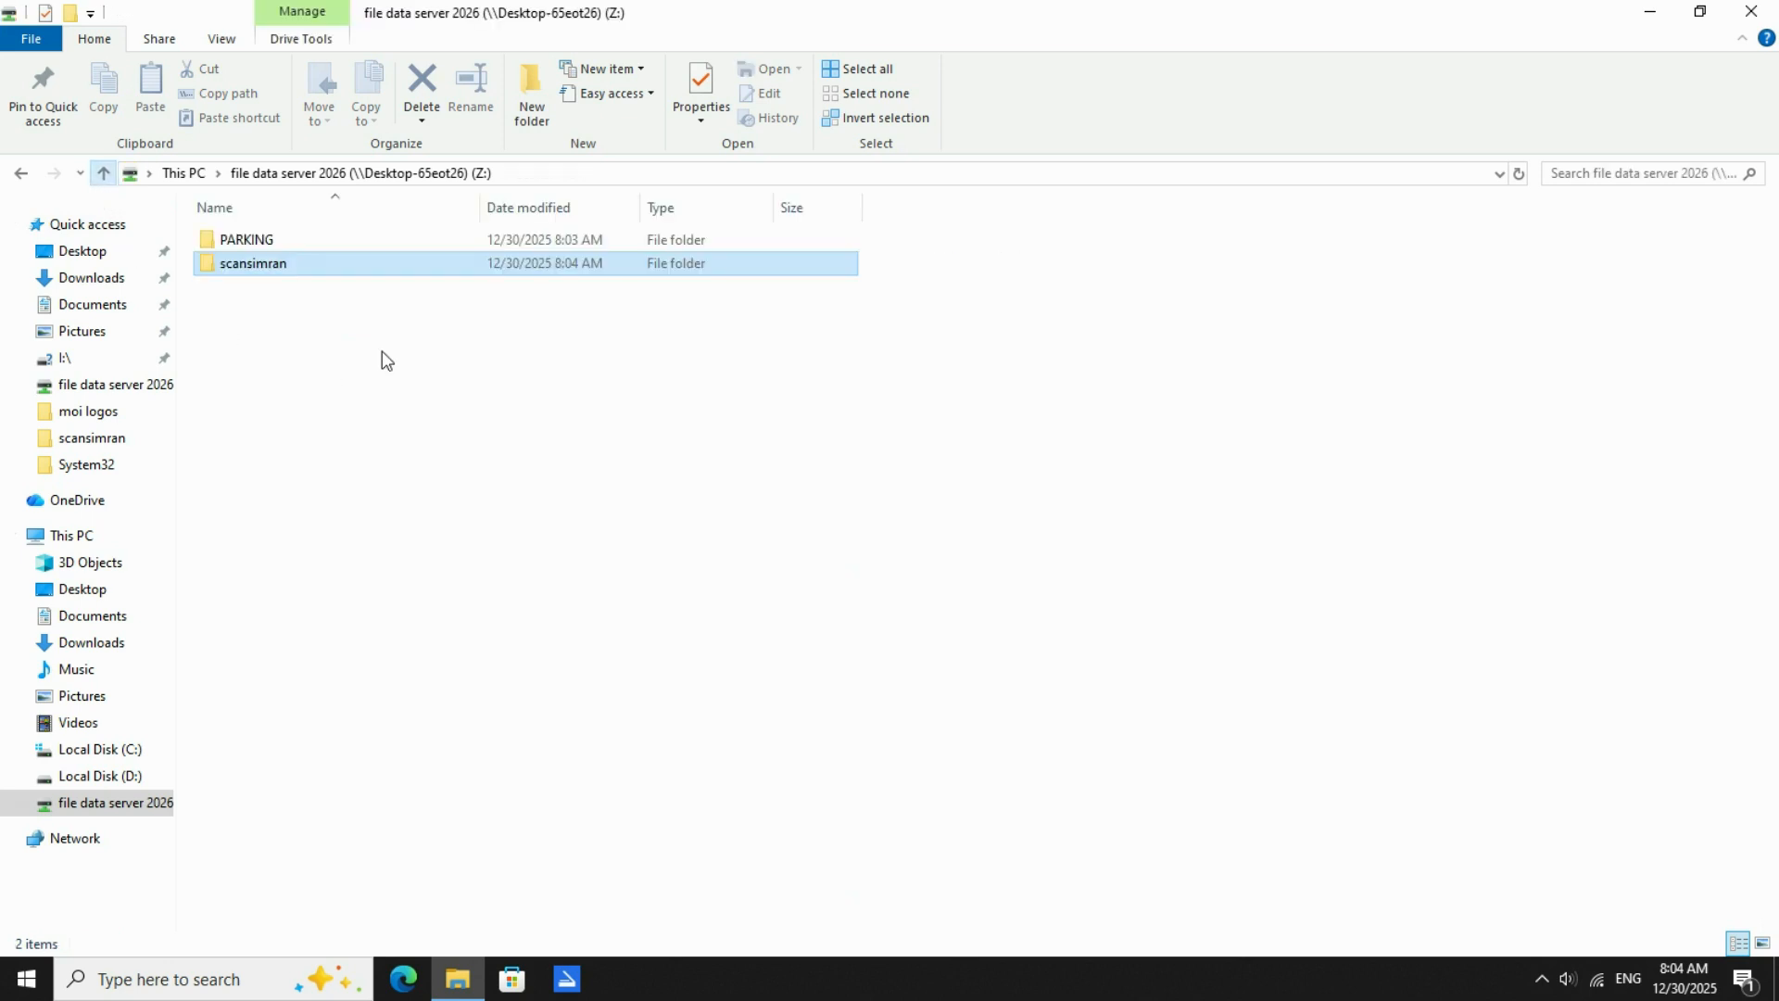
pyautogui.click(103, 176)
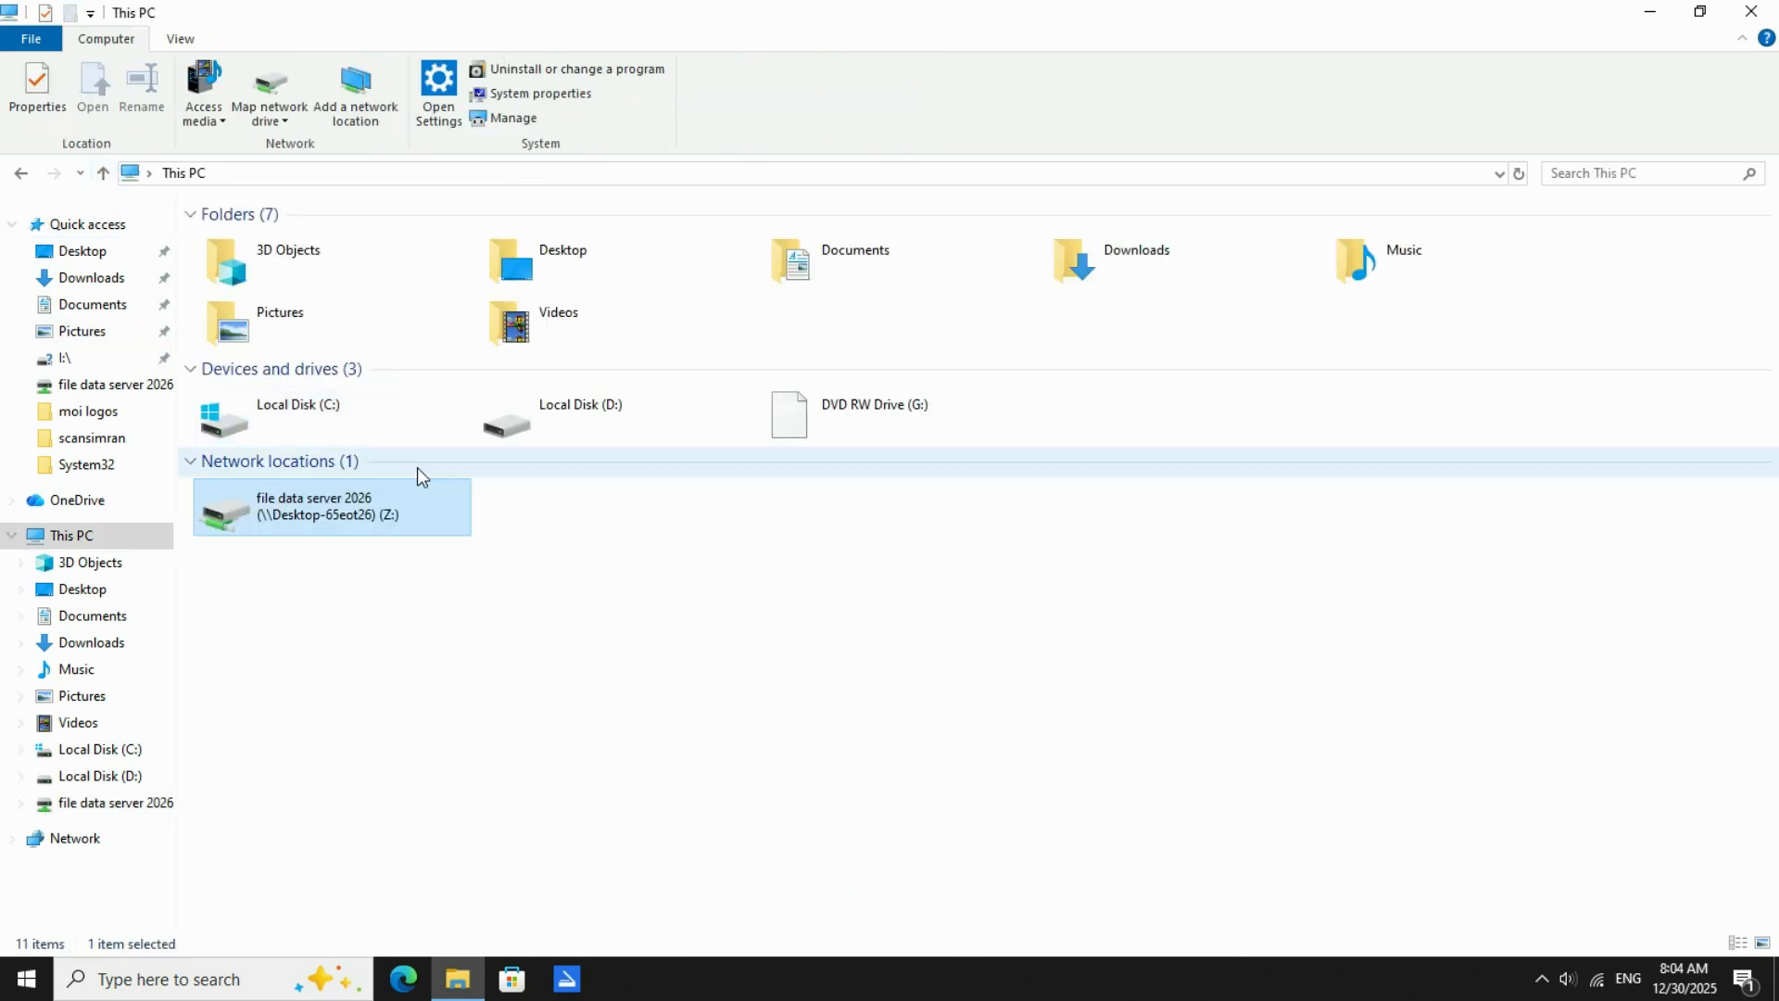